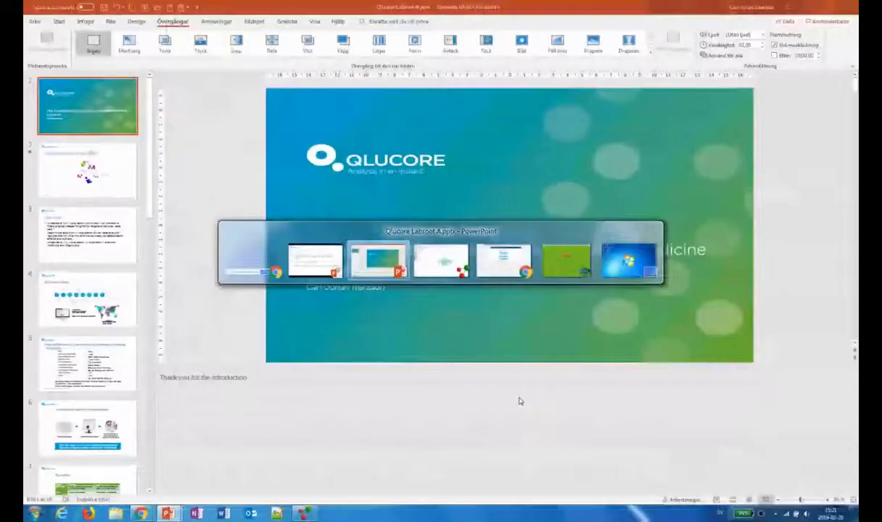
Return to the 132-sample PCA plot and rotate it to view all three components
{"action": "key", "text": "alt+Tab"}
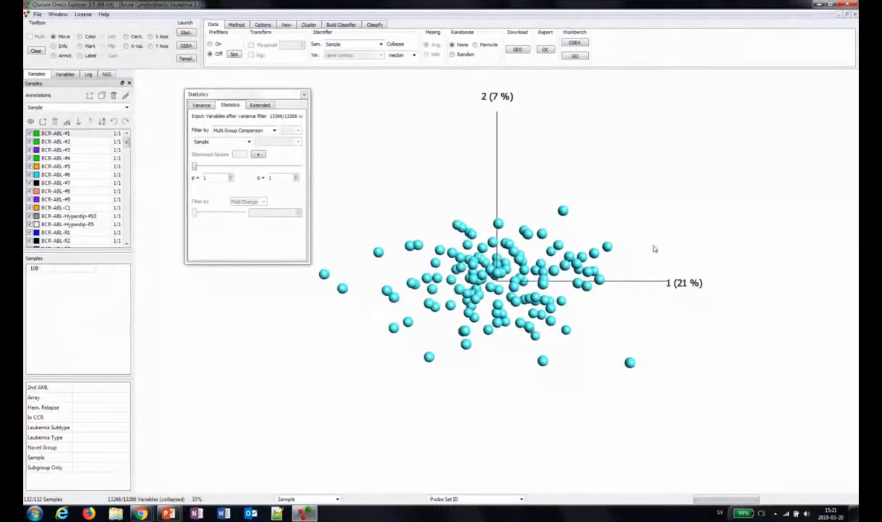
{"action": "left_click_drag", "start_coordinate": [656, 246], "coordinate": [565, 220]}
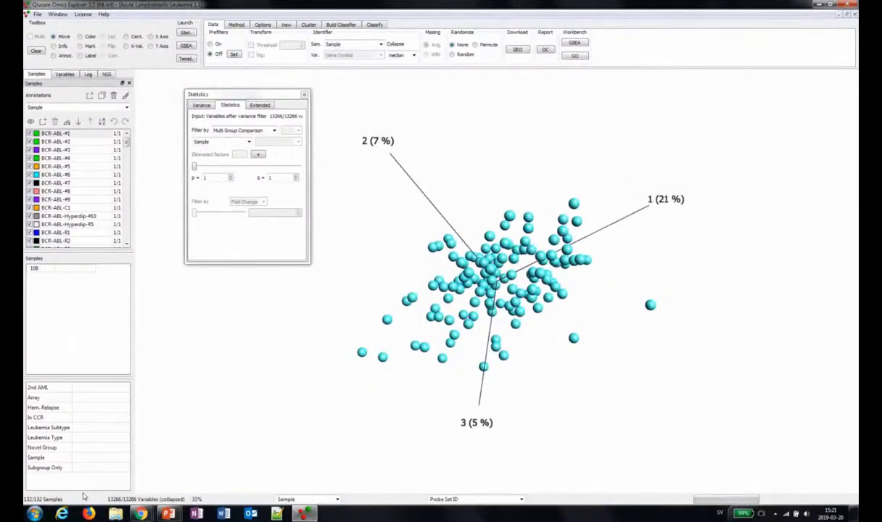
{"action": "left_click_drag", "start_coordinate": [342, 411], "coordinate": [356, 166]}
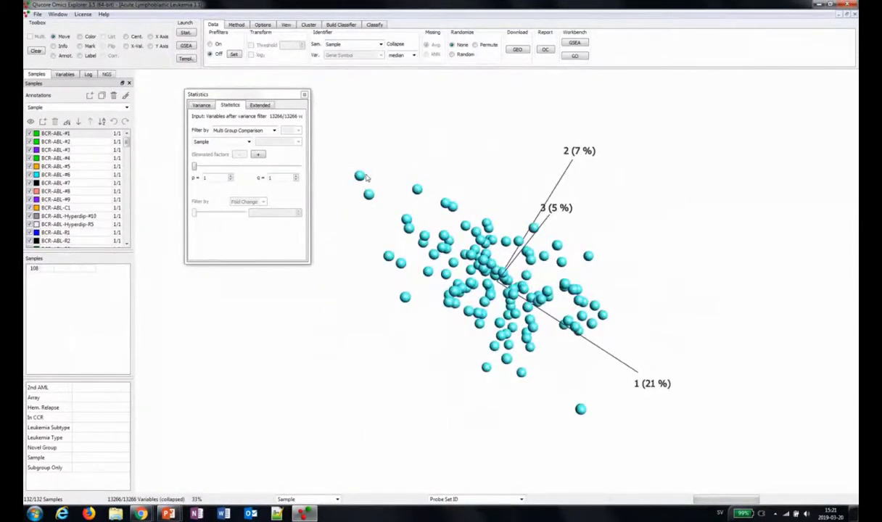
{"action": "left_click_drag", "start_coordinate": [371, 306], "coordinate": [362, 278]}
{"action": "left_click_drag", "start_coordinate": [610, 246], "coordinate": [449, 302]}
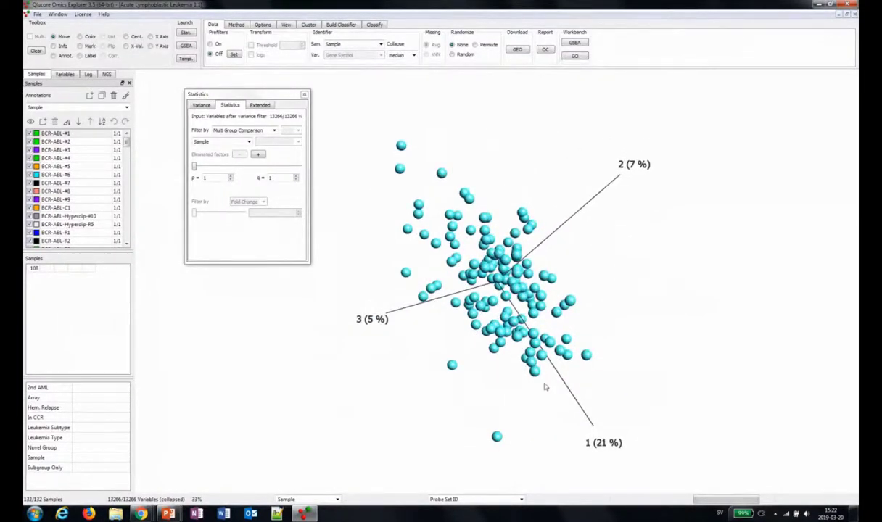
{"action": "left_click_drag", "start_coordinate": [621, 354], "coordinate": [588, 309]}
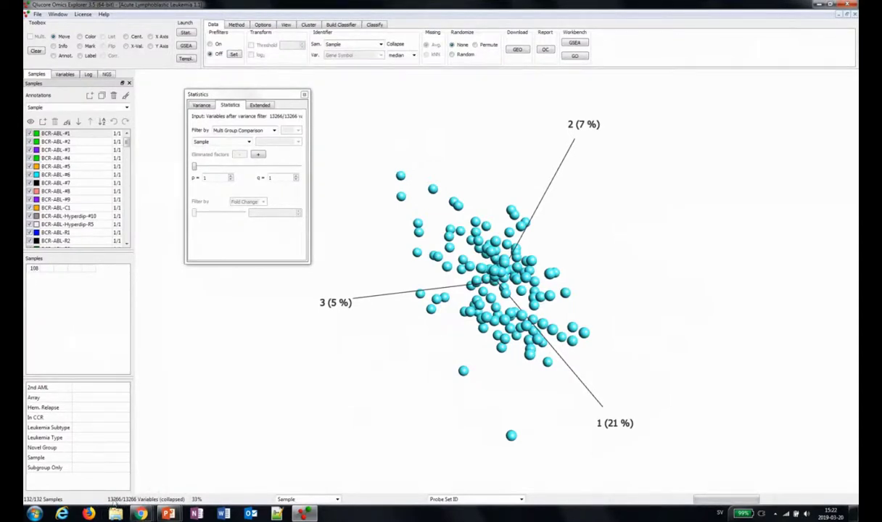
{"action": "left_click_drag", "start_coordinate": [399, 333], "coordinate": [424, 368]}
{"action": "left_click_drag", "start_coordinate": [465, 227], "coordinate": [493, 252]}
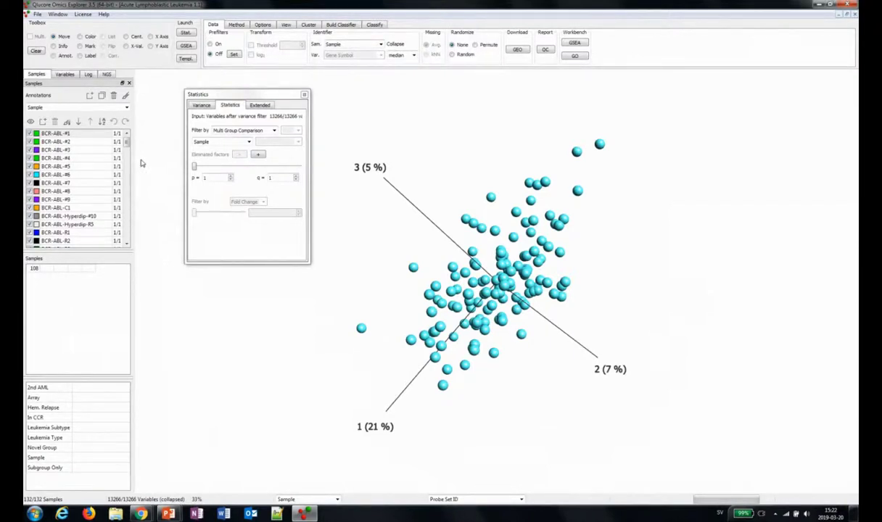
{"action": "left_click_drag", "start_coordinate": [377, 214], "coordinate": [510, 149]}
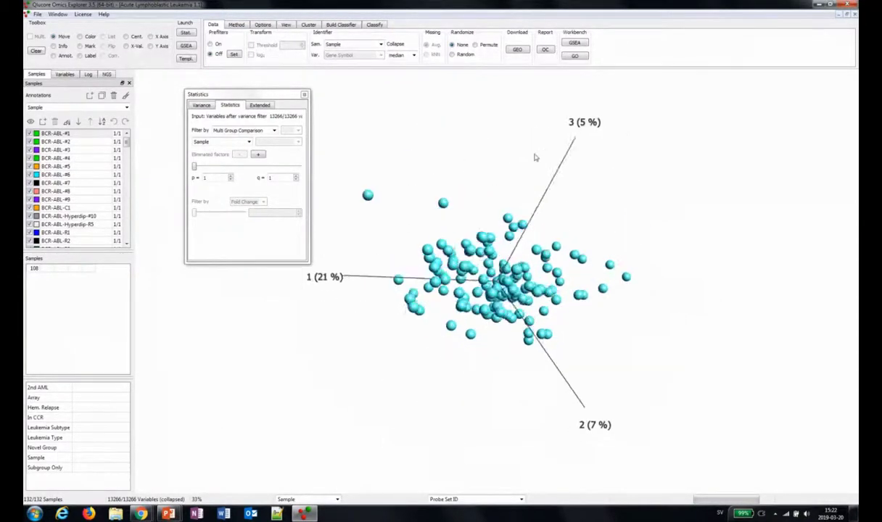
Label samples T-ALL-C2, BCR-ABL-#8 and BCR-ABL-R1 in the plot, then clear all labels
{"action": "left_click", "coordinate": [79, 55]}
{"action": "left_click", "coordinate": [368, 193]}
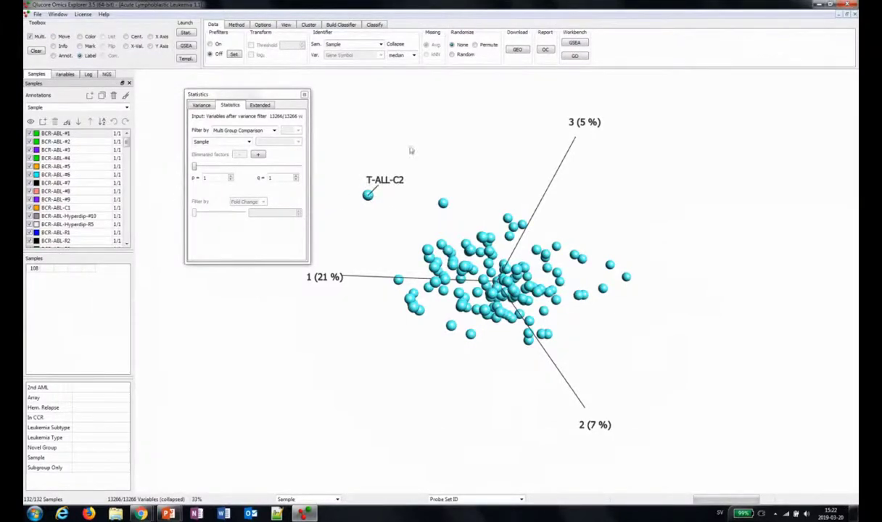
{"action": "left_click", "coordinate": [80, 190]}
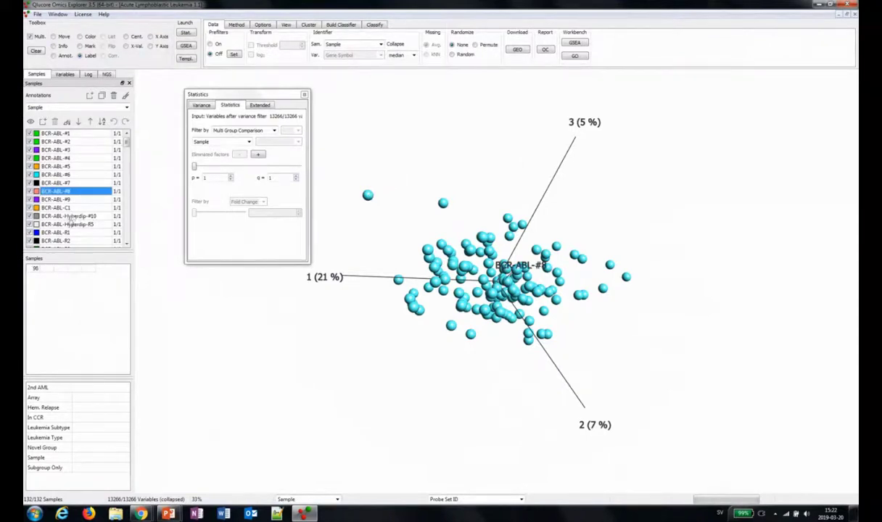
{"action": "left_click", "coordinate": [68, 208]}
{"action": "left_click", "coordinate": [75, 233]}
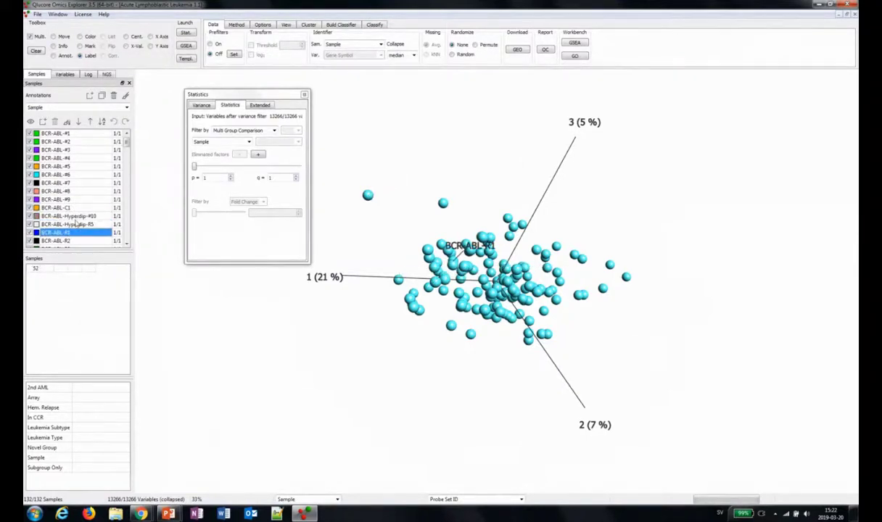
{"action": "left_click", "coordinate": [38, 52]}
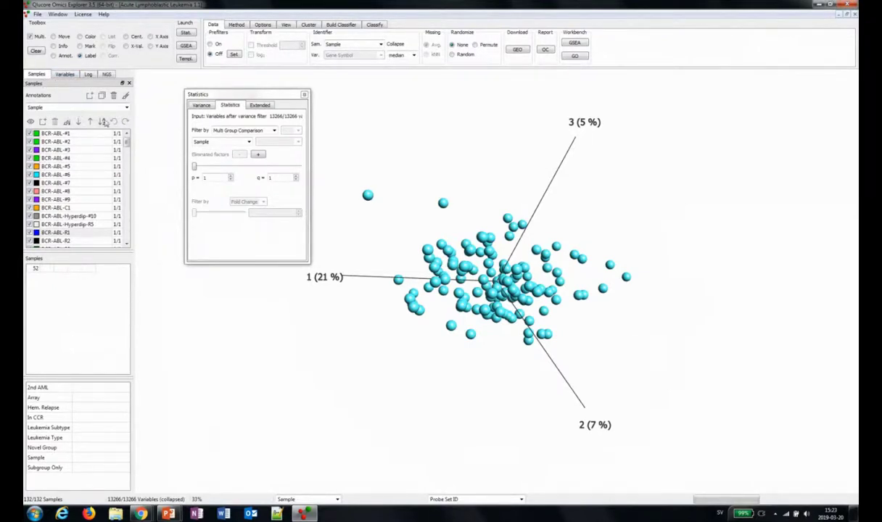
{"action": "left_click", "coordinate": [126, 108]}
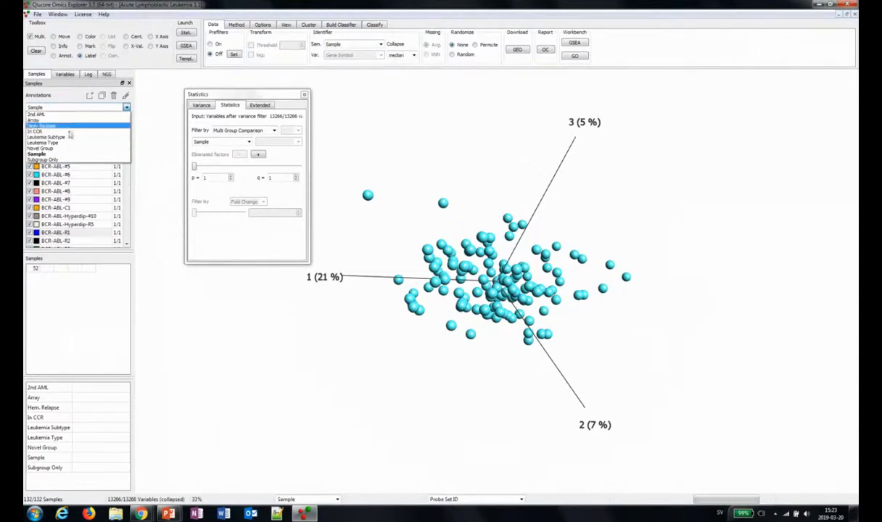
{"action": "left_click", "coordinate": [72, 100]}
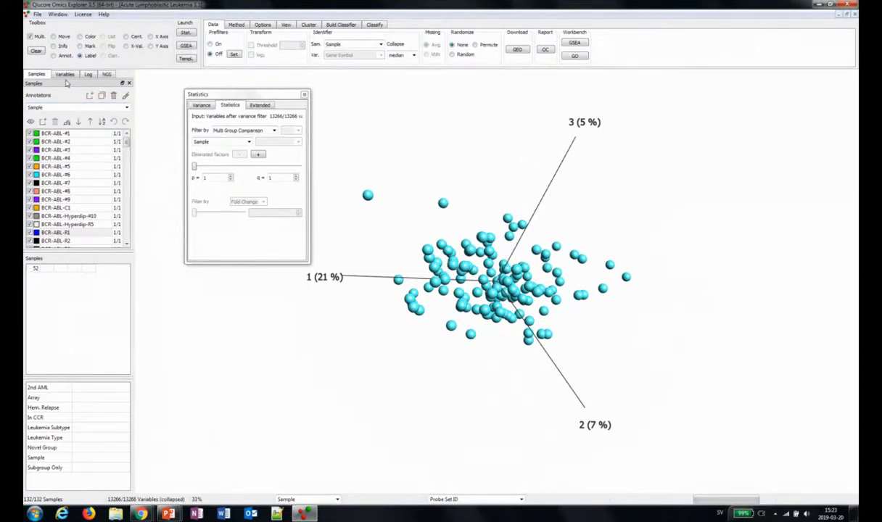
{"action": "left_click", "coordinate": [65, 74]}
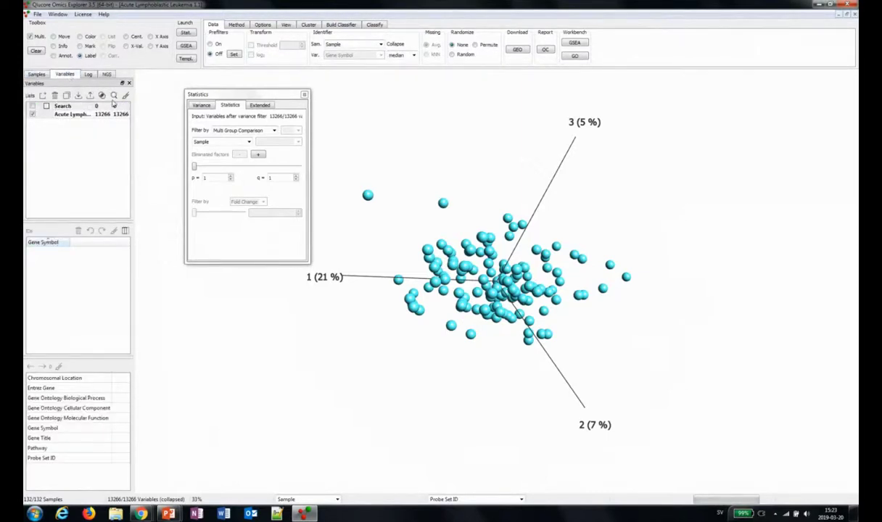
{"action": "left_click", "coordinate": [40, 75]}
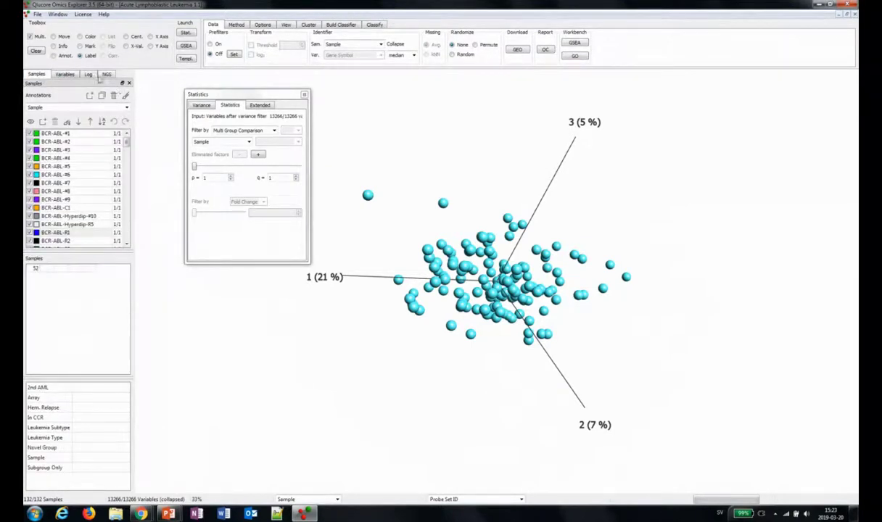
{"action": "left_click", "coordinate": [88, 75]}
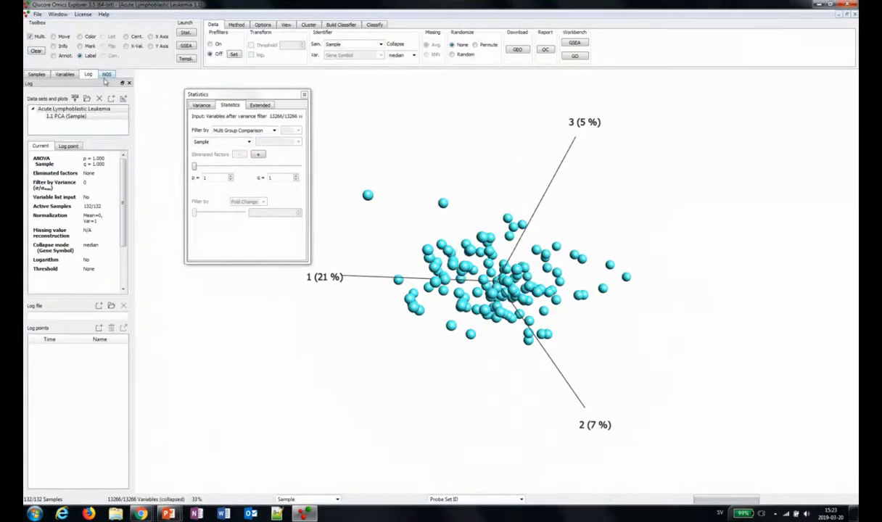
{"action": "left_click", "coordinate": [66, 76]}
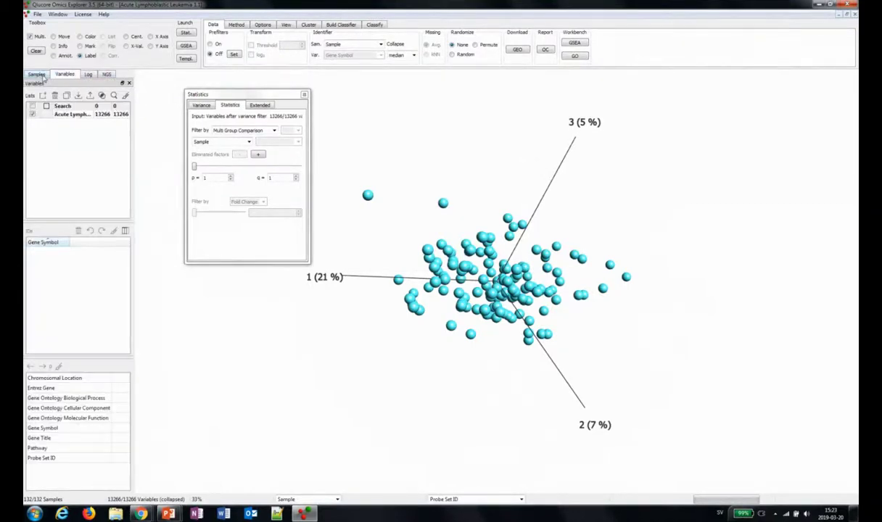
{"action": "left_click", "coordinate": [36, 74]}
{"action": "left_click_drag", "start_coordinate": [256, 94], "coordinate": [225, 90]}
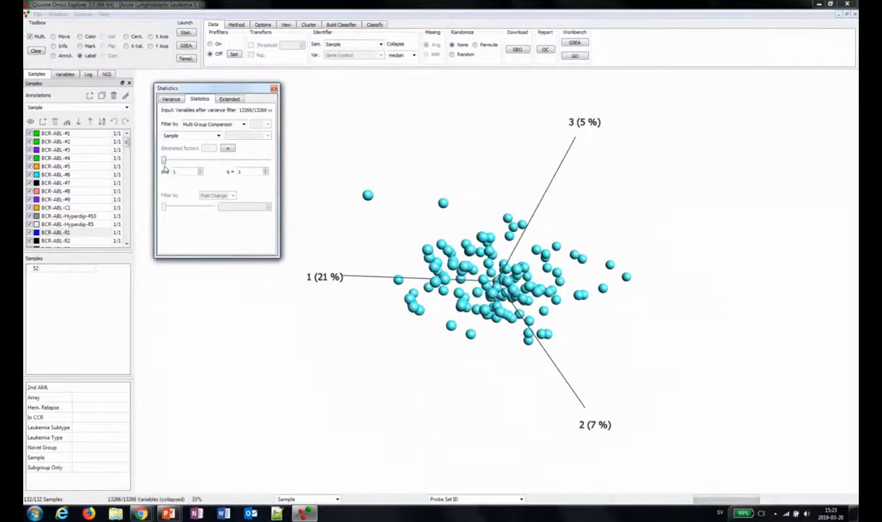
Review the variance and statistics filter settings, keeping Multi Group Comparison as the test
{"action": "left_click", "coordinate": [169, 100]}
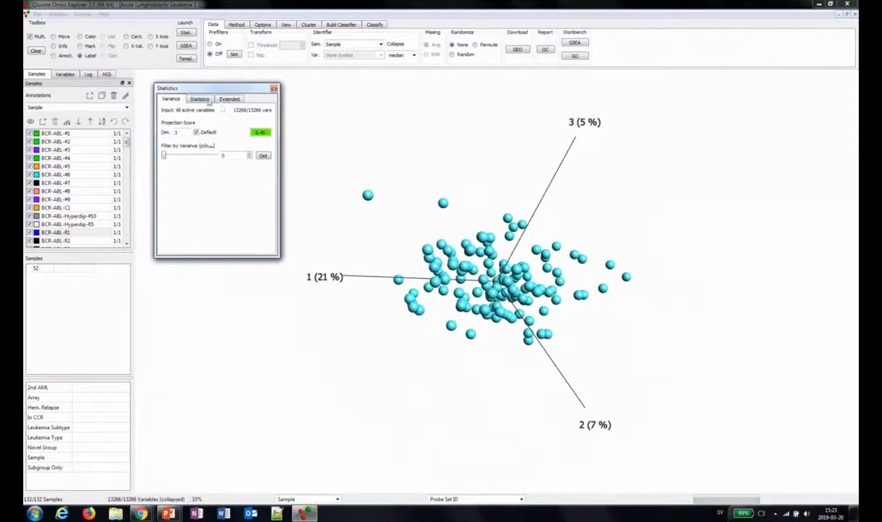
{"action": "left_click", "coordinate": [199, 99]}
{"action": "left_click", "coordinate": [244, 124]}
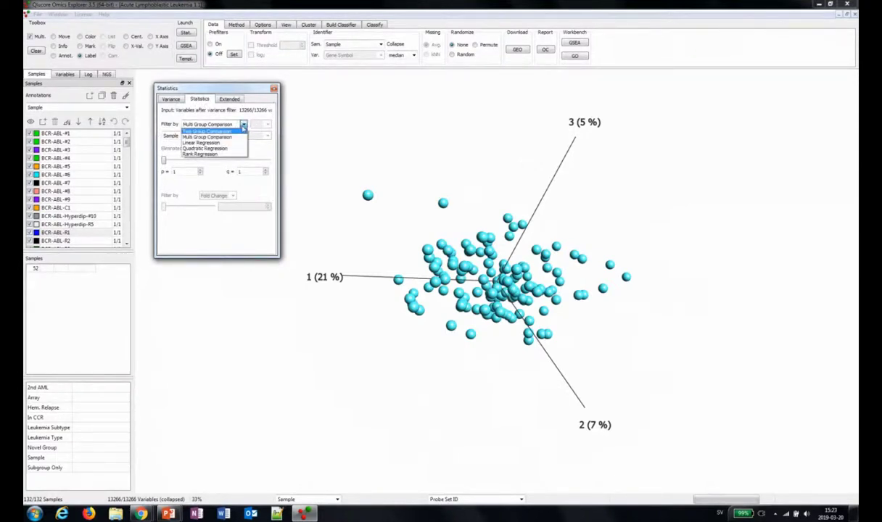
{"action": "left_click", "coordinate": [244, 125]}
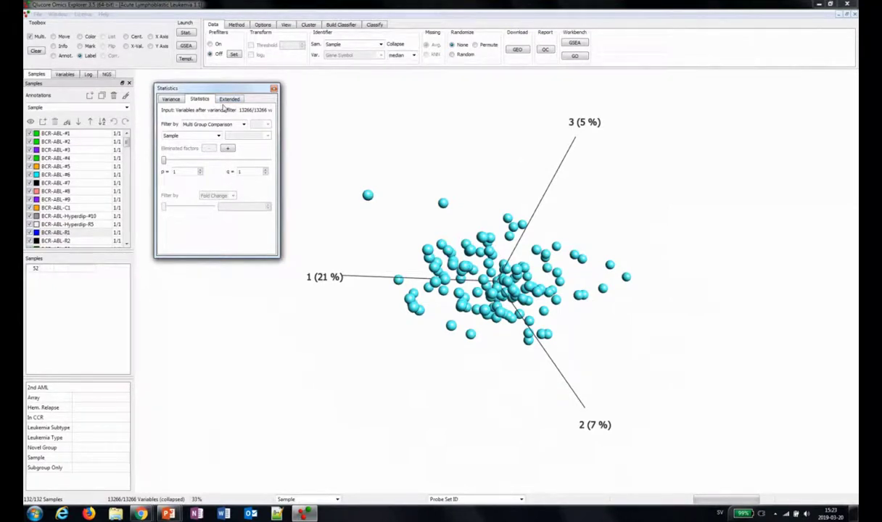
Browse the available plot types without changing them, then rotate the PCA plot around its vertical axis
{"action": "left_click", "coordinate": [231, 25]}
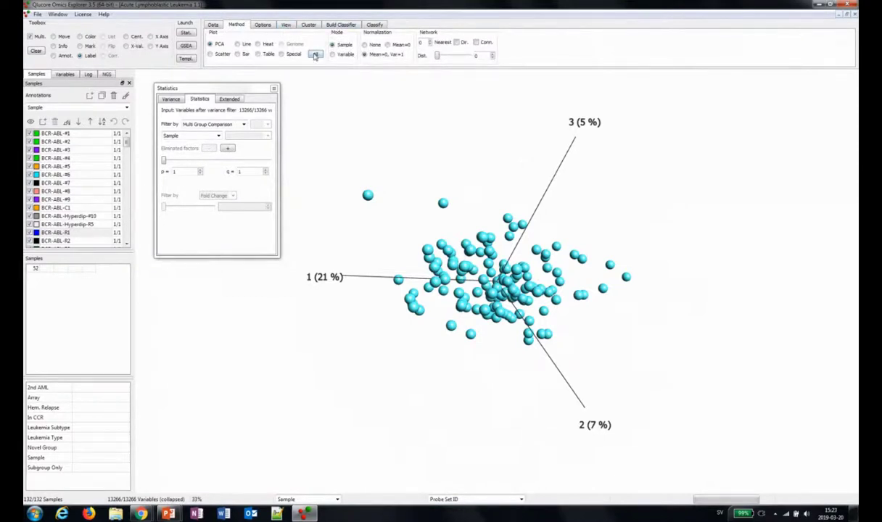
{"action": "left_click", "coordinate": [316, 55]}
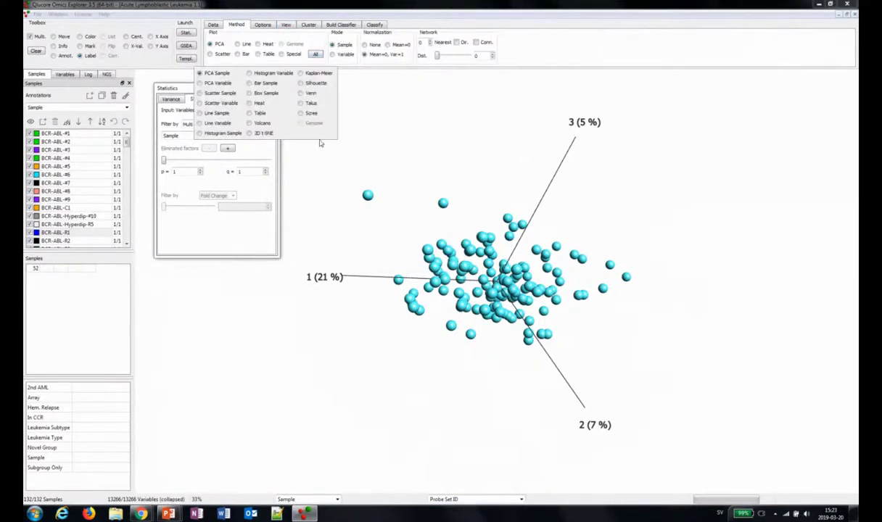
{"action": "left_click", "coordinate": [217, 141]}
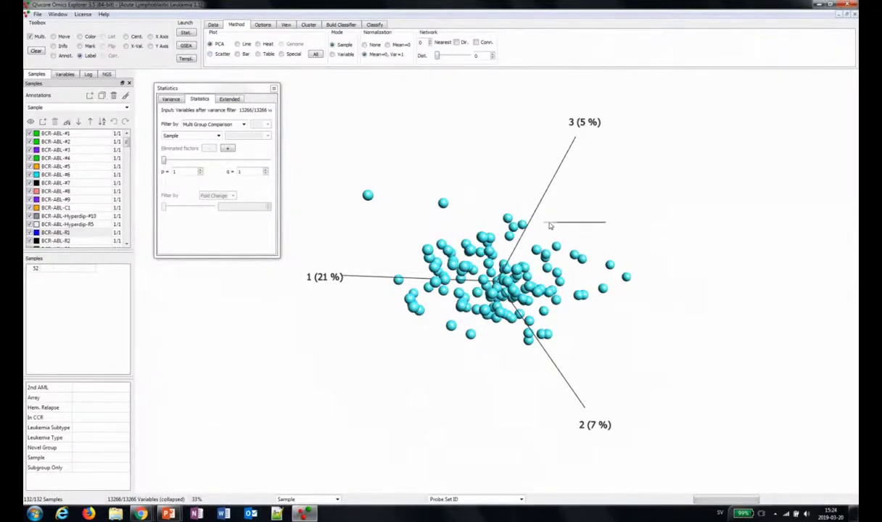
{"action": "left_click", "coordinate": [56, 37]}
{"action": "left_click_drag", "start_coordinate": [682, 177], "coordinate": [610, 230]}
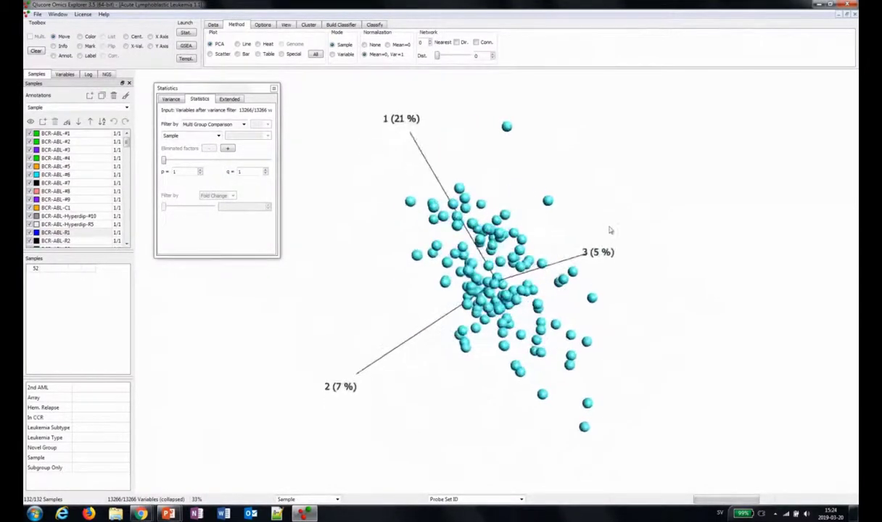
Raise the Filter by Variance slider to 0.29, keeping 568 of 13266 variables
{"action": "left_click", "coordinate": [170, 100]}
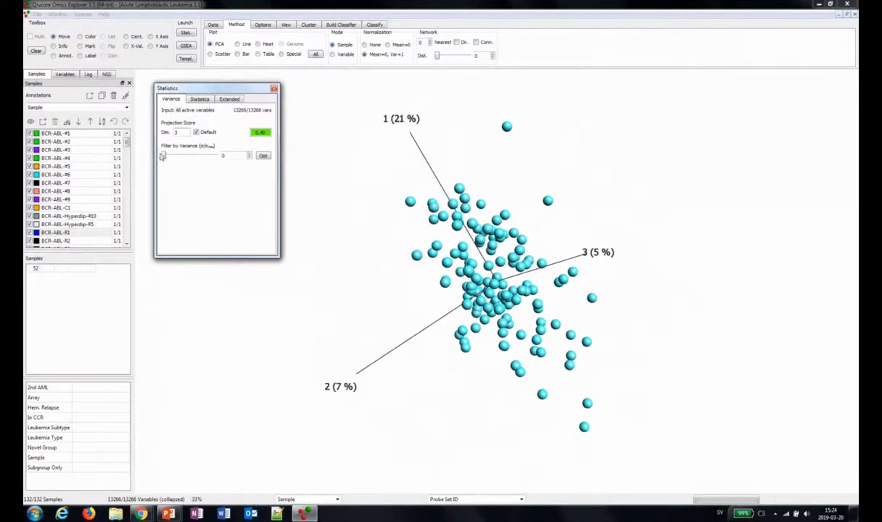
{"action": "left_click_drag", "start_coordinate": [165, 156], "coordinate": [207, 163]}
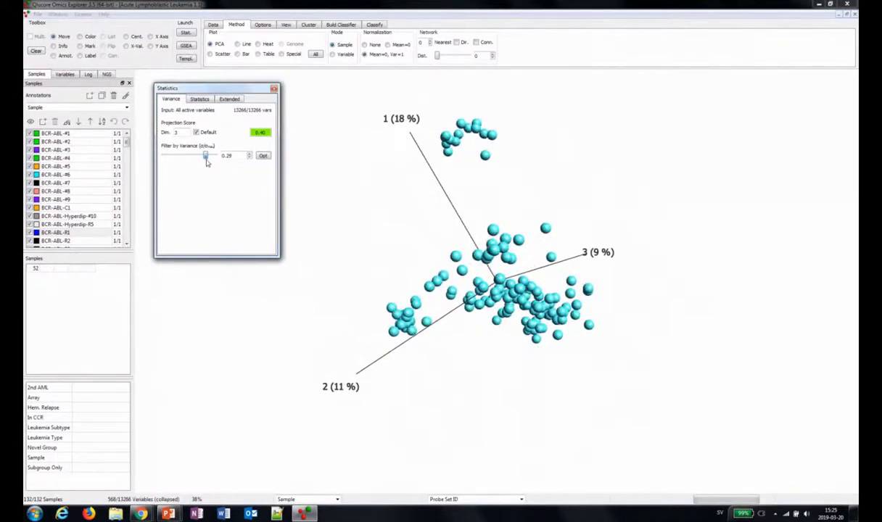
Fine-tune the variance filter to 0.325 so 428 of 13266 variables remain
{"action": "left_click_drag", "start_coordinate": [206, 162], "coordinate": [208, 165]}
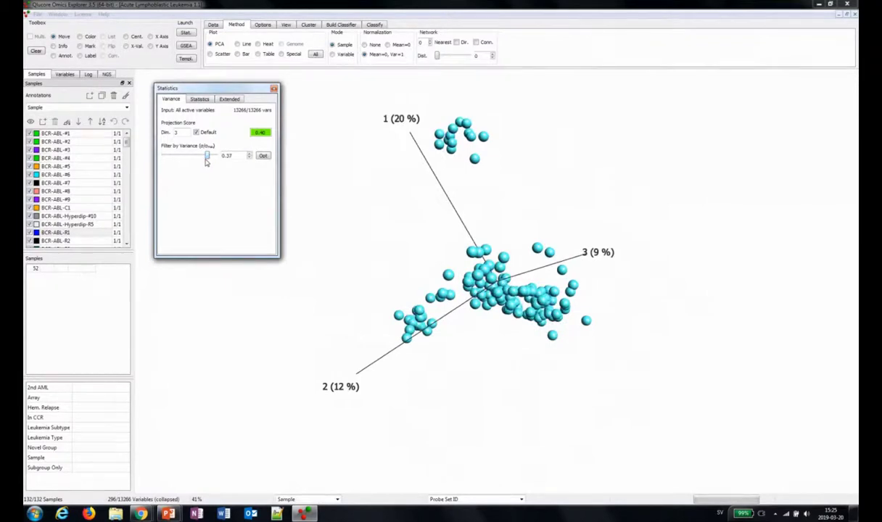
{"action": "mouse_move", "coordinate": [202, 158]}
{"action": "left_mouse_down"}
{"action": "mouse_move", "coordinate": [192, 153]}
{"action": "mouse_move", "coordinate": [212, 157]}
{"action": "left_mouse_up"}
{"action": "left_click_drag", "start_coordinate": [208, 158], "coordinate": [208, 161]}
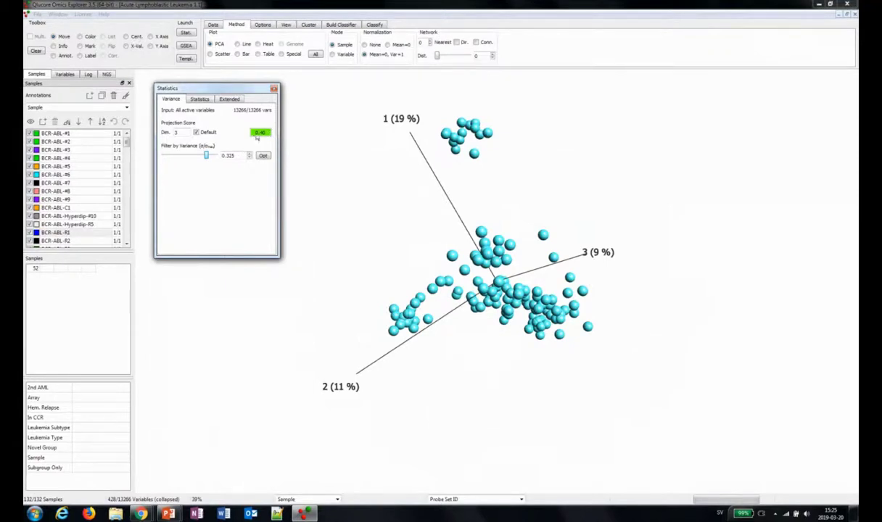
{"action": "left_click", "coordinate": [360, 126]}
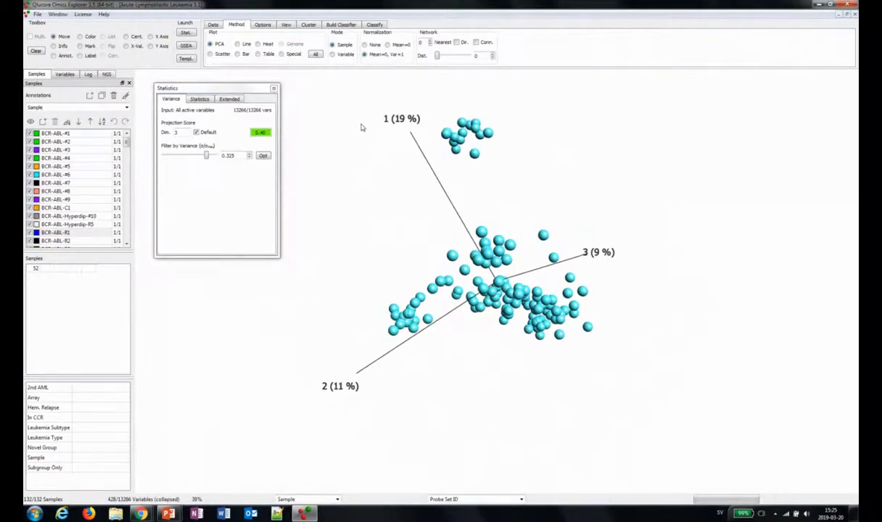
Rotate the filtered PCA plot until the small right-hand cluster stands apart from the main cloud
{"action": "left_click_drag", "start_coordinate": [361, 127], "coordinate": [438, 256]}
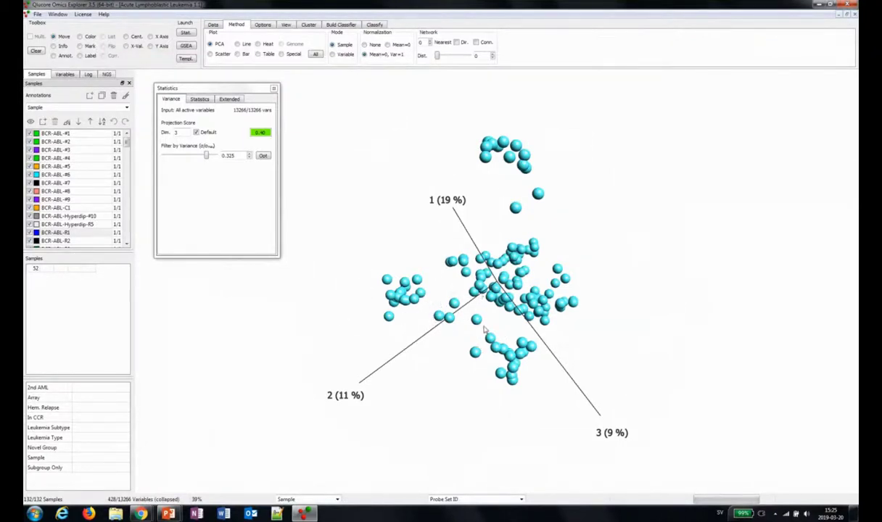
{"action": "left_click_drag", "start_coordinate": [446, 339], "coordinate": [511, 392]}
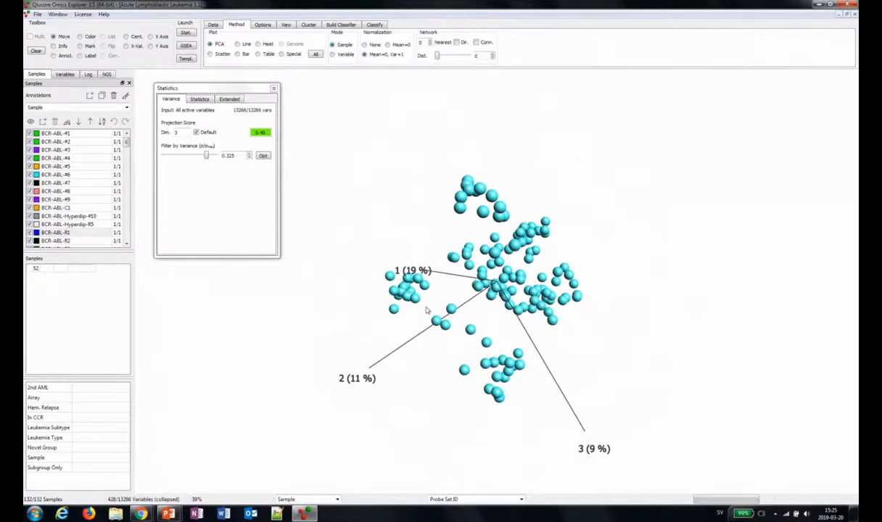
{"action": "left_click_drag", "start_coordinate": [582, 361], "coordinate": [479, 276]}
{"action": "left_click_drag", "start_coordinate": [613, 241], "coordinate": [370, 328]}
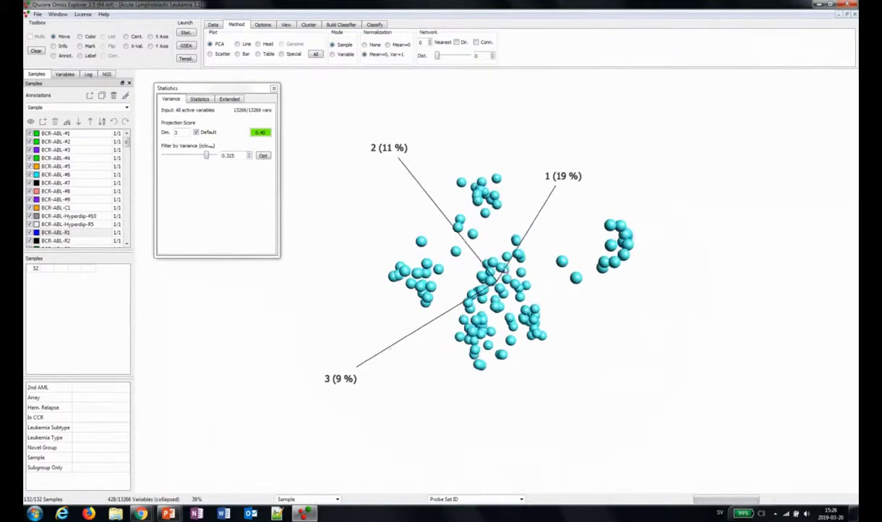
{"action": "left_click_drag", "start_coordinate": [490, 275], "coordinate": [552, 296]}
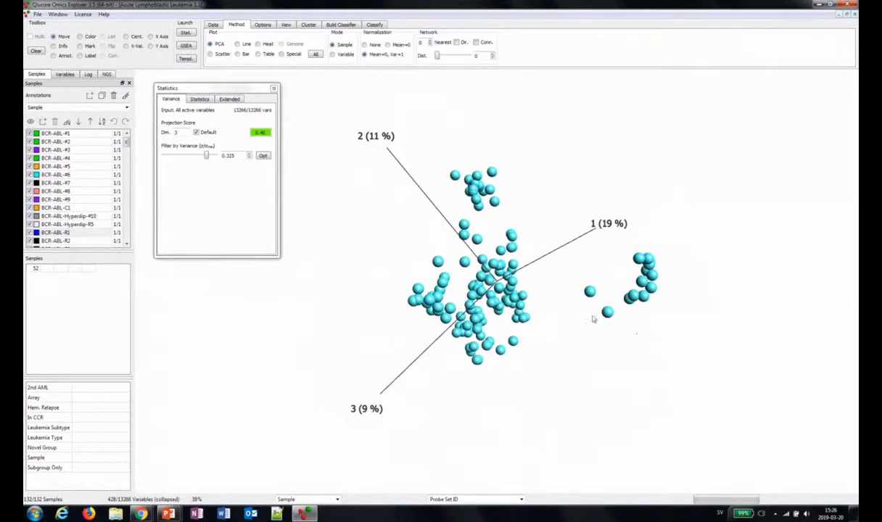
{"action": "left_click_drag", "start_coordinate": [579, 316], "coordinate": [588, 252]}
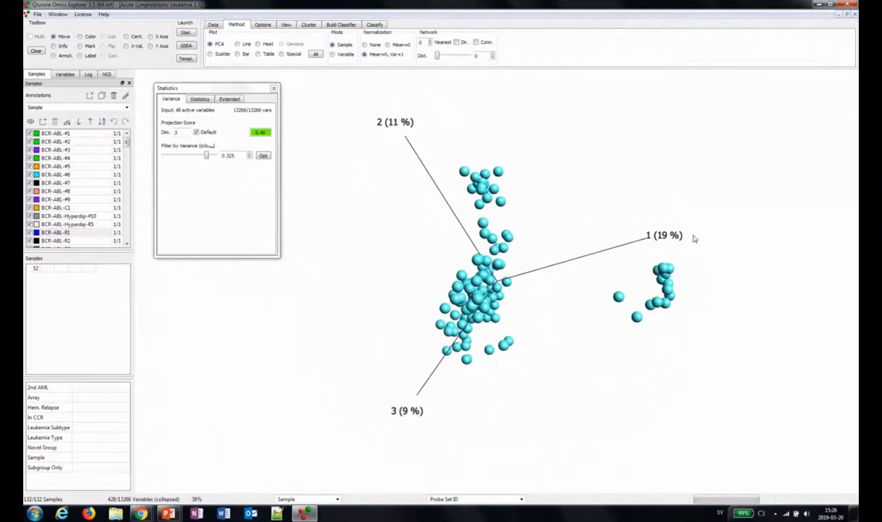
{"action": "left_click_drag", "start_coordinate": [678, 319], "coordinate": [513, 375]}
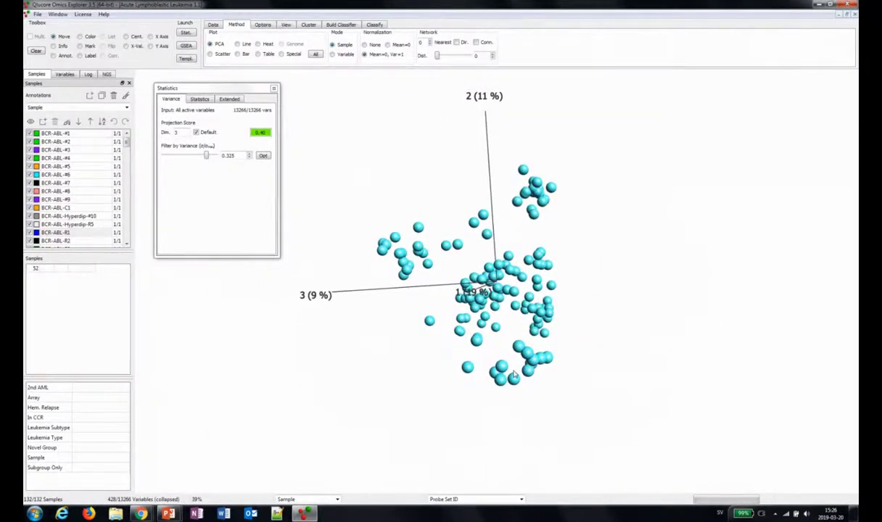
{"action": "left_click_drag", "start_coordinate": [408, 319], "coordinate": [645, 330]}
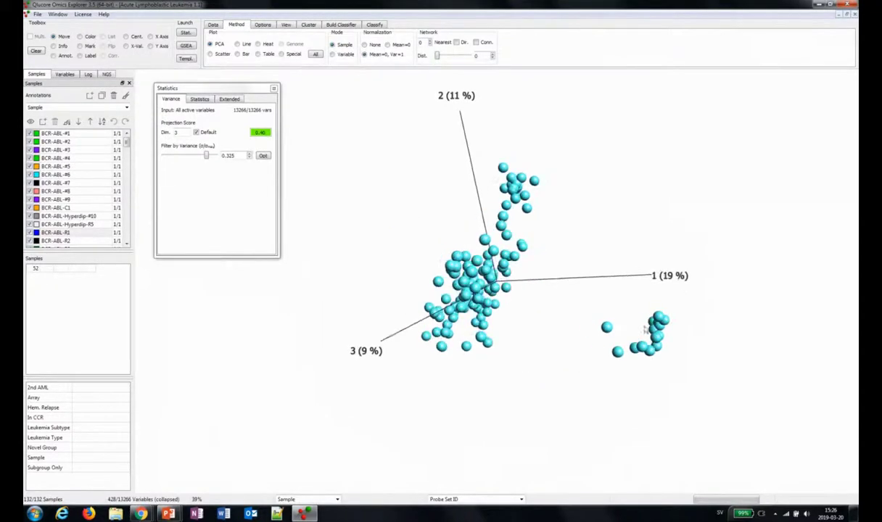
Create a new sample annotation with extra values and colour the samples by it
{"action": "left_click", "coordinate": [89, 96]}
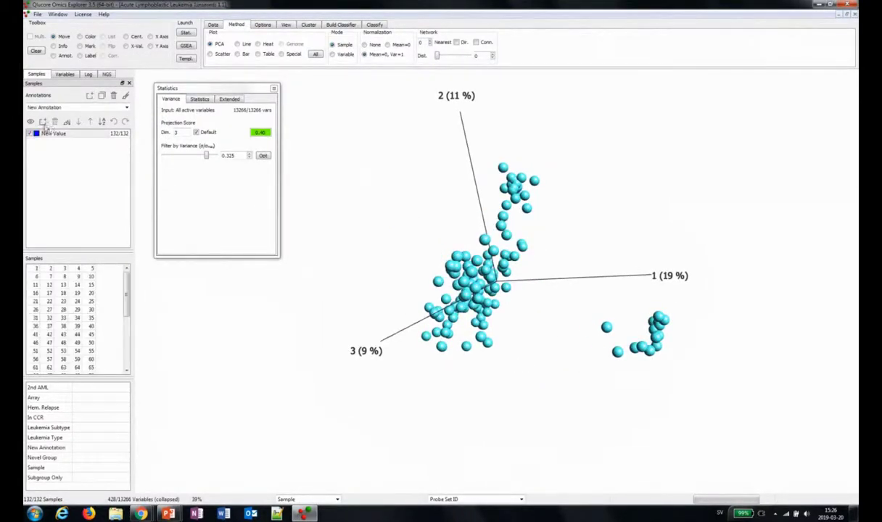
{"action": "left_click", "coordinate": [43, 121]}
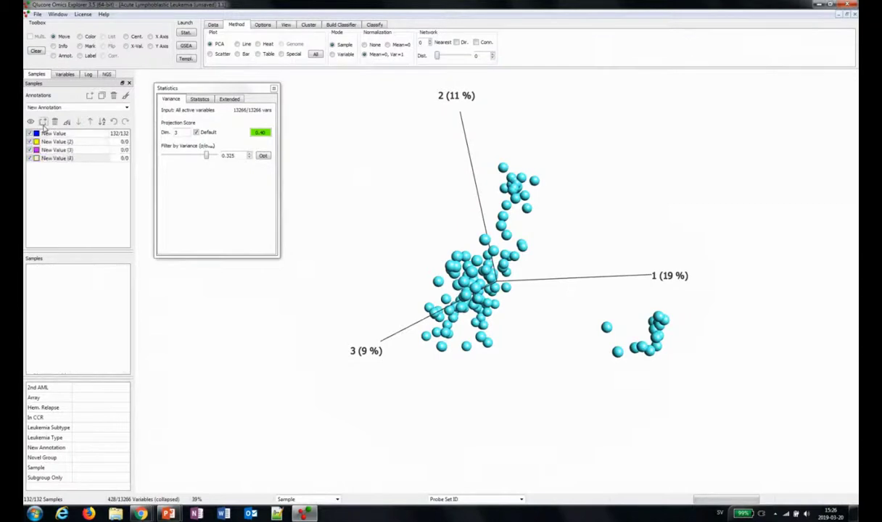
{"action": "left_click", "coordinate": [127, 95]}
Lasso the 14-sample right-hand cluster into yellow New Value (2) and exclude it from the PCA
{"action": "left_click", "coordinate": [71, 141]}
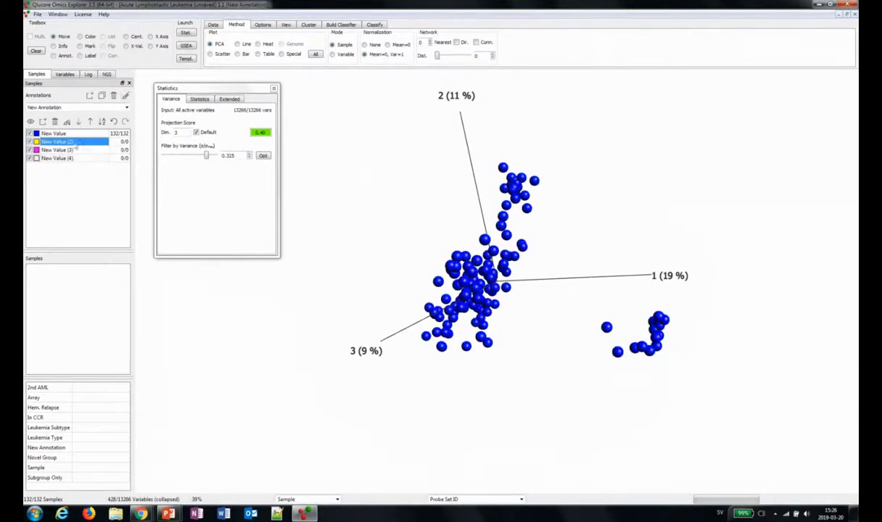
{"action": "left_click", "coordinate": [53, 56]}
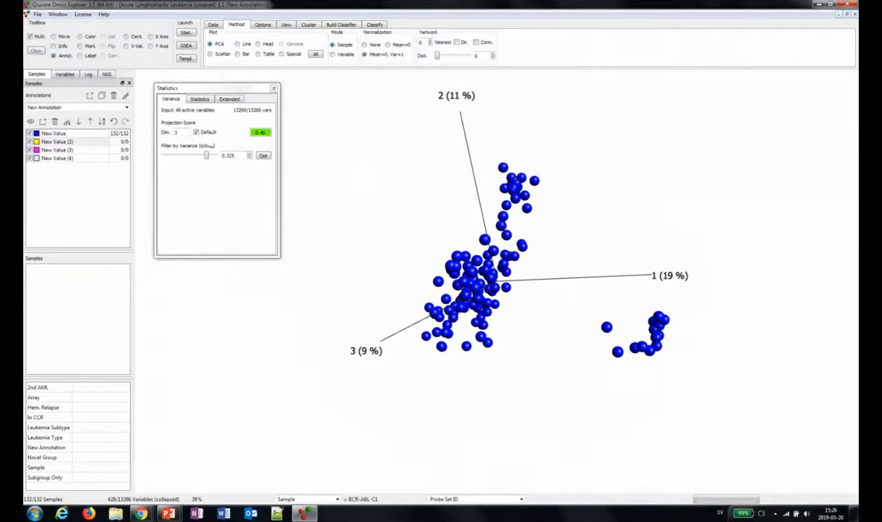
{"action": "mouse_move", "coordinate": [560, 334]}
{"action": "left_mouse_down"}
{"action": "mouse_move", "coordinate": [648, 285]}
{"action": "mouse_move", "coordinate": [705, 299]}
{"action": "mouse_move", "coordinate": [704, 343]}
{"action": "mouse_move", "coordinate": [682, 370]}
{"action": "mouse_move", "coordinate": [564, 339]}
{"action": "left_mouse_up"}
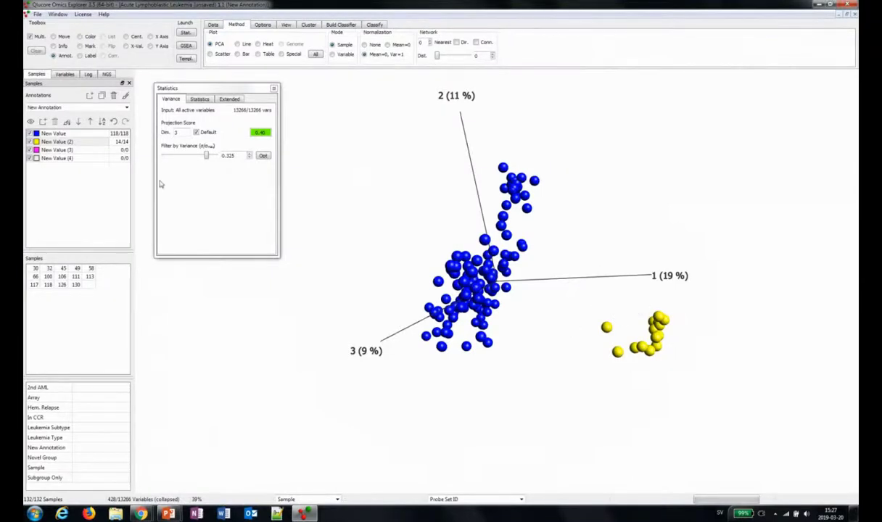
{"action": "left_click", "coordinate": [29, 144]}
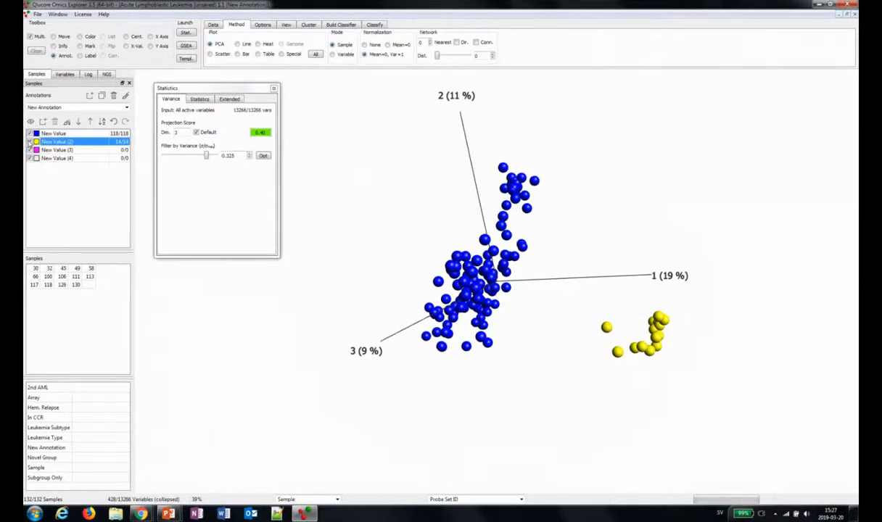
{"action": "left_click", "coordinate": [30, 142]}
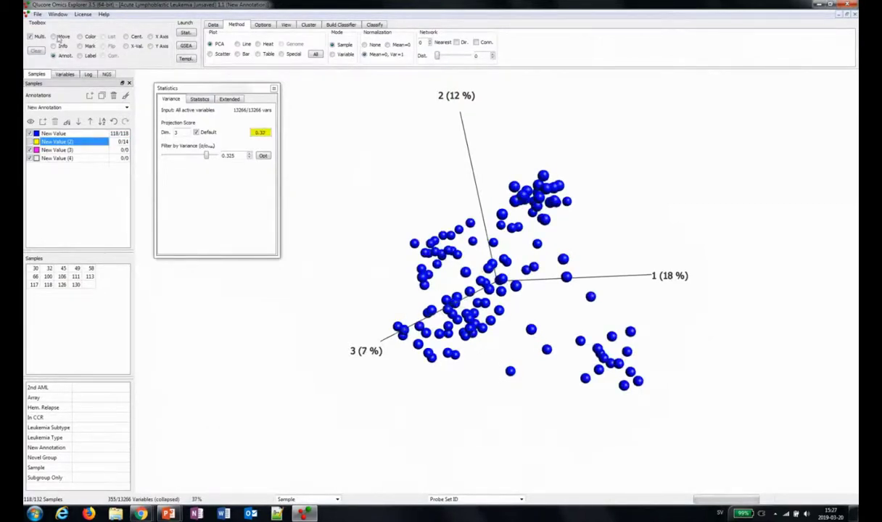
Toggle the yellow New Value (2) group, leaving it excluded, and rotate the recomputed plot
{"action": "left_click", "coordinate": [29, 142]}
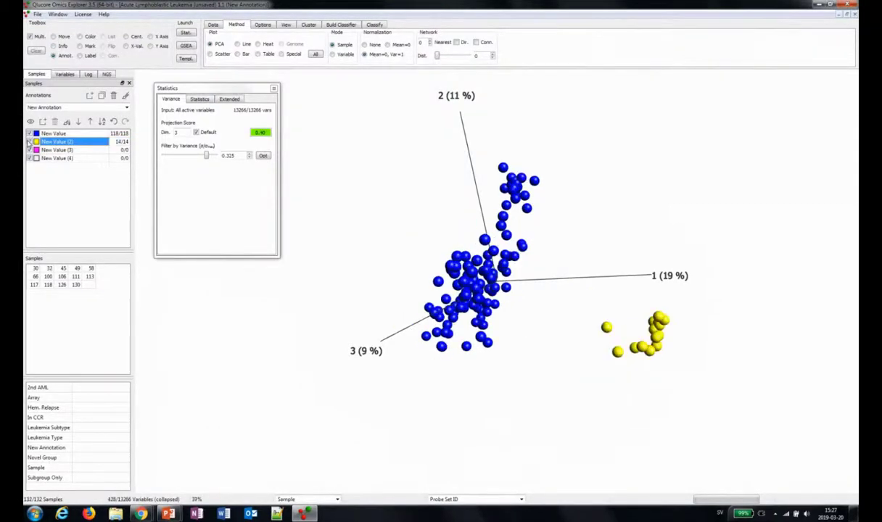
{"action": "left_click", "coordinate": [29, 142]}
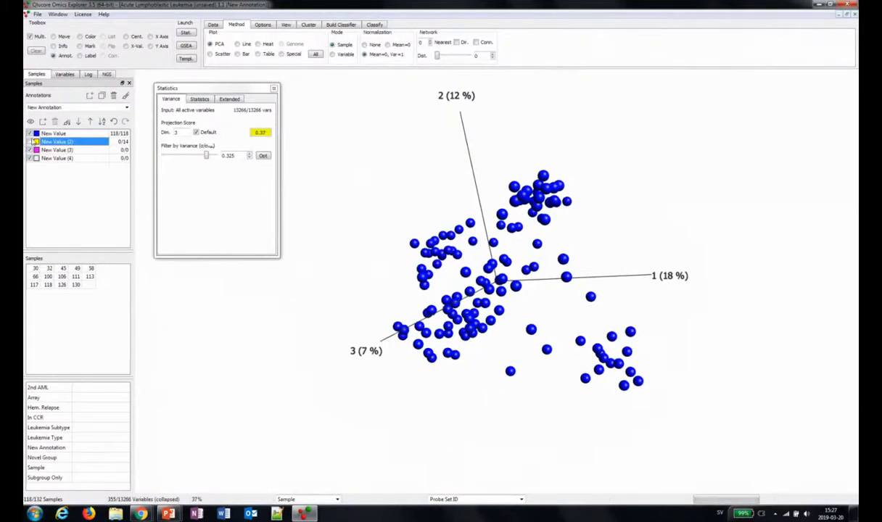
{"action": "left_click", "coordinate": [32, 141]}
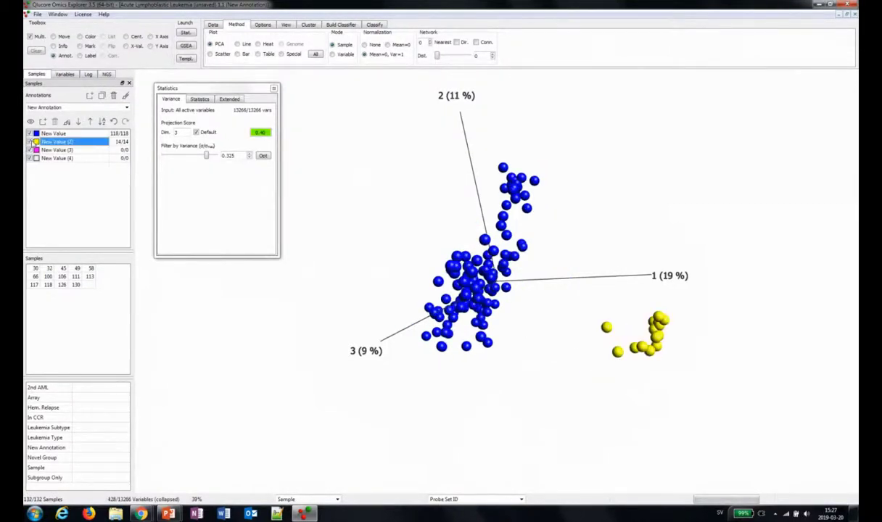
{"action": "left_click", "coordinate": [32, 142]}
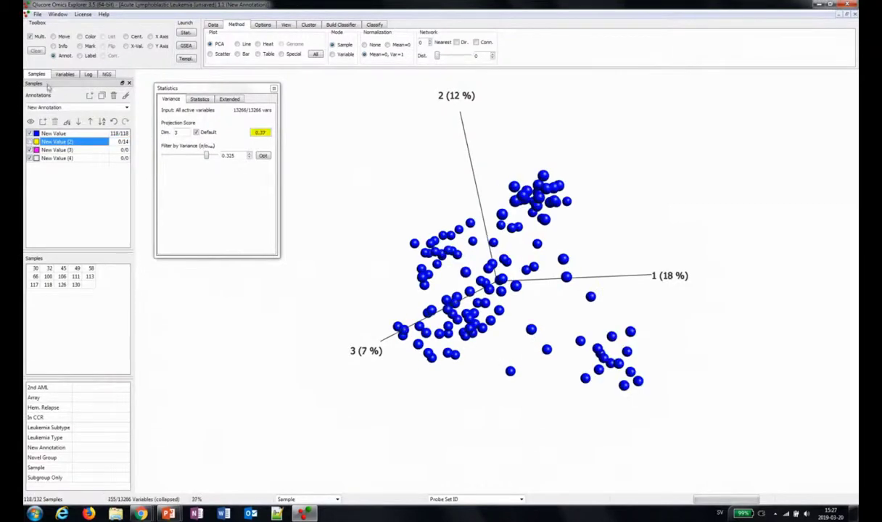
{"action": "left_click", "coordinate": [53, 36]}
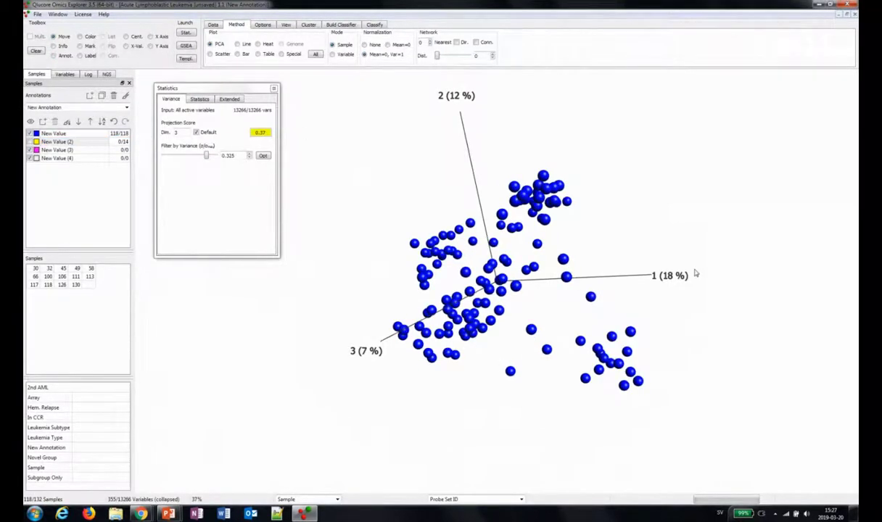
{"action": "mouse_move", "coordinate": [694, 274]}
{"action": "left_mouse_down"}
{"action": "mouse_move", "coordinate": [573, 276]}
{"action": "mouse_move", "coordinate": [398, 351]}
{"action": "mouse_move", "coordinate": [386, 321]}
{"action": "mouse_move", "coordinate": [378, 334]}
{"action": "mouse_move", "coordinate": [593, 190]}
{"action": "mouse_move", "coordinate": [578, 259]}
{"action": "mouse_move", "coordinate": [562, 218]}
{"action": "left_mouse_up"}
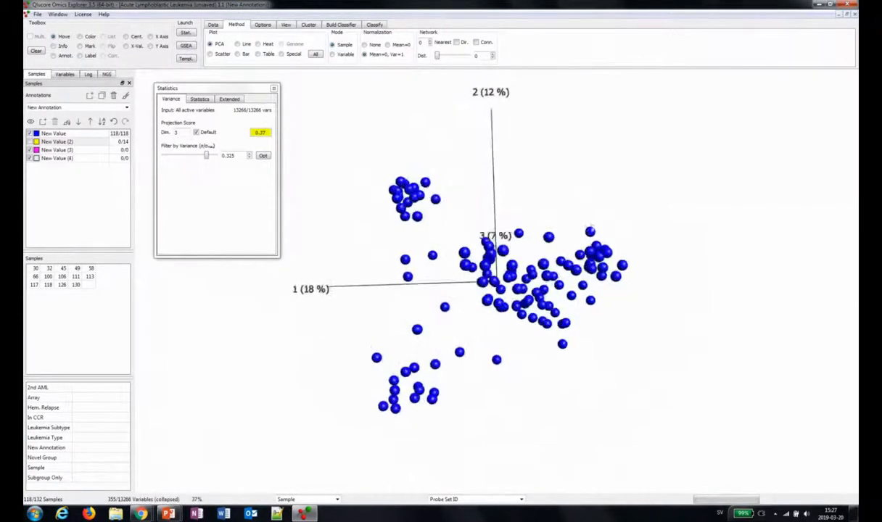
Lasso the 18-sample upper-left cluster into magenta New Value (3)
{"action": "left_click", "coordinate": [76, 149]}
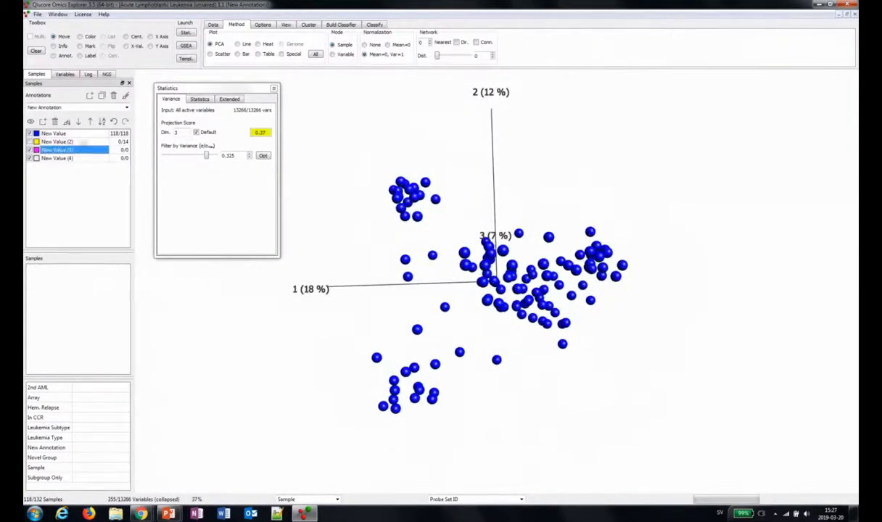
{"action": "left_click", "coordinate": [53, 61]}
{"action": "left_click", "coordinate": [54, 58]}
{"action": "mouse_move", "coordinate": [366, 211]}
{"action": "left_mouse_down"}
{"action": "mouse_move", "coordinate": [389, 158]}
{"action": "mouse_move", "coordinate": [454, 158]}
{"action": "mouse_move", "coordinate": [453, 210]}
{"action": "mouse_move", "coordinate": [354, 217]}
{"action": "left_mouse_up"}
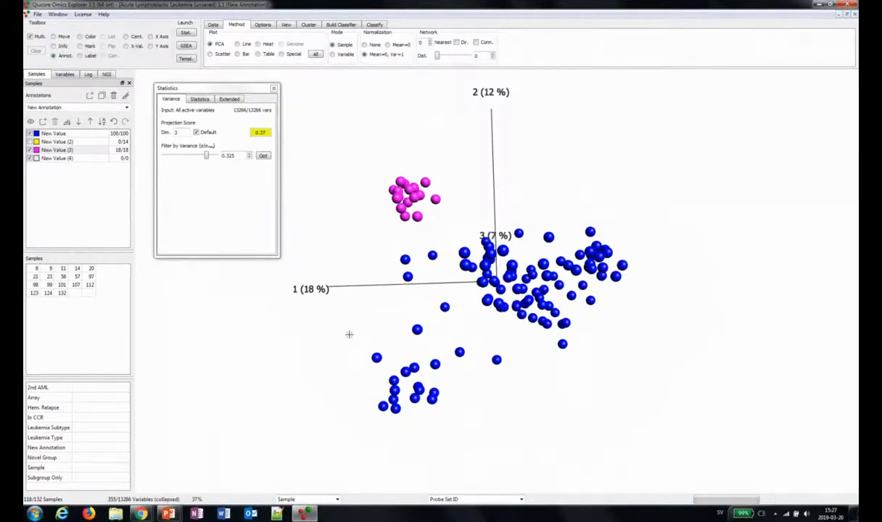
{"action": "left_click_drag", "start_coordinate": [332, 319], "coordinate": [379, 305]}
Draw nearest-neighbour links and lasso the 16-sample lower-left cluster into white New Value (4)
{"action": "left_click", "coordinate": [61, 37]}
{"action": "double_click", "coordinate": [430, 40]}
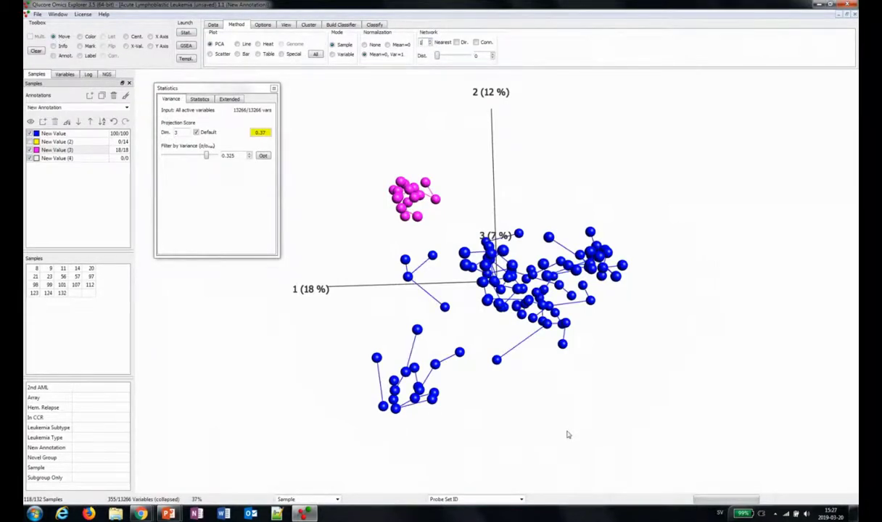
{"action": "left_click", "coordinate": [80, 157]}
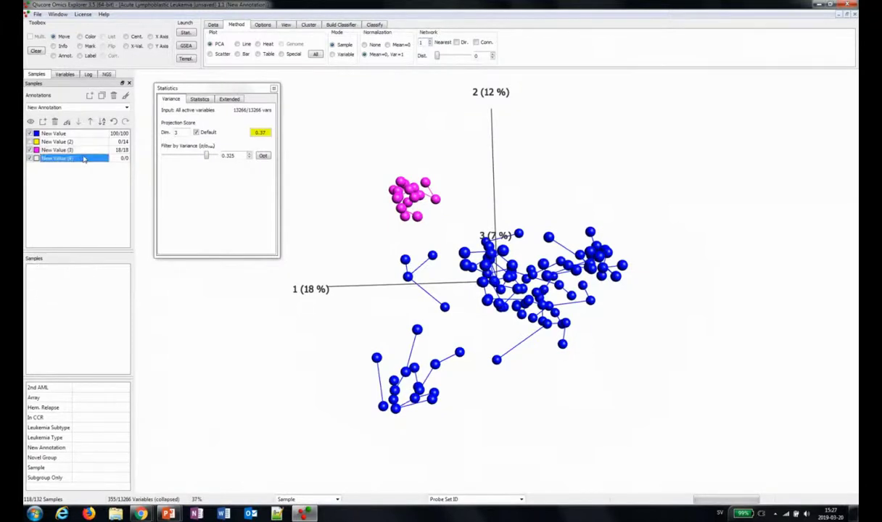
{"action": "left_click", "coordinate": [55, 55]}
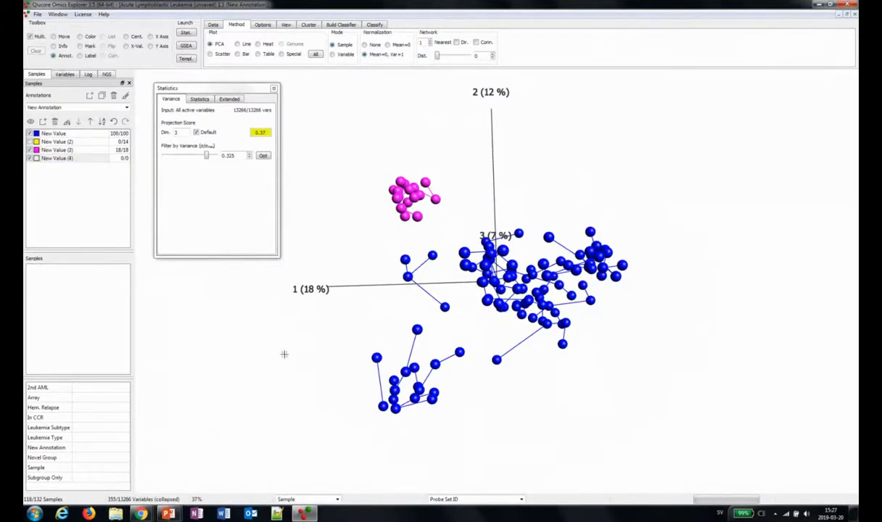
{"action": "mouse_move", "coordinate": [337, 352]}
{"action": "left_mouse_down"}
{"action": "mouse_move", "coordinate": [399, 309]}
{"action": "mouse_move", "coordinate": [482, 336]}
{"action": "mouse_move", "coordinate": [457, 411]}
{"action": "mouse_move", "coordinate": [353, 414]}
{"action": "mouse_move", "coordinate": [341, 385]}
{"action": "left_mouse_up"}
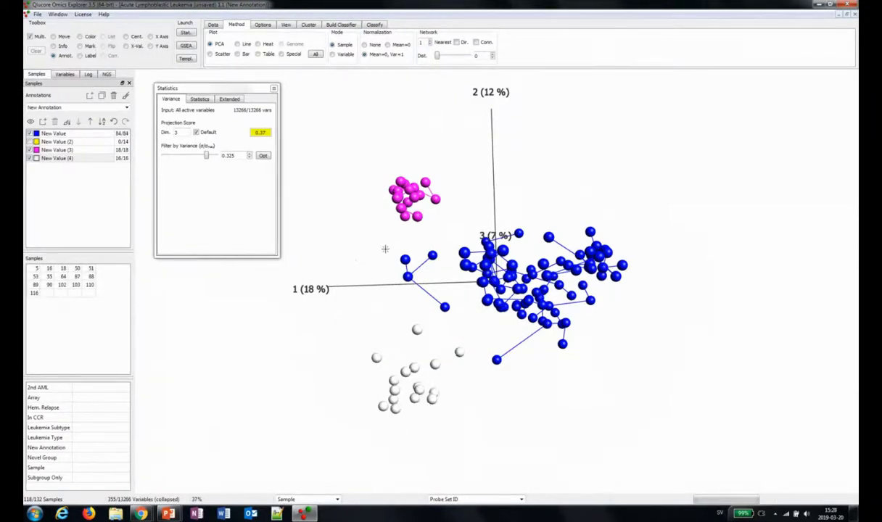
Re-include the yellow New Value (2) samples and rotate the plot to compare the coloured groups
{"action": "left_click", "coordinate": [29, 142]}
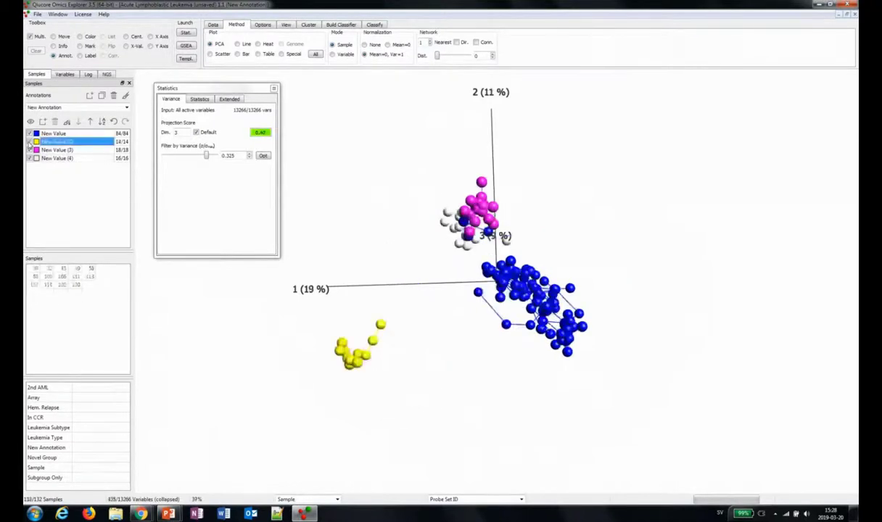
{"action": "left_click", "coordinate": [63, 39]}
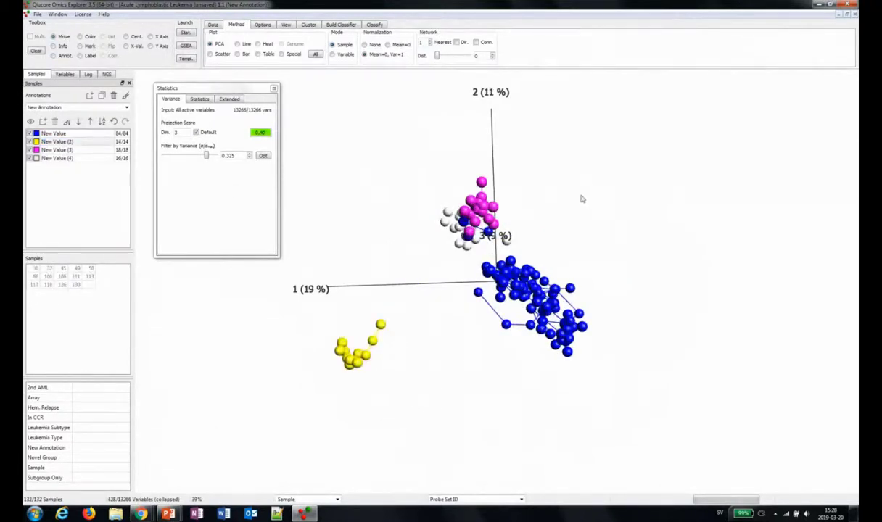
{"action": "mouse_move", "coordinate": [581, 197]}
{"action": "left_mouse_down"}
{"action": "mouse_move", "coordinate": [454, 397]}
{"action": "mouse_move", "coordinate": [400, 347]}
{"action": "mouse_move", "coordinate": [376, 285]}
{"action": "mouse_move", "coordinate": [548, 496]}
{"action": "left_mouse_up"}
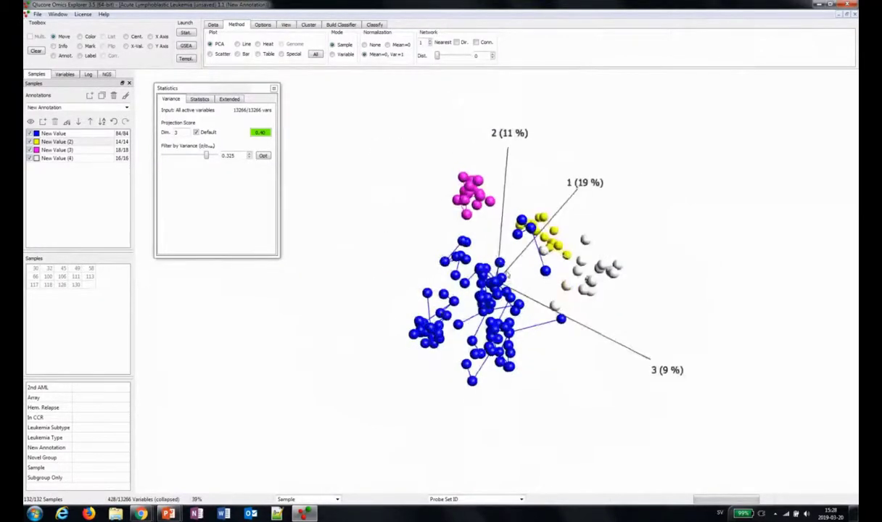
{"action": "left_click_drag", "start_coordinate": [595, 237], "coordinate": [416, 344]}
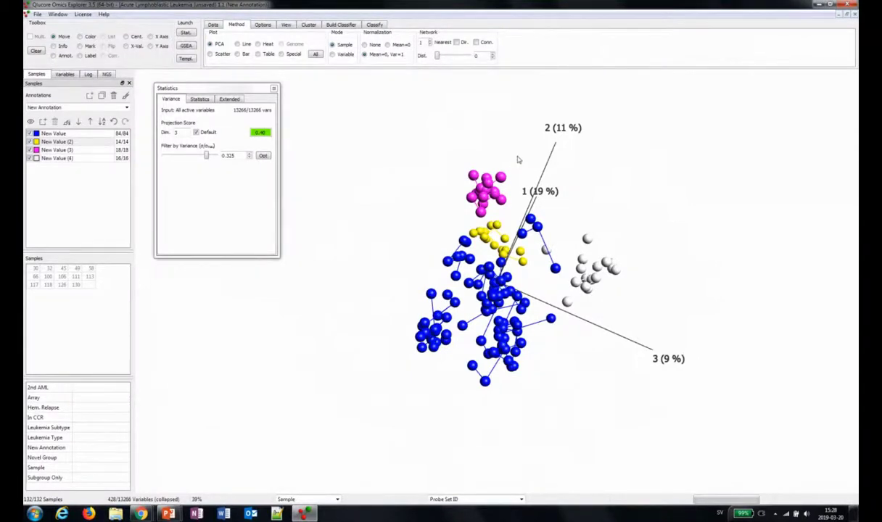
{"action": "left_click_drag", "start_coordinate": [700, 186], "coordinate": [628, 224]}
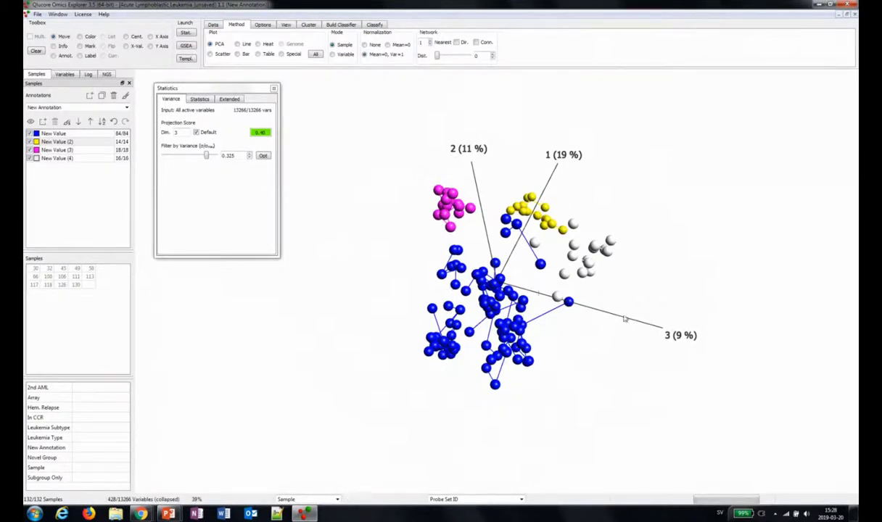
{"action": "left_click_drag", "start_coordinate": [662, 304], "coordinate": [573, 290]}
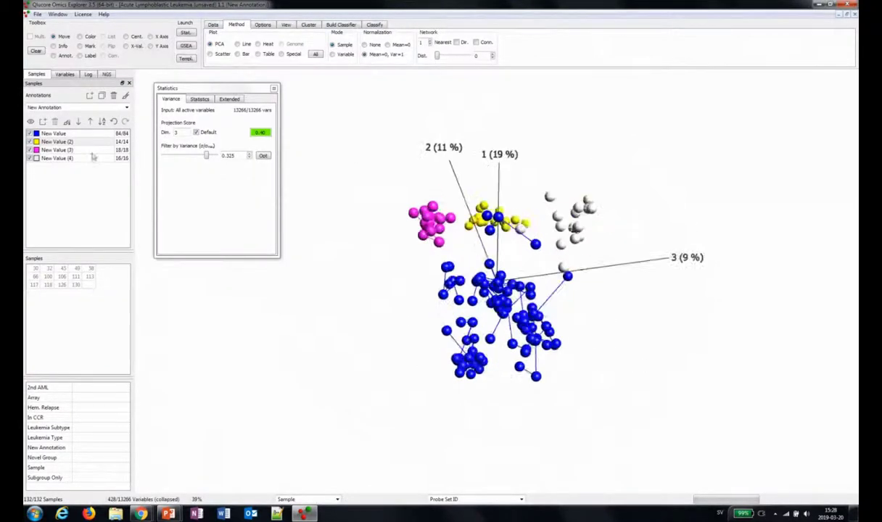
Add a fifth annotation value and lasso 21 samples into red New Value (5)
{"action": "left_click", "coordinate": [42, 121]}
{"action": "left_click", "coordinate": [53, 55]}
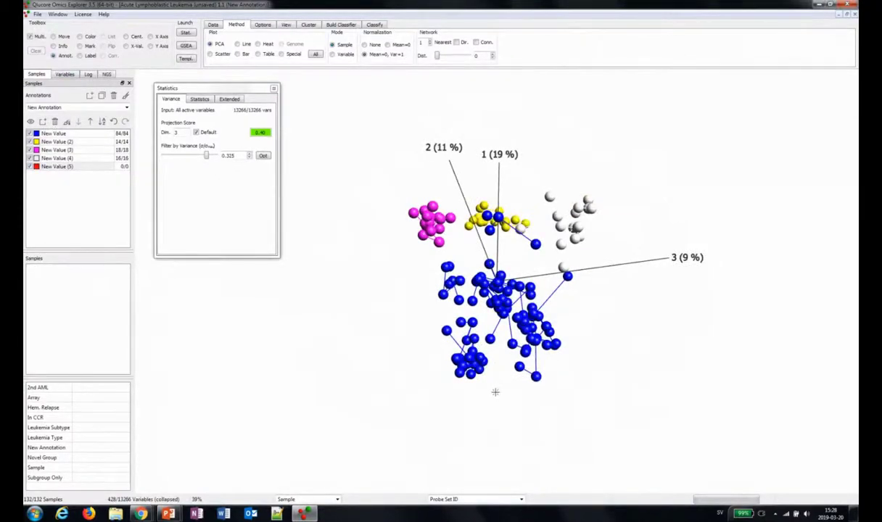
{"action": "mouse_move", "coordinate": [433, 384]}
{"action": "left_mouse_down"}
{"action": "mouse_move", "coordinate": [431, 351]}
{"action": "mouse_move", "coordinate": [453, 322]}
{"action": "mouse_move", "coordinate": [488, 312]}
{"action": "mouse_move", "coordinate": [479, 395]}
{"action": "mouse_move", "coordinate": [429, 382]}
{"action": "left_mouse_up"}
{"action": "mouse_move", "coordinate": [424, 341]}
{"action": "left_mouse_down"}
{"action": "mouse_move", "coordinate": [453, 317]}
{"action": "mouse_move", "coordinate": [471, 341]}
{"action": "mouse_move", "coordinate": [406, 340]}
{"action": "mouse_move", "coordinate": [425, 340]}
{"action": "left_mouse_up"}
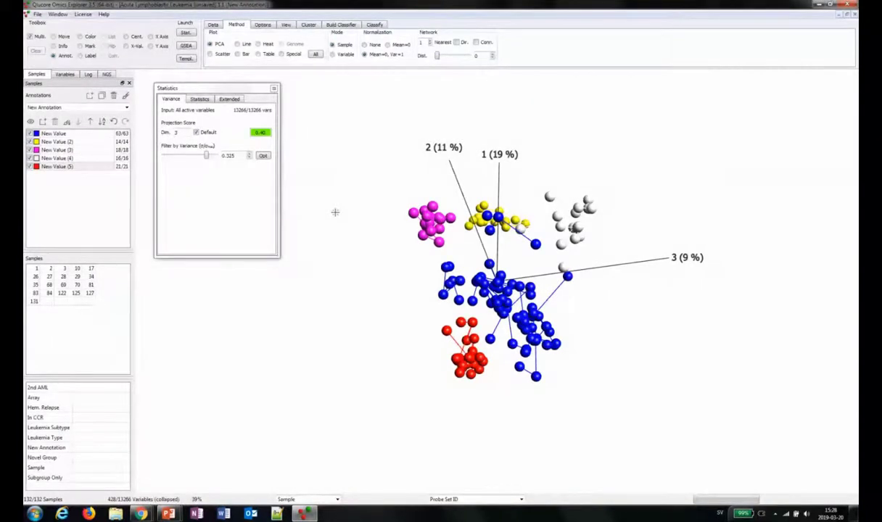
Switch the plot to a 2D t-SNE scatter of the samples and calculate it
{"action": "left_click", "coordinate": [210, 54]}
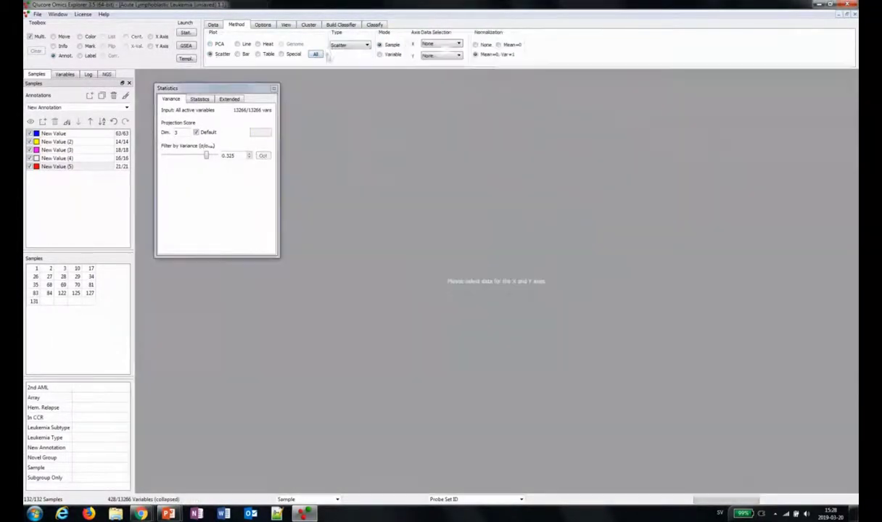
{"action": "left_click", "coordinate": [347, 46]}
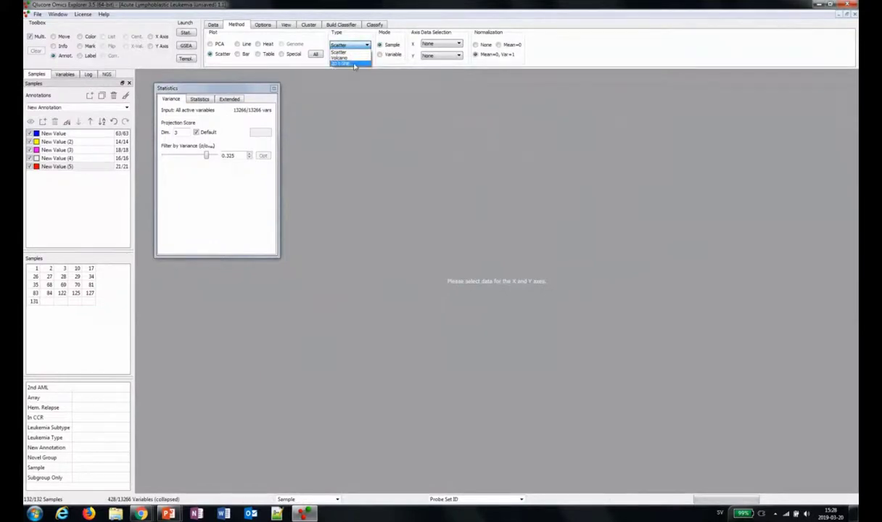
{"action": "left_click", "coordinate": [353, 64]}
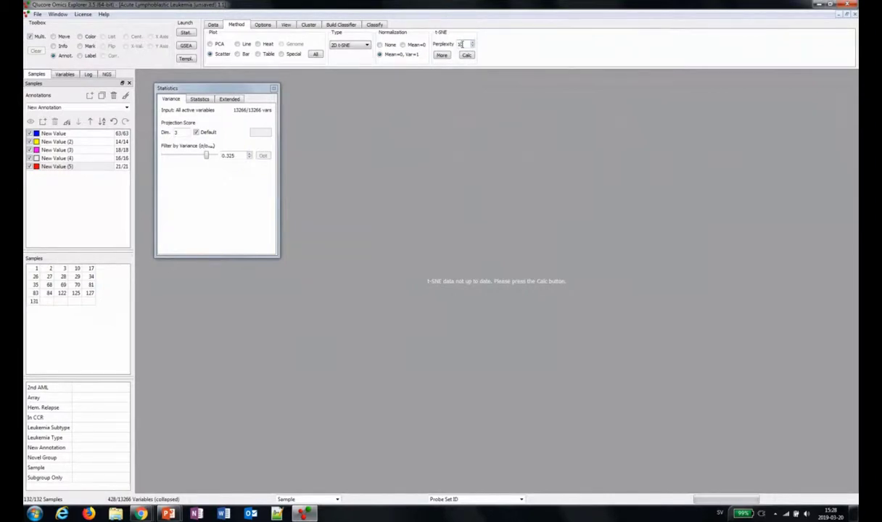
{"action": "left_click", "coordinate": [469, 55]}
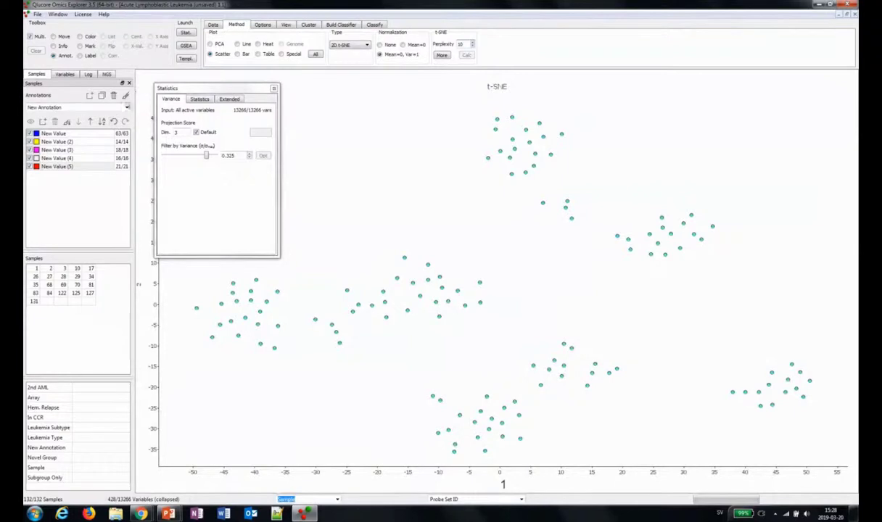
Colour the t-SNE points by annotation and lasso the 20-sample left cluster into green New Value (6)
{"action": "left_click", "coordinate": [125, 95]}
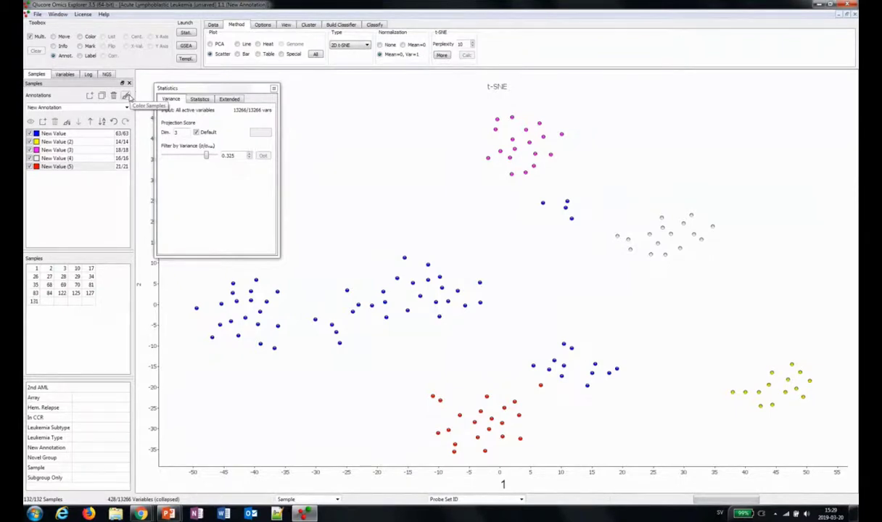
{"action": "left_click_drag", "start_coordinate": [222, 88], "coordinate": [242, 77]}
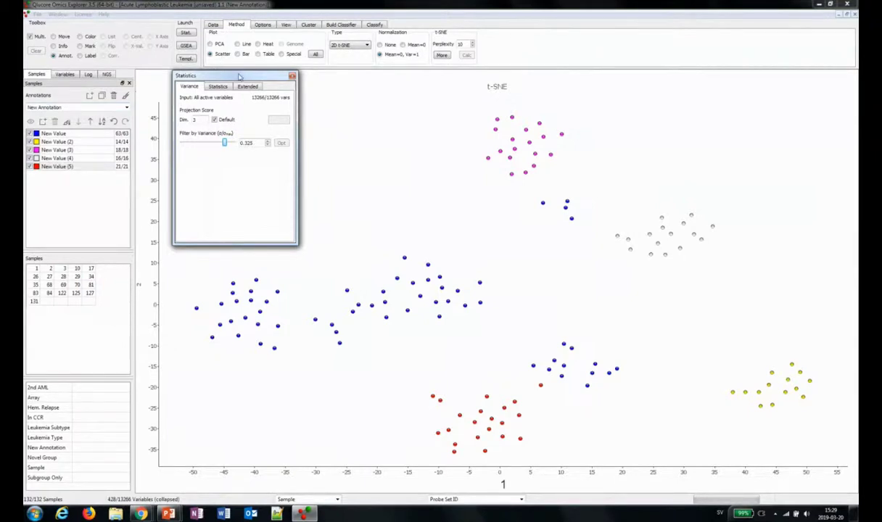
{"action": "left_click_drag", "start_coordinate": [239, 77], "coordinate": [332, 58]}
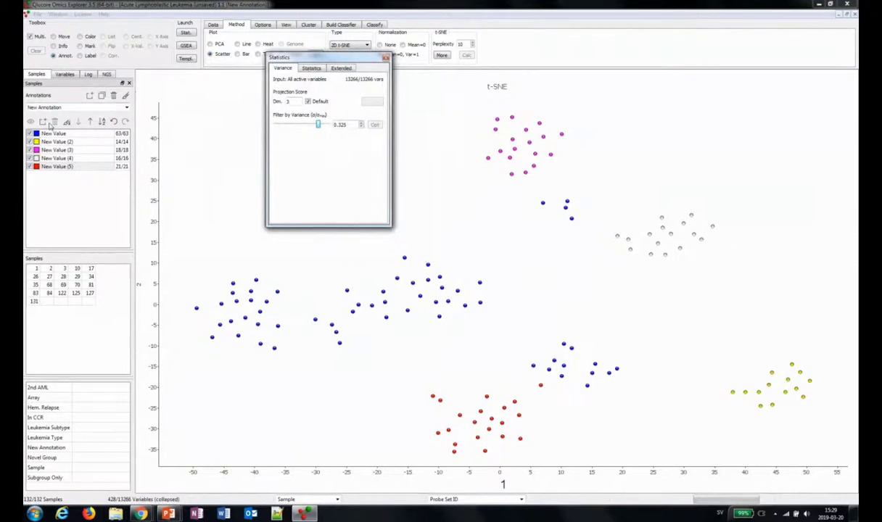
{"action": "left_click", "coordinate": [43, 122]}
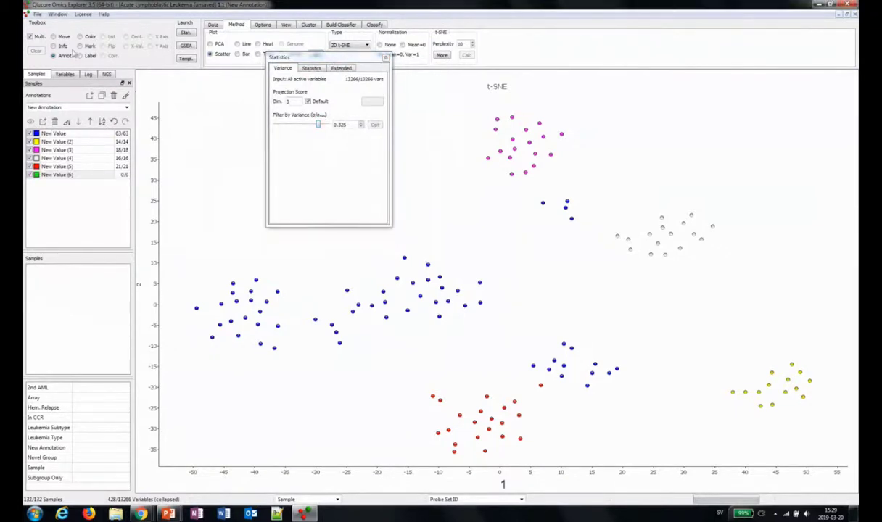
{"action": "mouse_move", "coordinate": [292, 358]}
{"action": "left_mouse_down"}
{"action": "mouse_move", "coordinate": [186, 341]}
{"action": "mouse_move", "coordinate": [179, 300]}
{"action": "mouse_move", "coordinate": [285, 262]}
{"action": "mouse_move", "coordinate": [306, 300]}
{"action": "mouse_move", "coordinate": [295, 350]}
{"action": "left_mouse_up"}
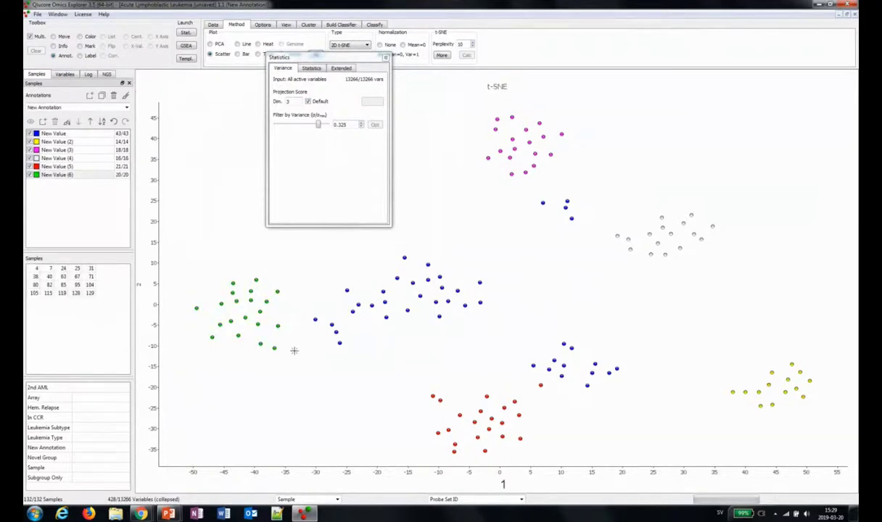
Open a synchronized second 3-D PCA plot beside the New Annotation plot and rotate both views
{"action": "left_click", "coordinate": [210, 44]}
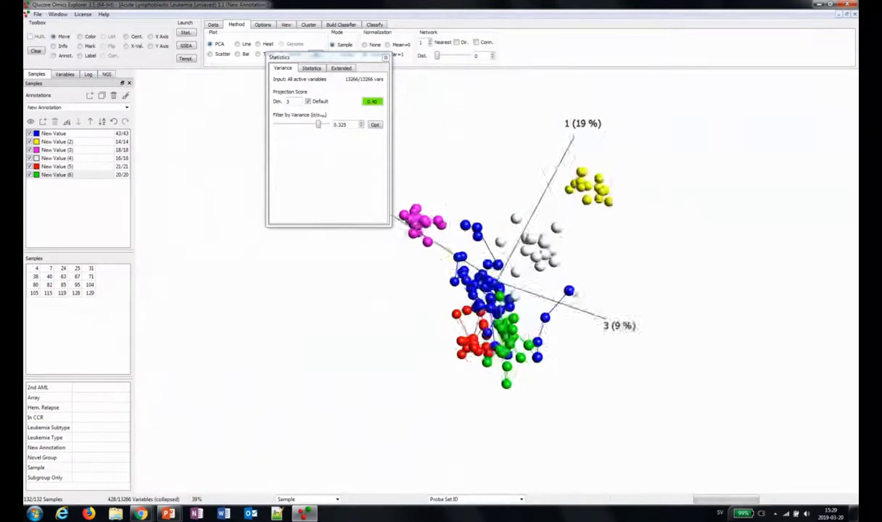
{"action": "right_click", "coordinate": [518, 128]}
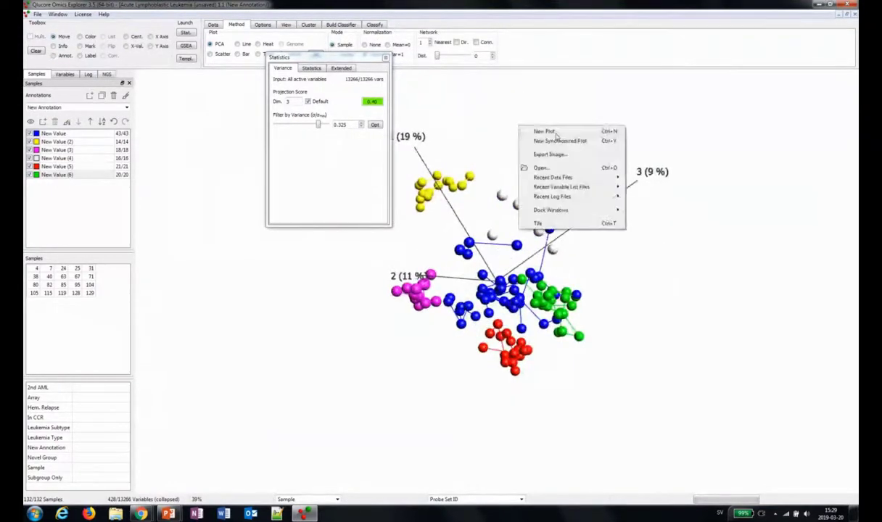
{"action": "left_click", "coordinate": [585, 144]}
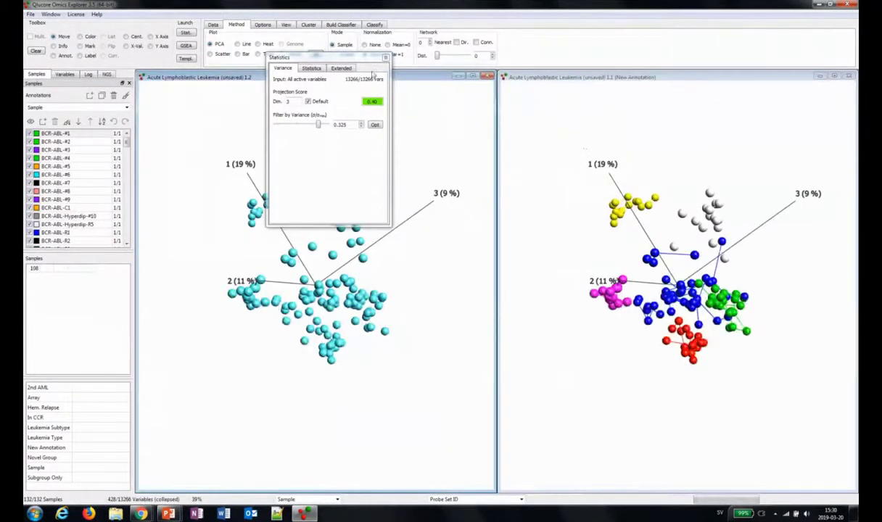
{"action": "left_click_drag", "start_coordinate": [354, 59], "coordinate": [525, 324]}
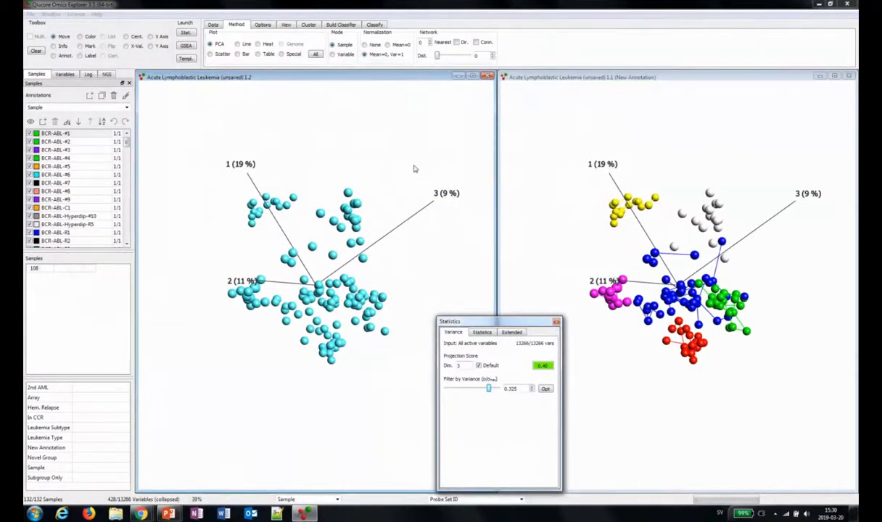
{"action": "left_click_drag", "start_coordinate": [413, 169], "coordinate": [384, 123]}
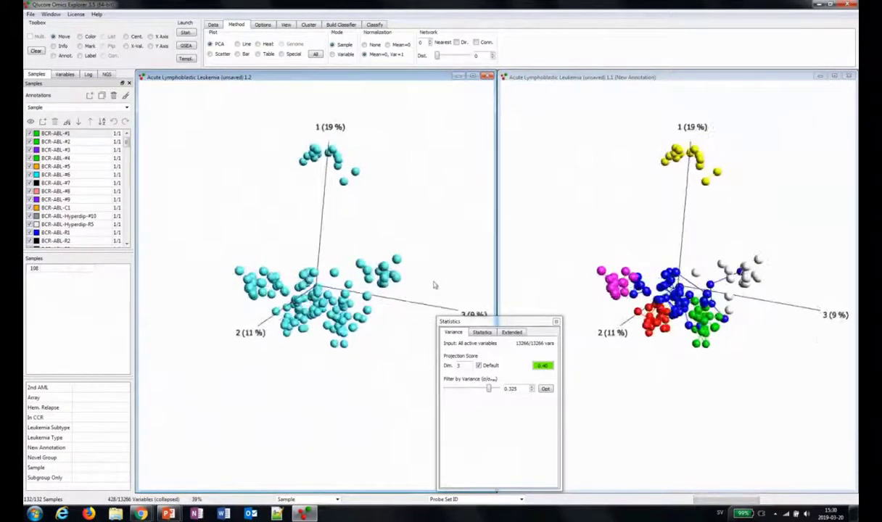
{"action": "left_click_drag", "start_coordinate": [281, 272], "coordinate": [383, 247]}
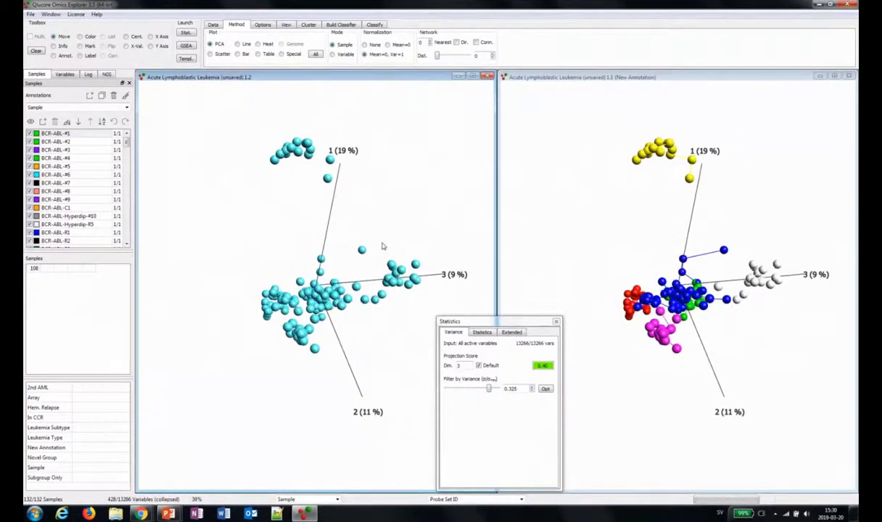
Colour the left plot by Leukemia Subtype and rotate the linked plots to compare clusters
{"action": "left_click", "coordinate": [127, 108]}
{"action": "left_click", "coordinate": [69, 135]}
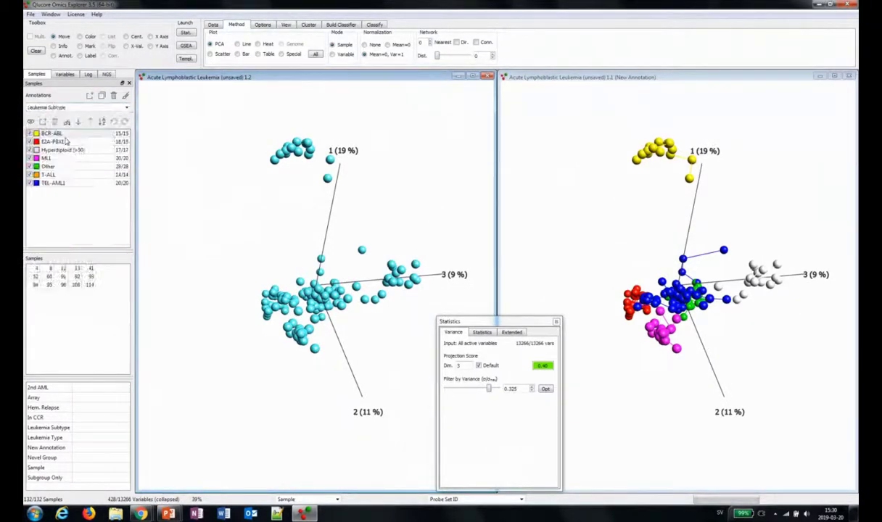
{"action": "left_click", "coordinate": [114, 95]}
{"action": "left_click_drag", "start_coordinate": [362, 335], "coordinate": [258, 321]}
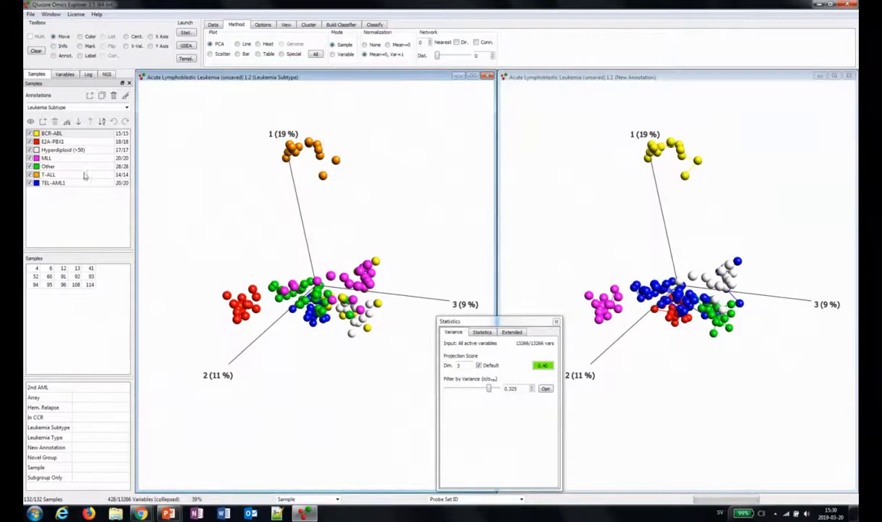
{"action": "left_click_drag", "start_coordinate": [400, 226], "coordinate": [271, 254]}
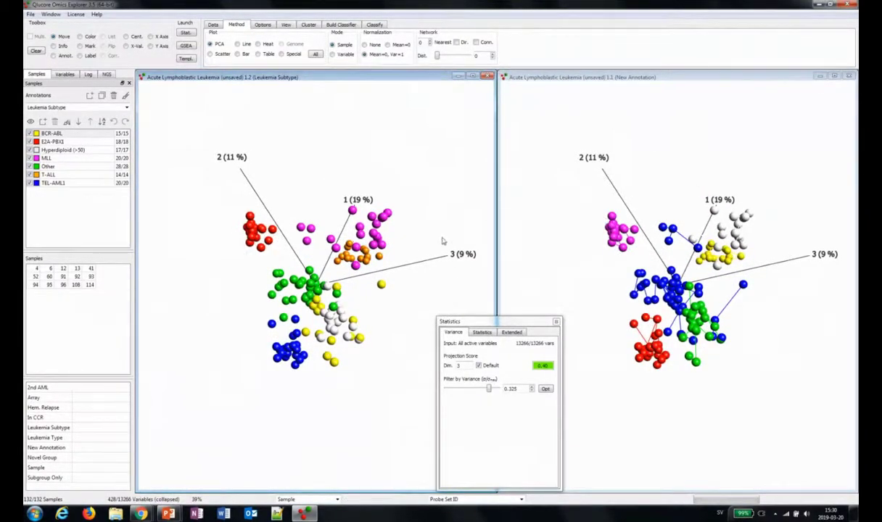
{"action": "left_click_drag", "start_coordinate": [443, 241], "coordinate": [375, 257]}
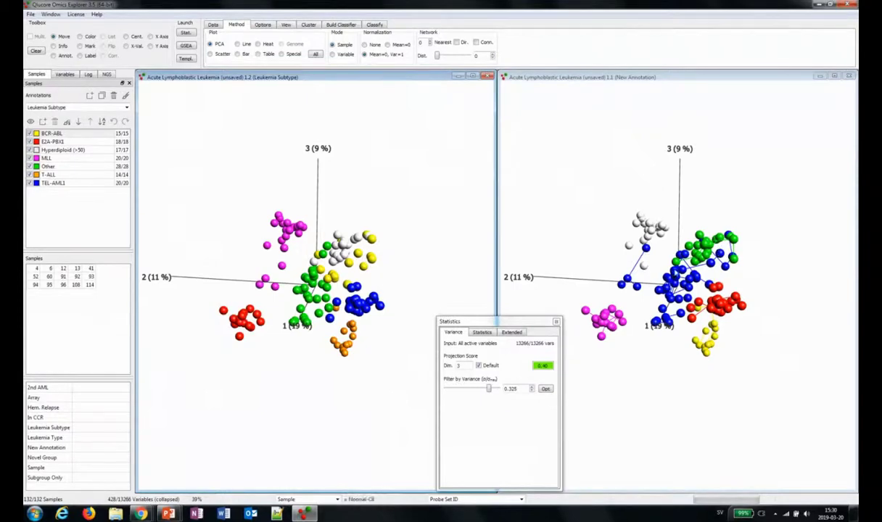
{"action": "left_click_drag", "start_coordinate": [430, 266], "coordinate": [386, 319]}
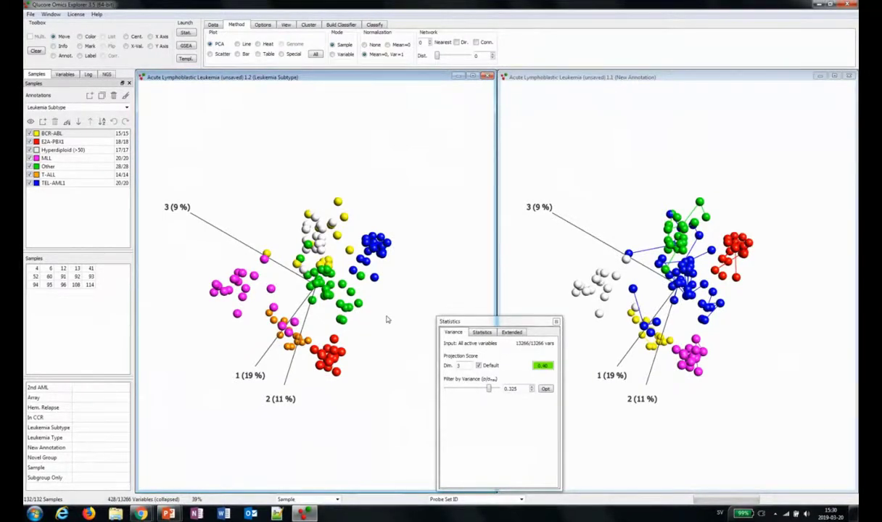
{"action": "left_click_drag", "start_coordinate": [384, 240], "coordinate": [199, 264]}
{"action": "left_click_drag", "start_coordinate": [378, 256], "coordinate": [345, 227]}
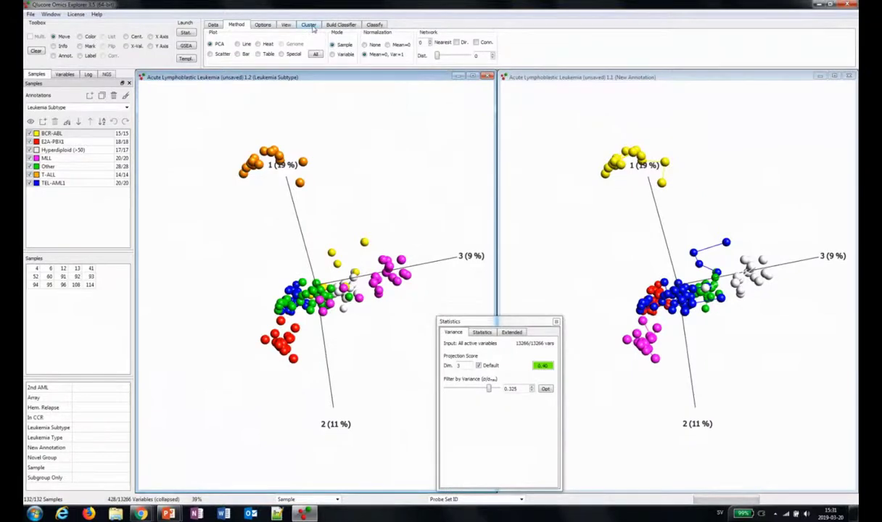
Run k-means clustering with 7 clusters on the right-hand plot
{"action": "left_click", "coordinate": [558, 82]}
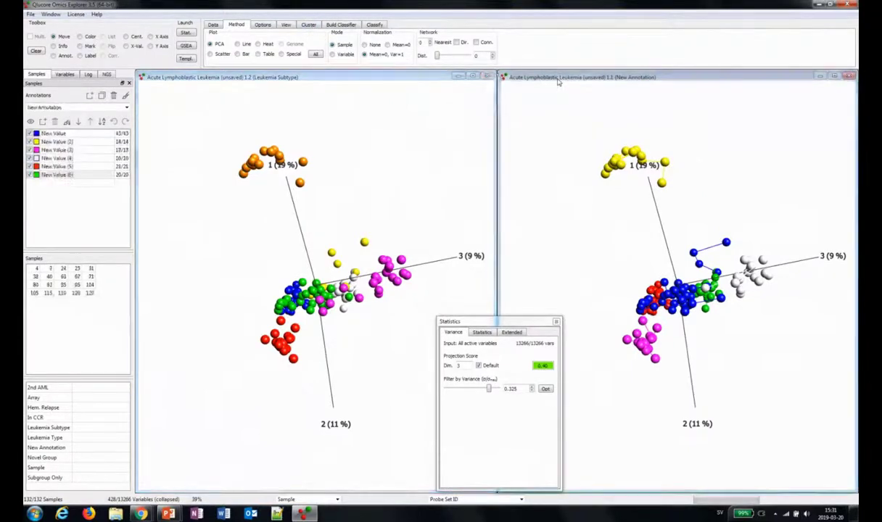
{"action": "left_click", "coordinate": [308, 24]}
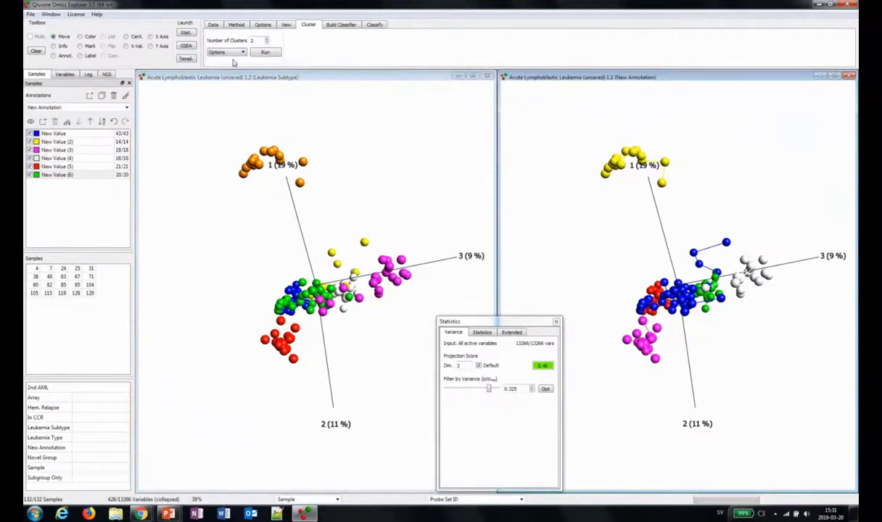
{"action": "double_click", "coordinate": [261, 40]}
{"action": "type", "text": "7"}
{"action": "left_click", "coordinate": [267, 52]}
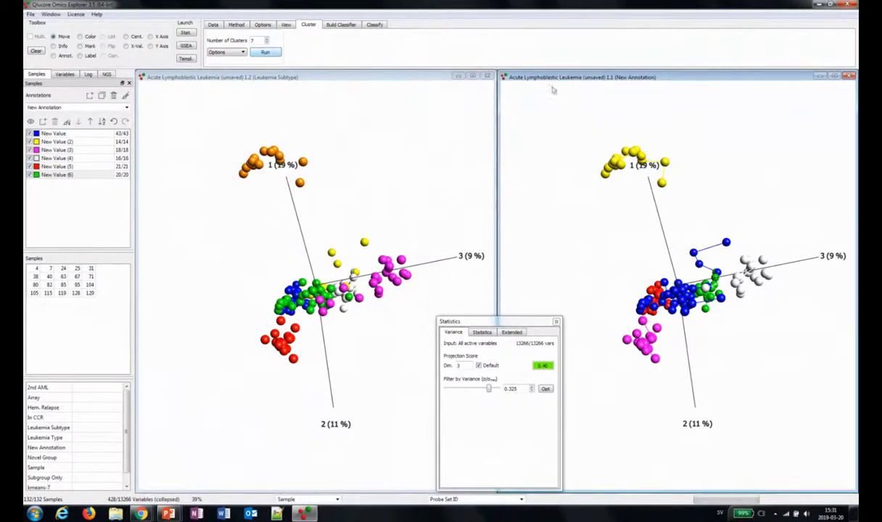
Colour the samples by the kmeans-7 clusters and rotate the plots to inspect them
{"action": "left_click", "coordinate": [120, 107]}
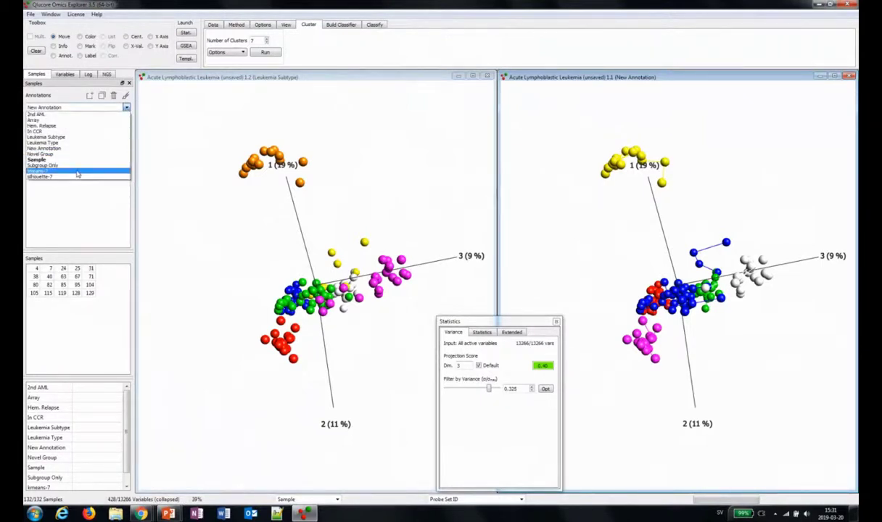
{"action": "left_click", "coordinate": [72, 171]}
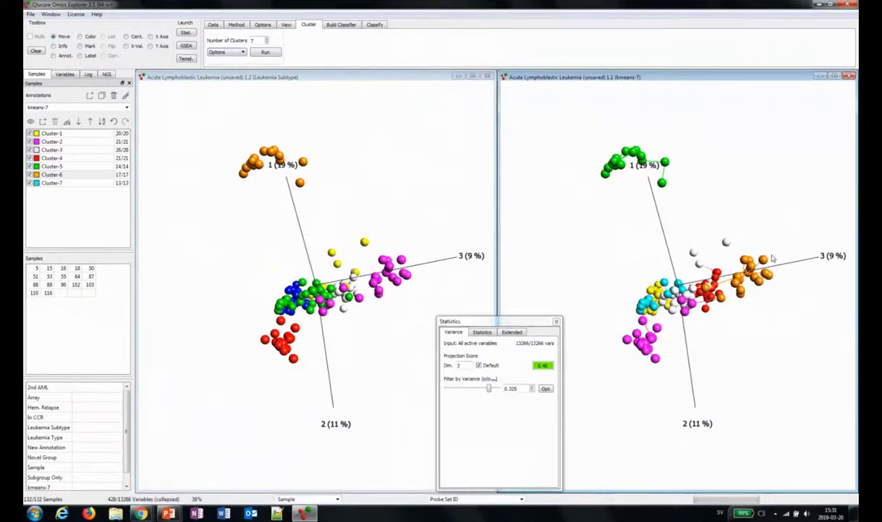
{"action": "left_click_drag", "start_coordinate": [773, 259], "coordinate": [681, 389]}
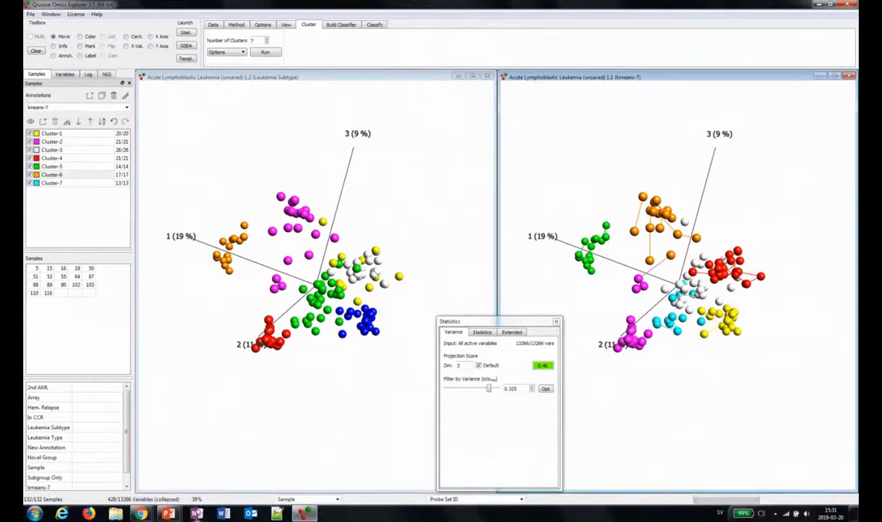
{"action": "mouse_move", "coordinate": [168, 514]}
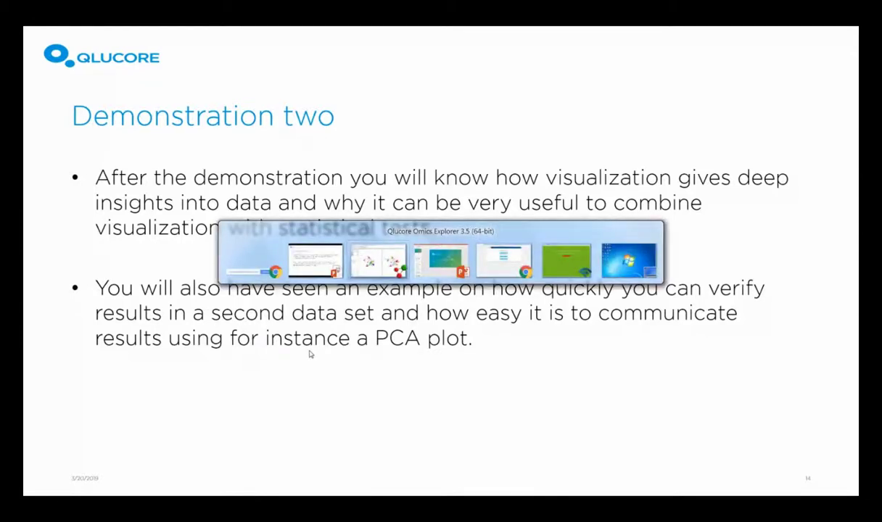
{"action": "key", "text": "alt+Tab"}
{"action": "key", "text": "alt+Tab"}
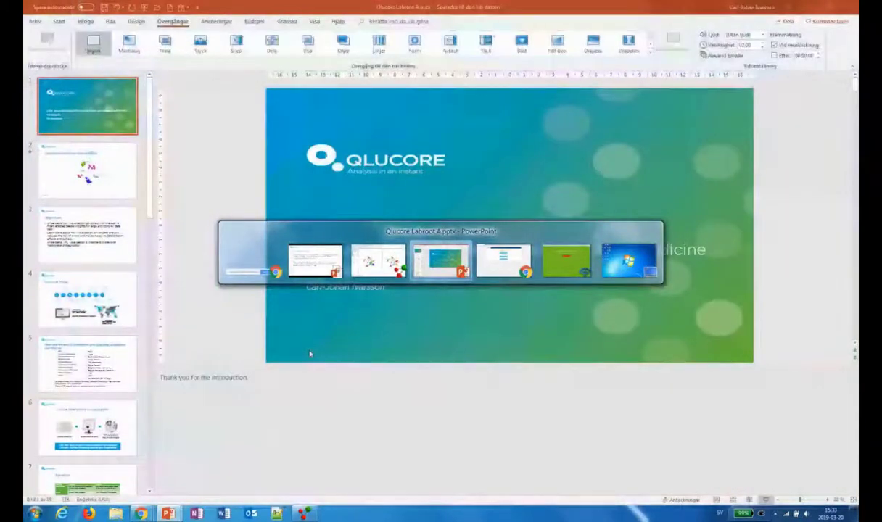
{"action": "key", "text": "alt+Tab"}
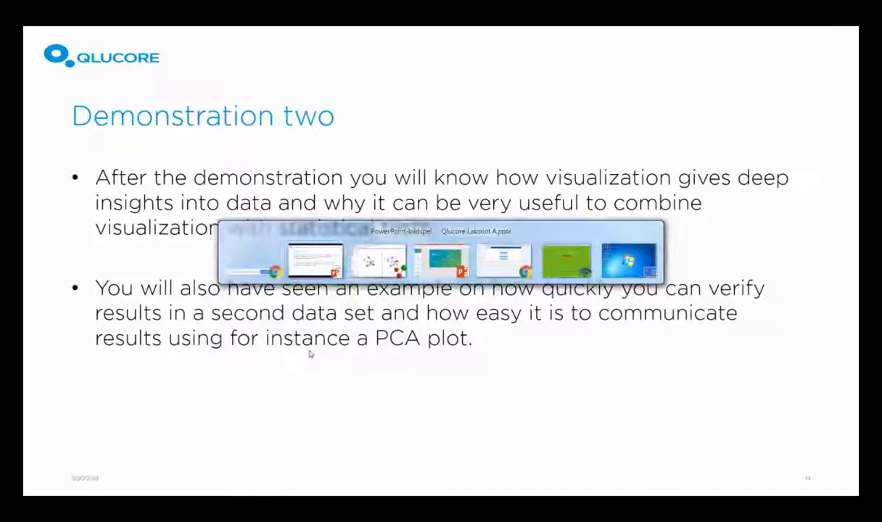
{"action": "key", "text": "alt+Tab"}
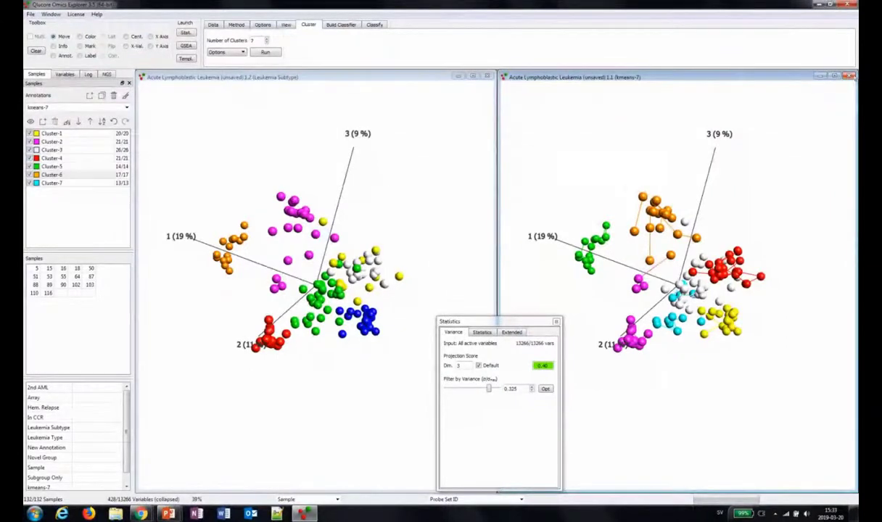
Close the kmeans-7 plot, enlarge the PCA plot, and set the variance filter to 0
{"action": "left_click", "coordinate": [849, 76]}
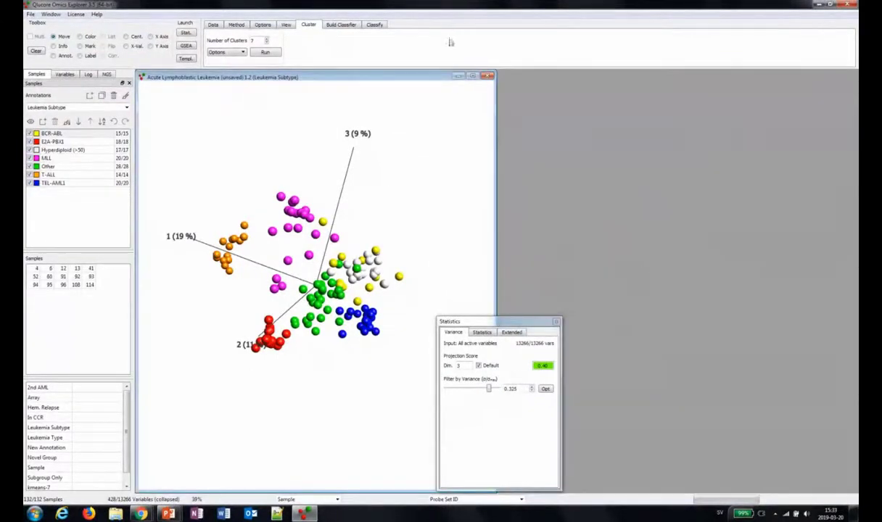
{"action": "left_click", "coordinate": [472, 76]}
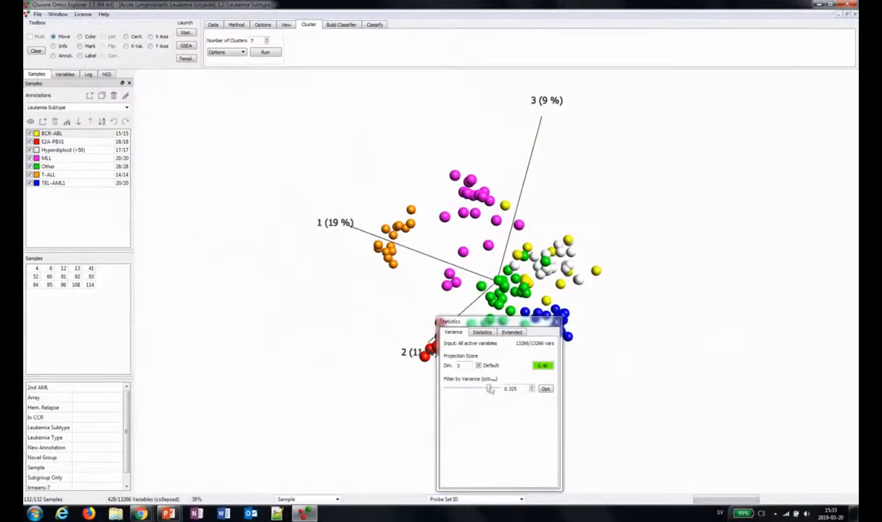
{"action": "left_click_drag", "start_coordinate": [488, 389], "coordinate": [368, 378]}
{"action": "left_click_drag", "start_coordinate": [517, 324], "coordinate": [258, 115]}
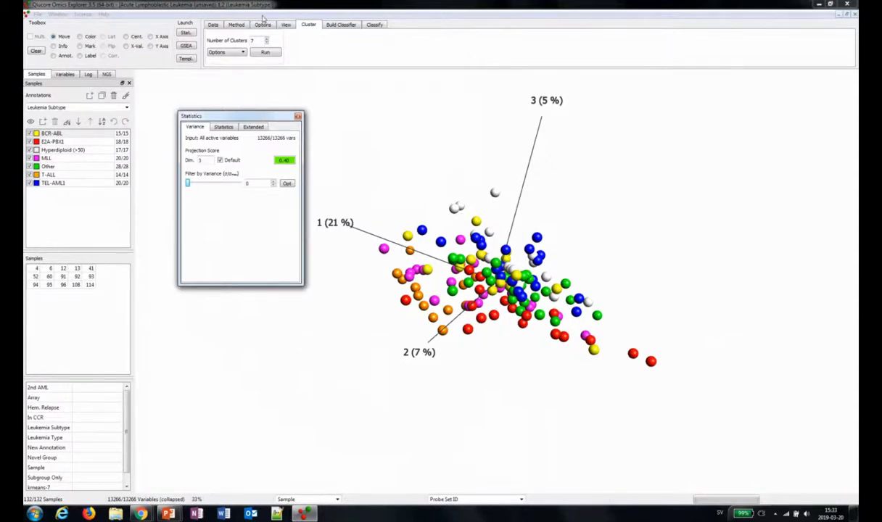
{"action": "left_click", "coordinate": [237, 25]}
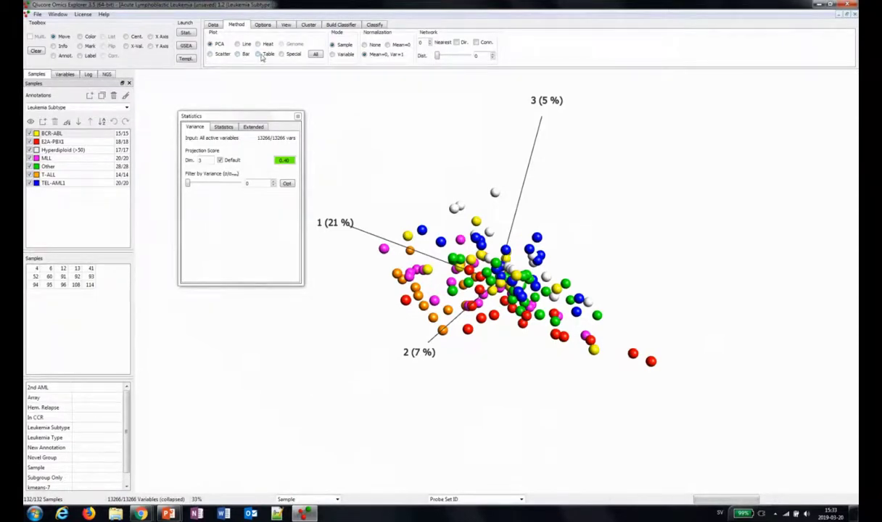
Switch the display to a table and filter it by a Two Group Comparison test
{"action": "left_click", "coordinate": [258, 54]}
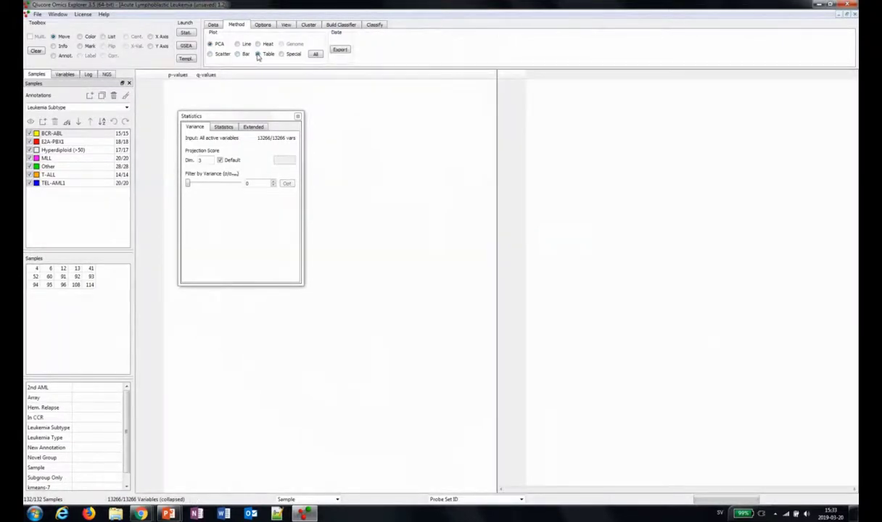
{"action": "left_click_drag", "start_coordinate": [270, 114], "coordinate": [303, 110]}
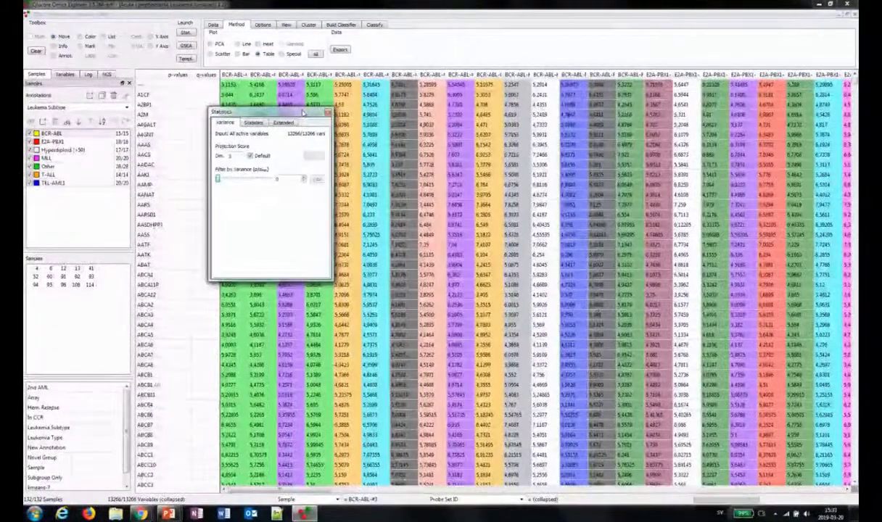
{"action": "left_click", "coordinate": [254, 124]}
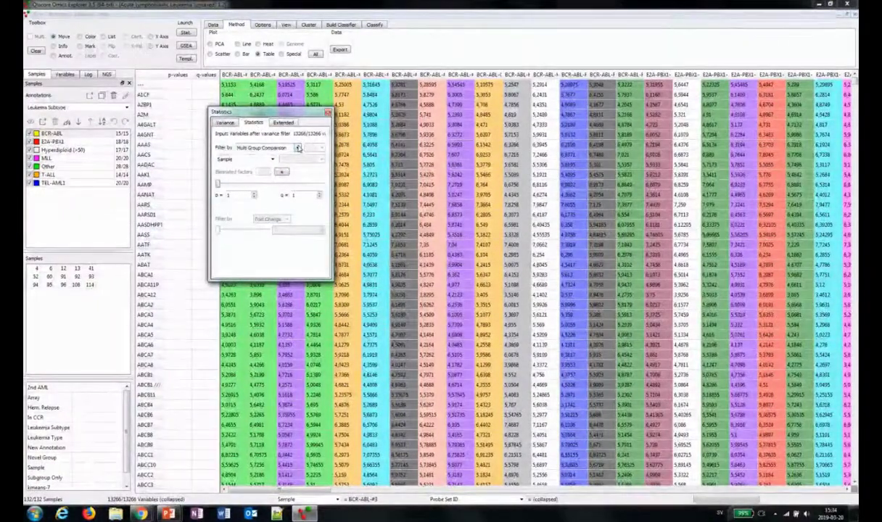
{"action": "left_click", "coordinate": [296, 147]}
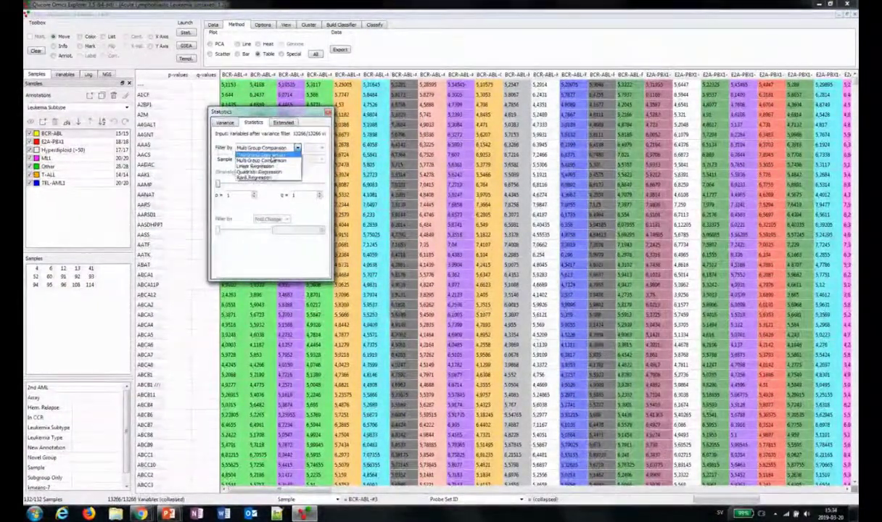
{"action": "left_click", "coordinate": [271, 156]}
Compare Leukemia Subtype TEL-AML1 and tighten the p-value to 8e-12, keeping 101 genes
{"action": "left_click", "coordinate": [272, 159]}
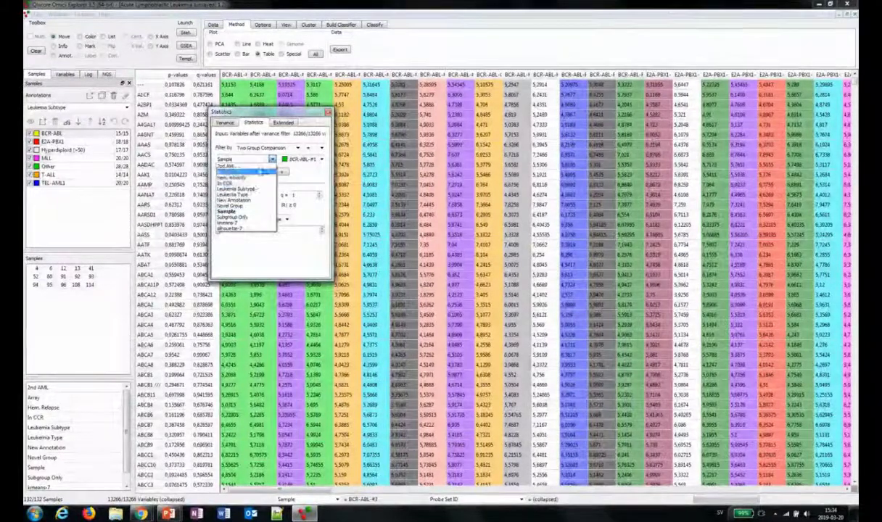
{"action": "left_click", "coordinate": [250, 190]}
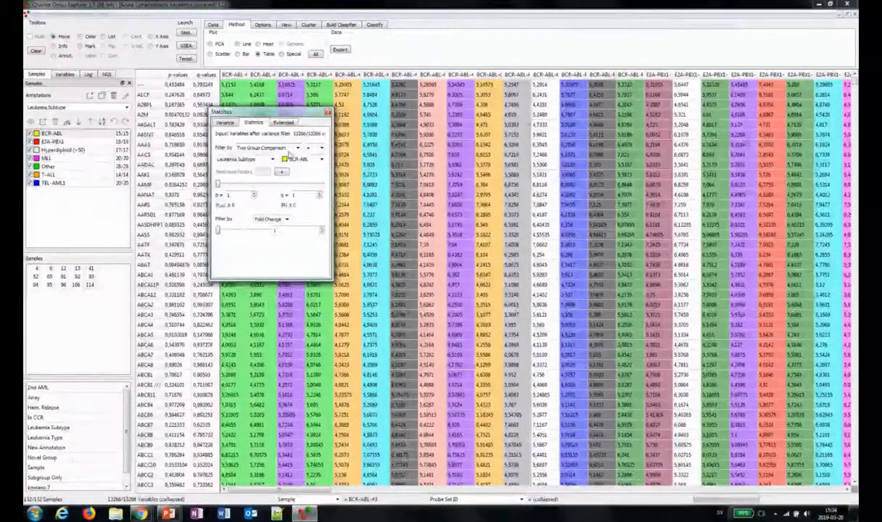
{"action": "left_click", "coordinate": [320, 158]}
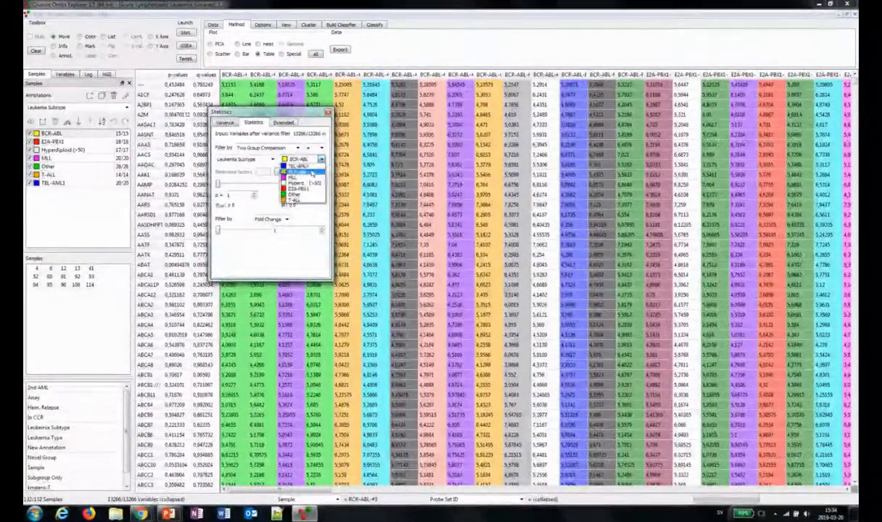
{"action": "left_click", "coordinate": [312, 171]}
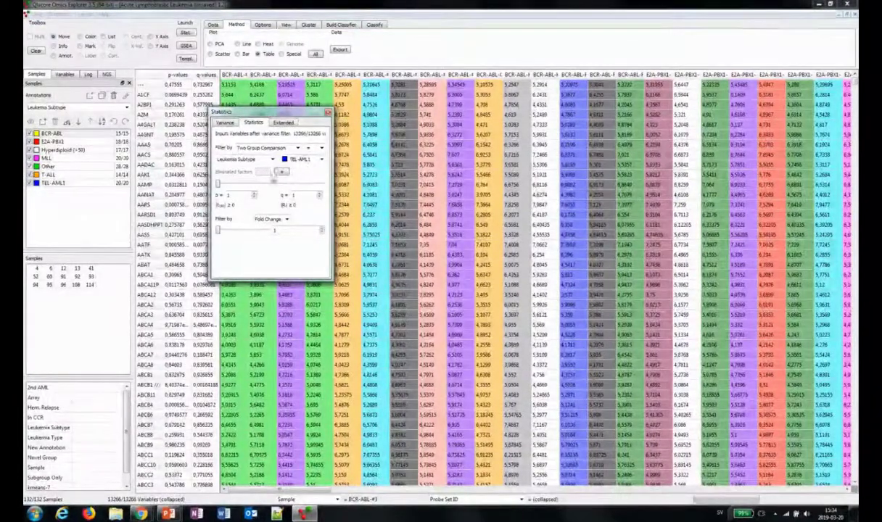
{"action": "left_click_drag", "start_coordinate": [218, 185], "coordinate": [256, 187]}
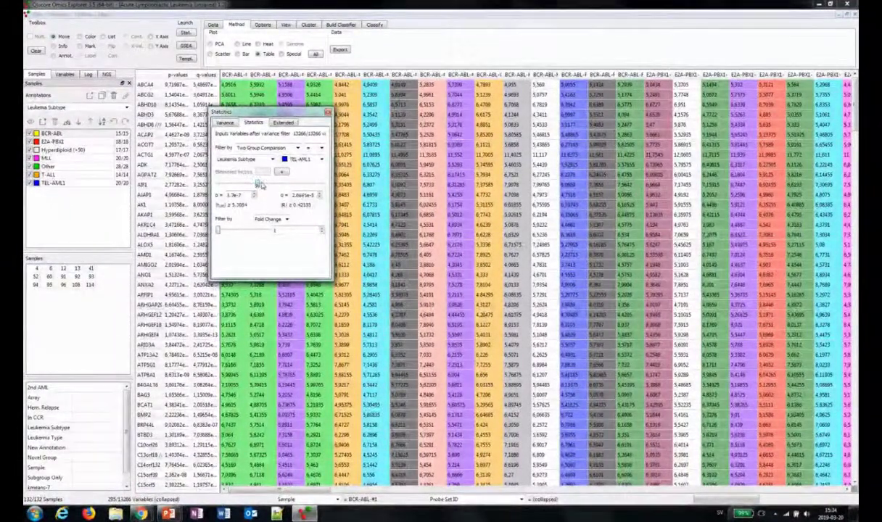
{"action": "left_click_drag", "start_coordinate": [262, 187], "coordinate": [275, 189]}
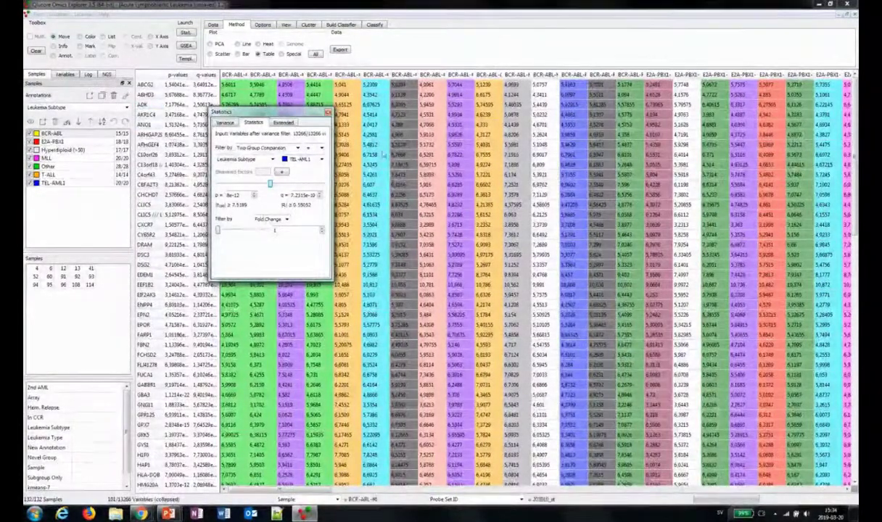
Create a new variable list from the 101 filtered genes and name it 'Result'
{"action": "left_click", "coordinate": [66, 74]}
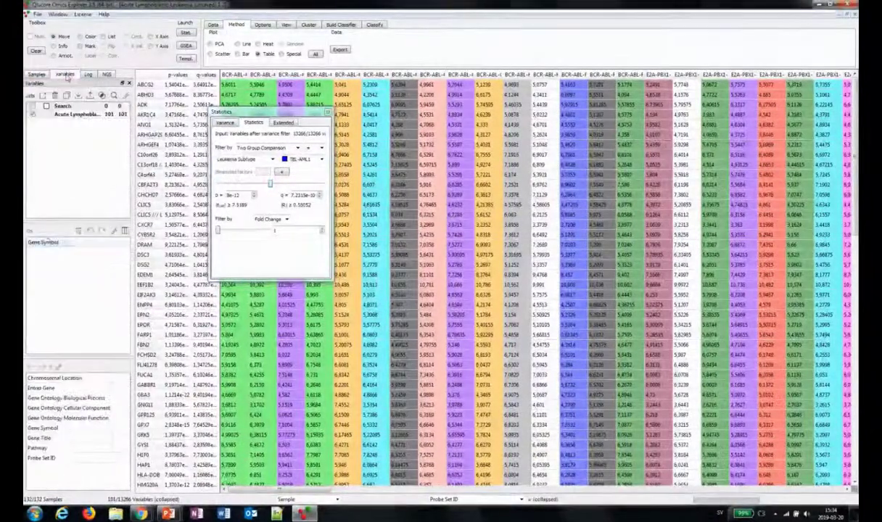
{"action": "left_click", "coordinate": [78, 116]}
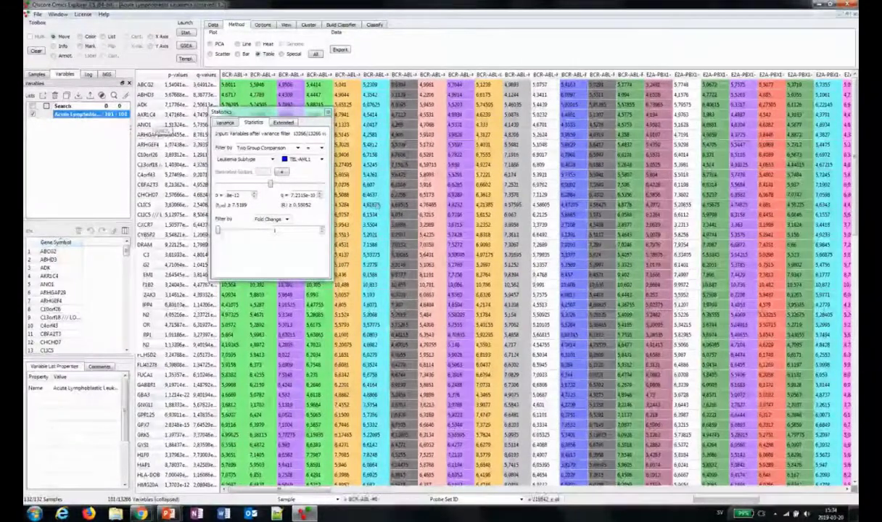
{"action": "mouse_move", "coordinate": [256, 187]}
{"action": "left_mouse_down"}
{"action": "mouse_move", "coordinate": [244, 185]}
{"action": "mouse_move", "coordinate": [299, 186]}
{"action": "mouse_move", "coordinate": [265, 185]}
{"action": "left_mouse_up"}
{"action": "left_click", "coordinate": [65, 96]}
{"action": "double_click", "coordinate": [75, 124]}
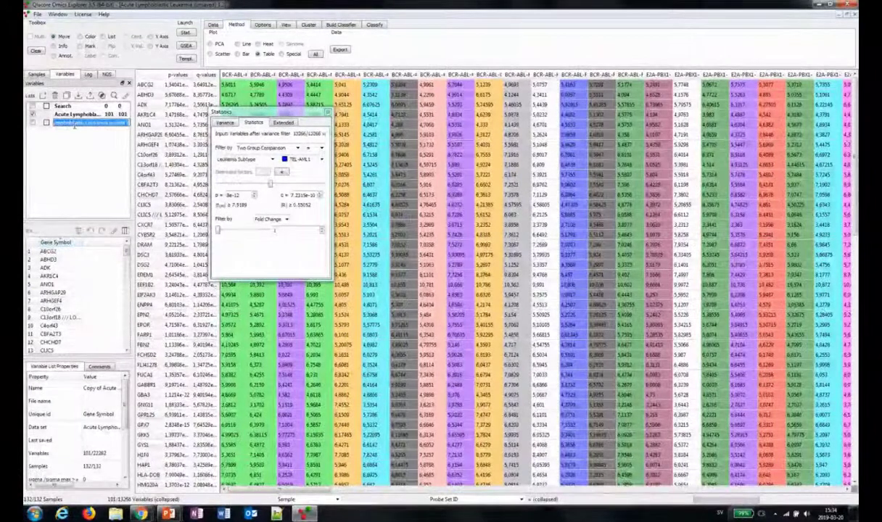
{"action": "type", "text": "Fesult"}
{"action": "key", "text": "Return"}
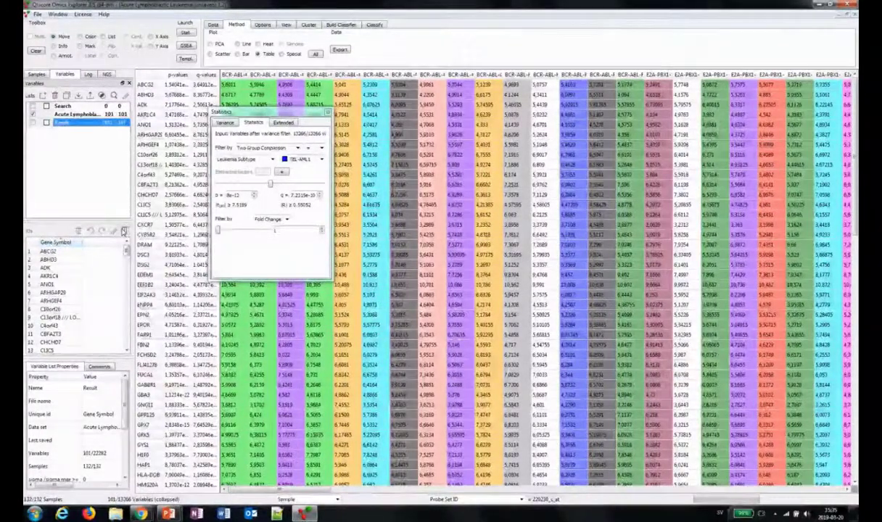
Add a p-value column beside the gene symbols in the Result list
{"action": "left_click", "coordinate": [124, 230]}
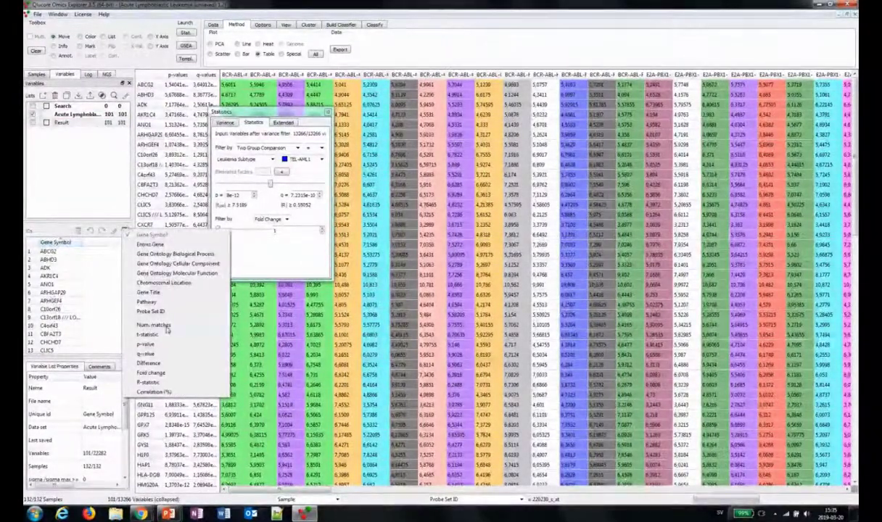
{"action": "left_click", "coordinate": [146, 344]}
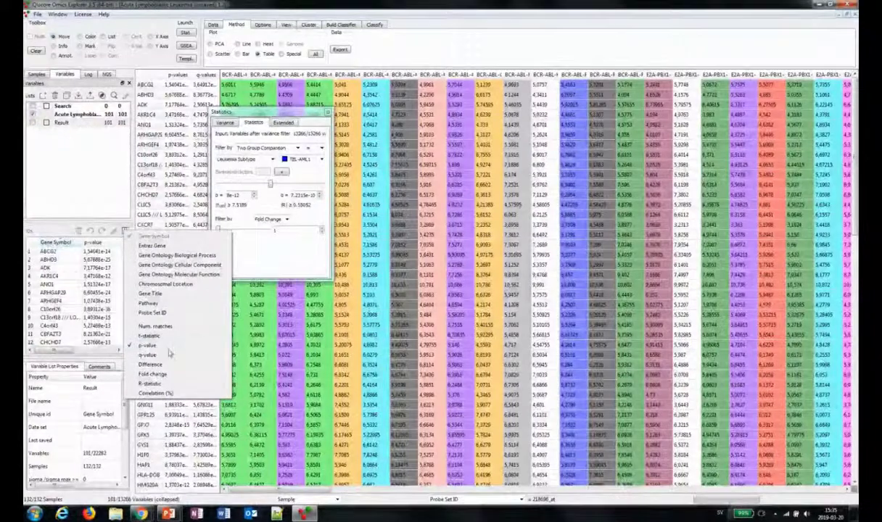
{"action": "left_click", "coordinate": [163, 341]}
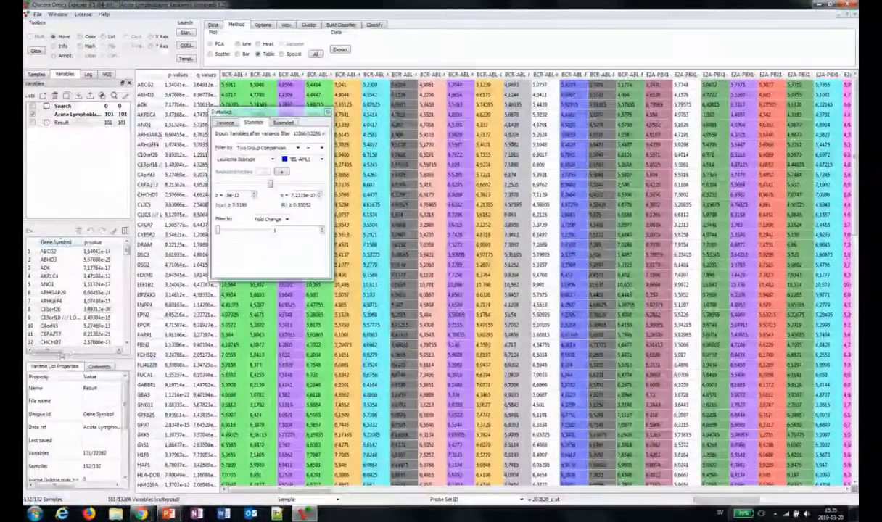
{"action": "mouse_move", "coordinate": [87, 353]}
{"action": "left_mouse_down"}
{"action": "mouse_move", "coordinate": [112, 354]}
{"action": "mouse_move", "coordinate": [33, 352]}
{"action": "left_mouse_up"}
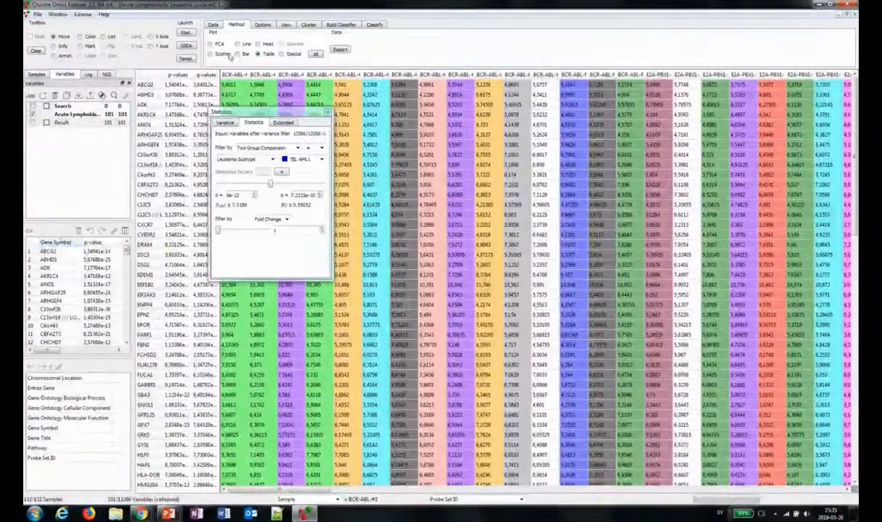
Show the genes as a heatmap ordered by hierarchical clustering with Size set to Auto
{"action": "left_click", "coordinate": [258, 45]}
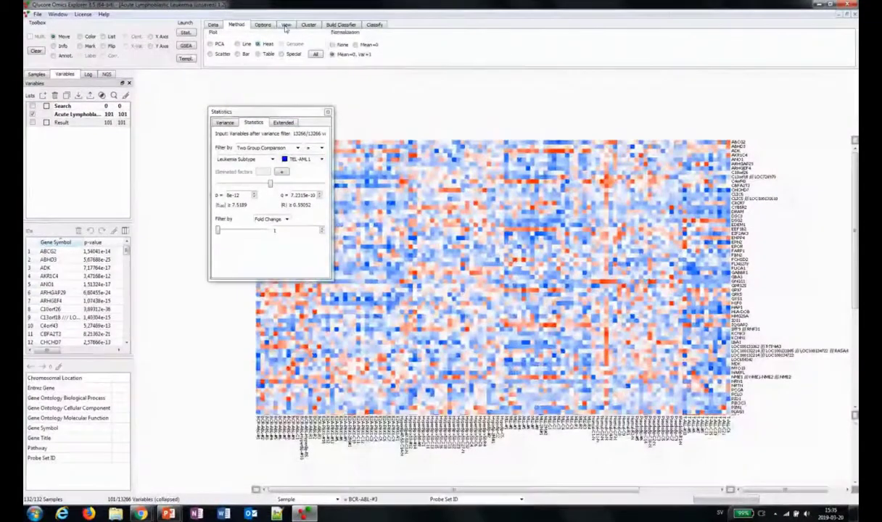
{"action": "left_click", "coordinate": [285, 25]}
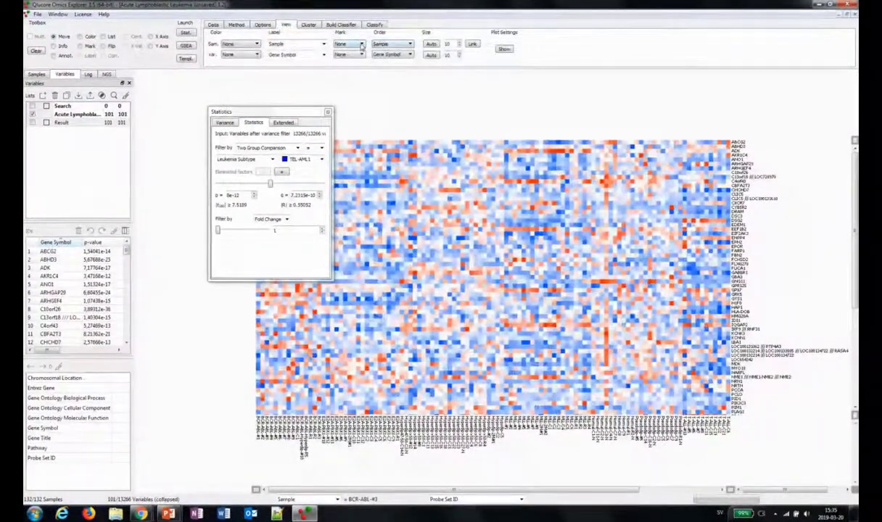
{"action": "left_click", "coordinate": [383, 45]}
{"action": "left_click", "coordinate": [322, 97]}
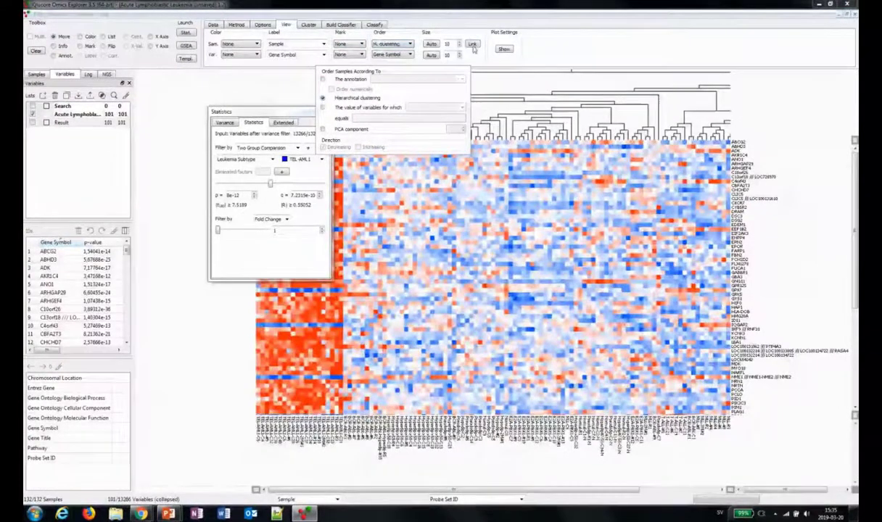
{"action": "left_click", "coordinate": [432, 44]}
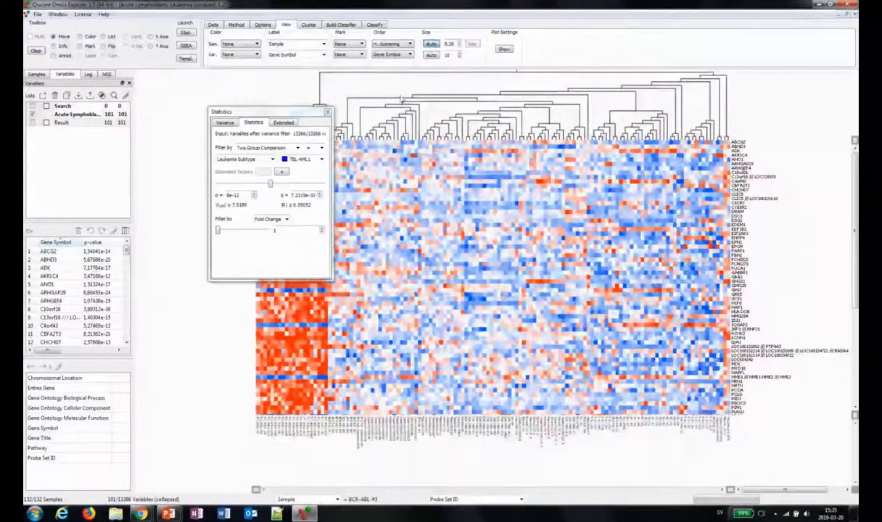
Colour the heatmap samples by the Leukemia Subtype annotation
{"action": "left_click", "coordinate": [240, 44]}
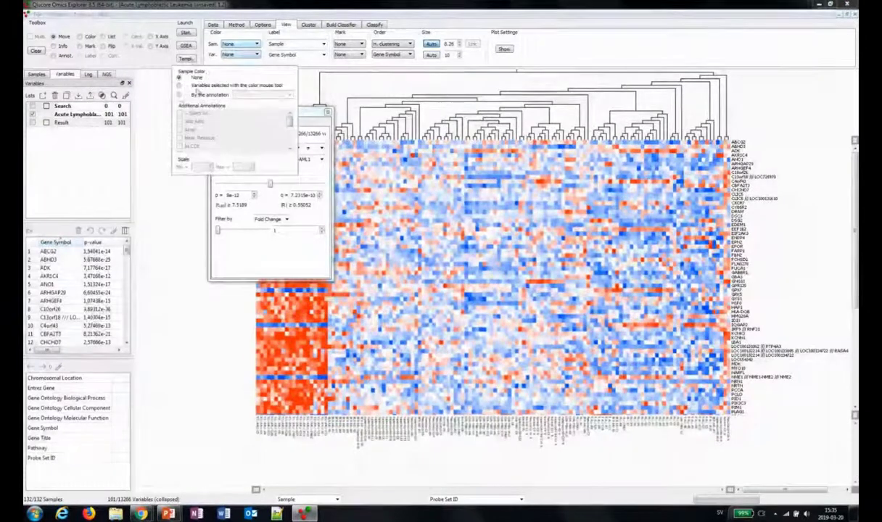
{"action": "left_click", "coordinate": [179, 95]}
{"action": "left_click", "coordinate": [290, 95]}
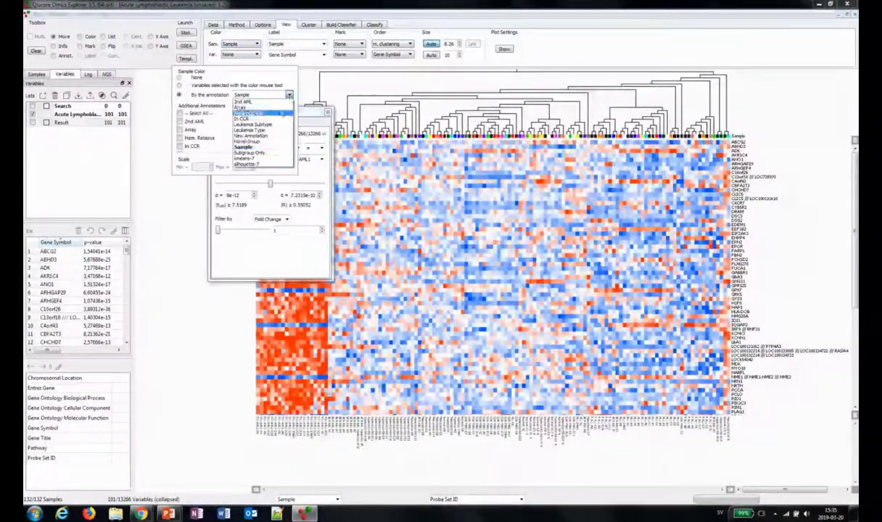
{"action": "left_click", "coordinate": [264, 123]}
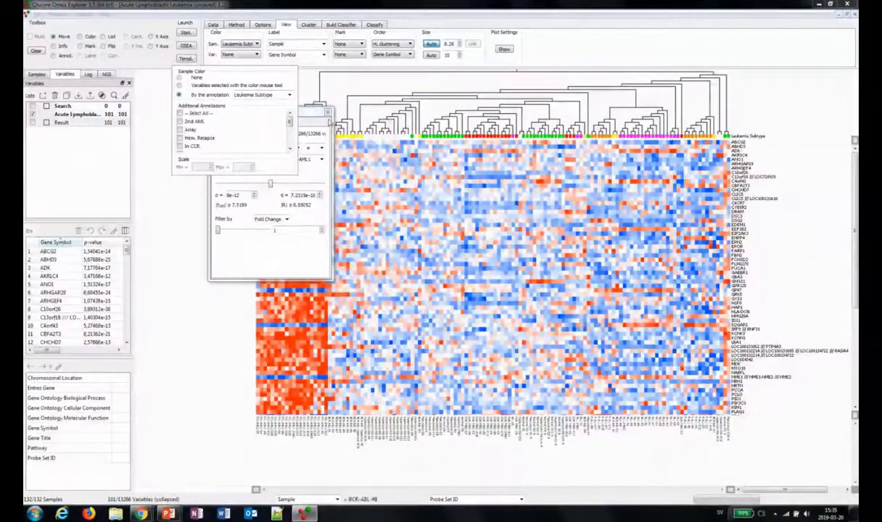
{"action": "left_click_drag", "start_coordinate": [311, 114], "coordinate": [570, 206]}
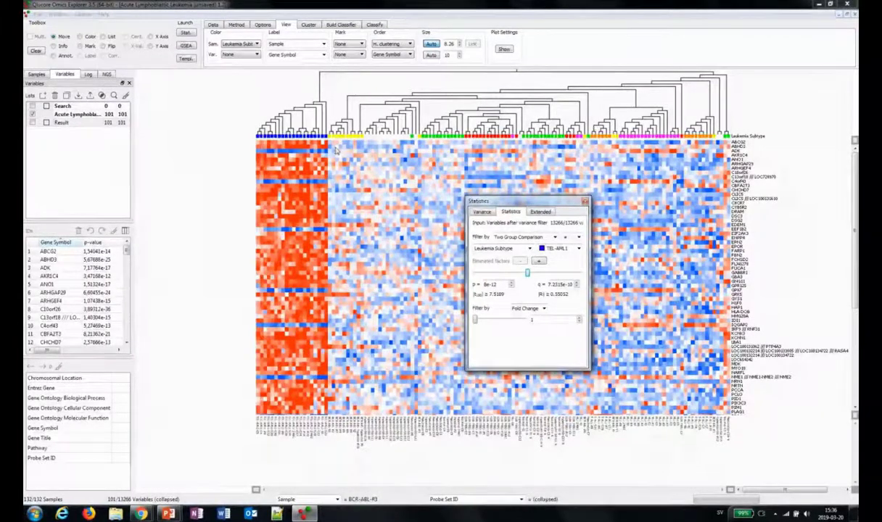
Loosen the p-value cutoff to 108 TEL-AML1 genes and view them as the clustered heatmap
{"action": "left_click", "coordinate": [496, 275]}
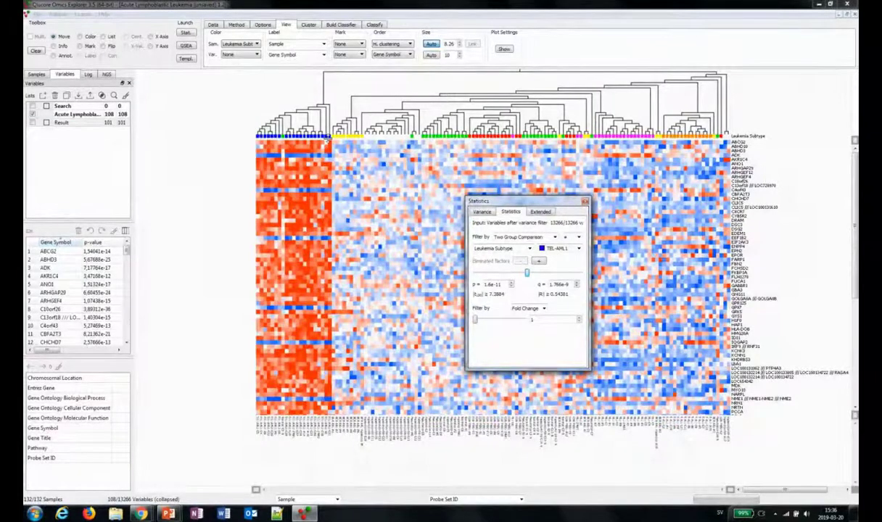
{"action": "left_click", "coordinate": [237, 26]}
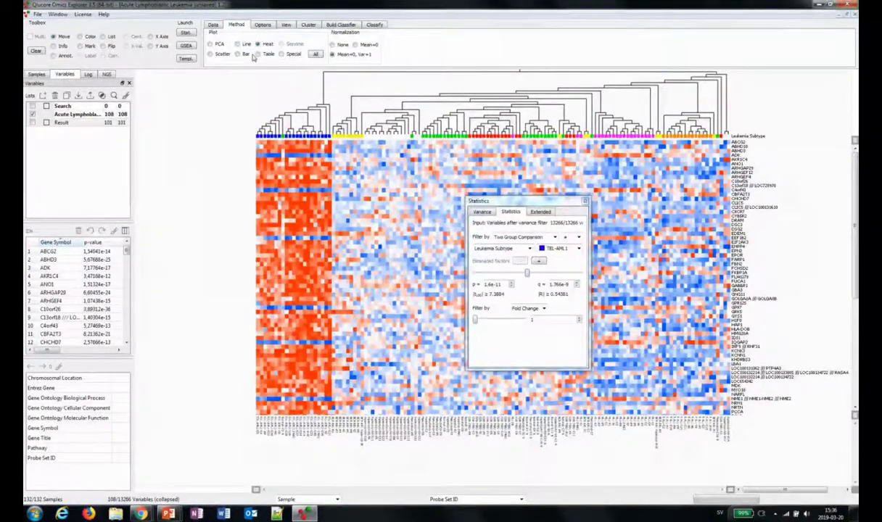
{"action": "left_click", "coordinate": [259, 55]}
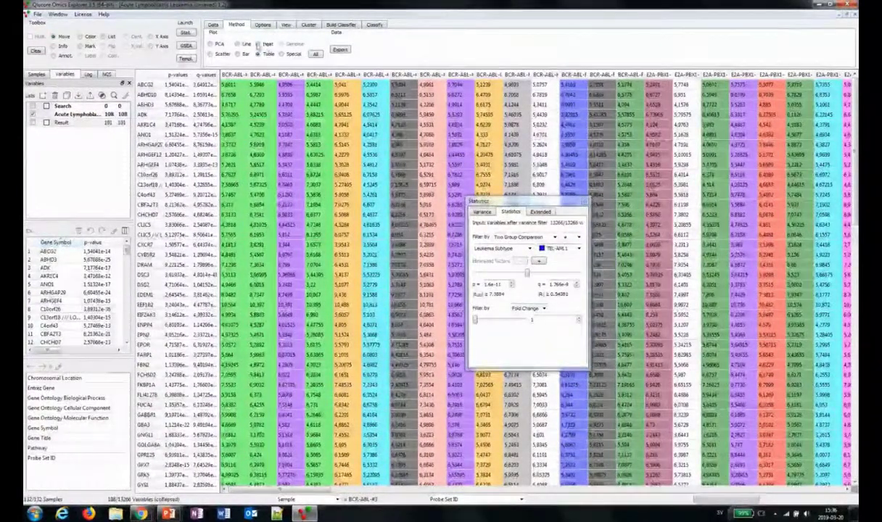
{"action": "left_click", "coordinate": [259, 44]}
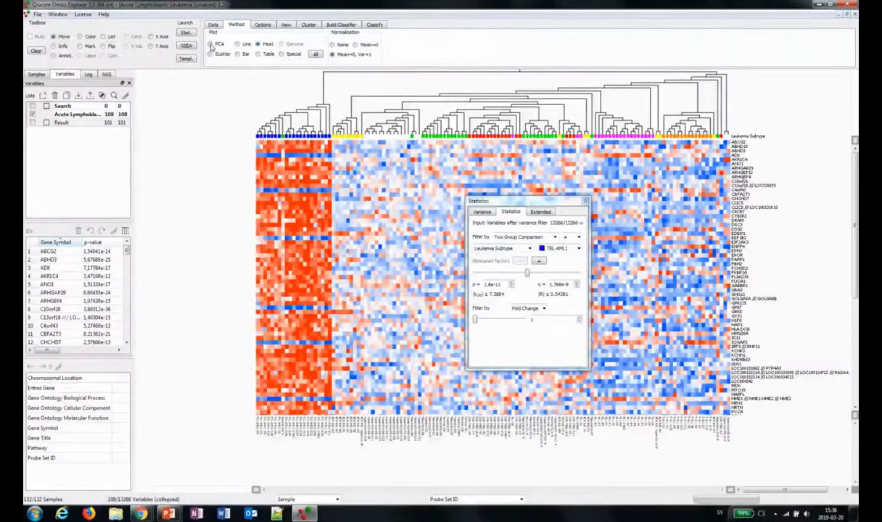
Show the 3-D PCA plot and label the lone green outlier sample
{"action": "left_click", "coordinate": [210, 45]}
{"action": "left_click_drag", "start_coordinate": [553, 201], "coordinate": [368, 201]}
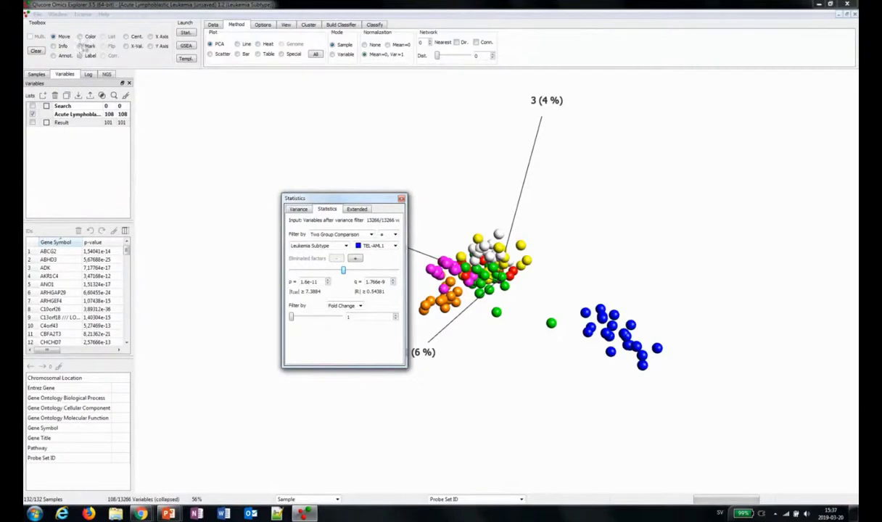
{"action": "left_click", "coordinate": [79, 57]}
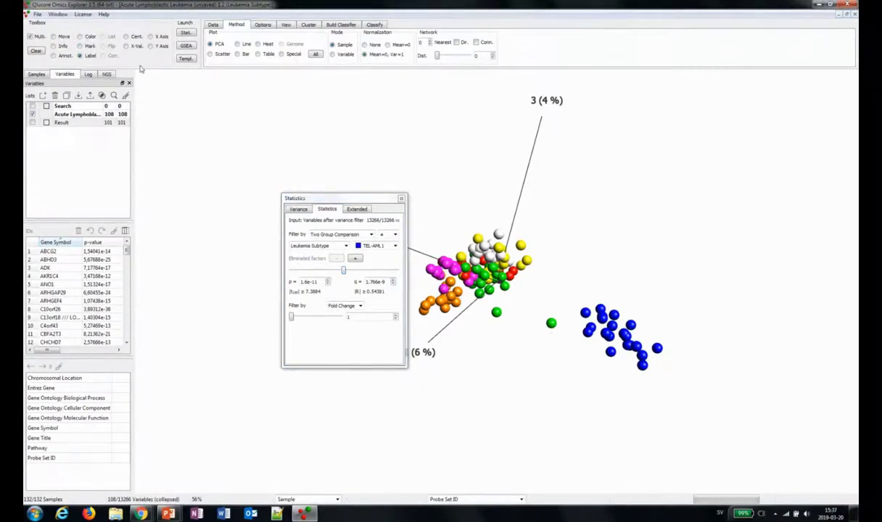
{"action": "left_click", "coordinate": [552, 324]}
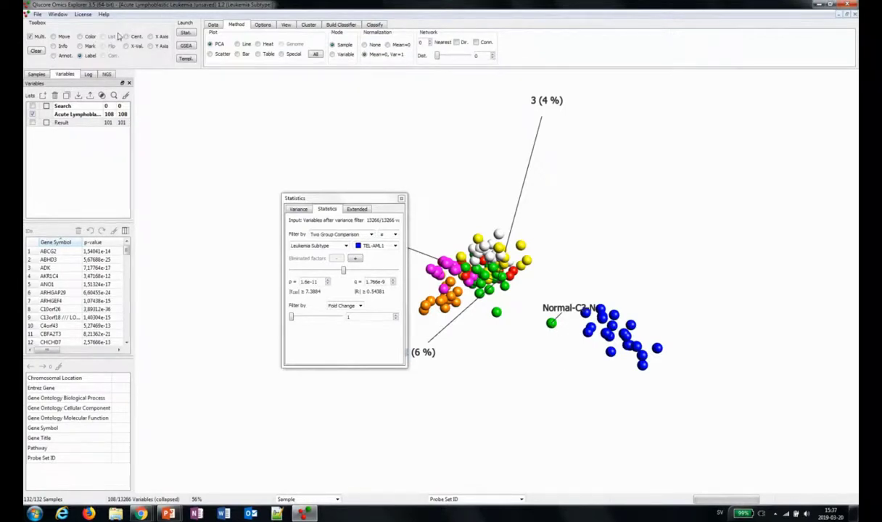
Rotate the PCA plot flatter and set the display to a t-SNE scatter
{"action": "left_click", "coordinate": [54, 37]}
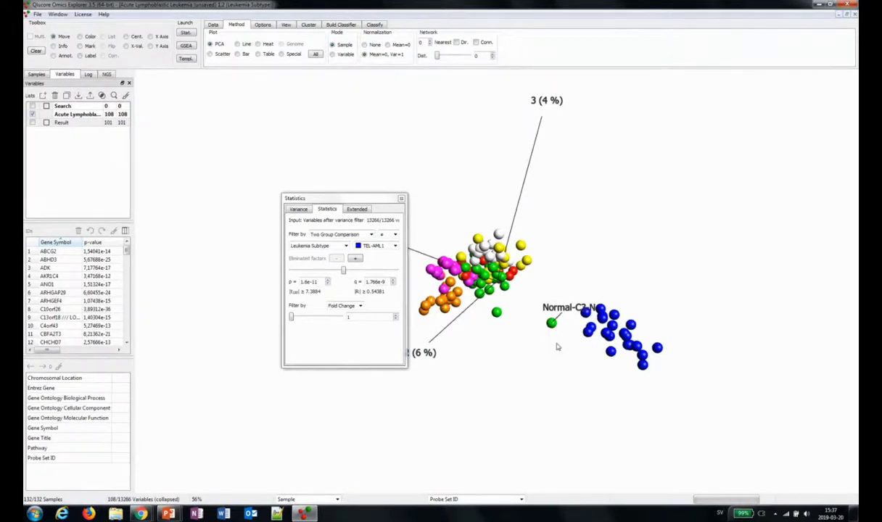
{"action": "left_click_drag", "start_coordinate": [557, 346], "coordinate": [580, 255]}
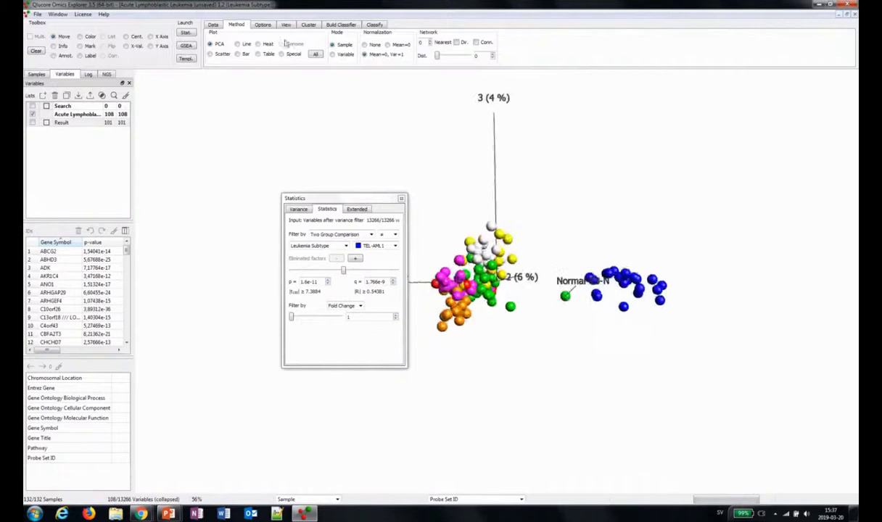
{"action": "left_click", "coordinate": [225, 56]}
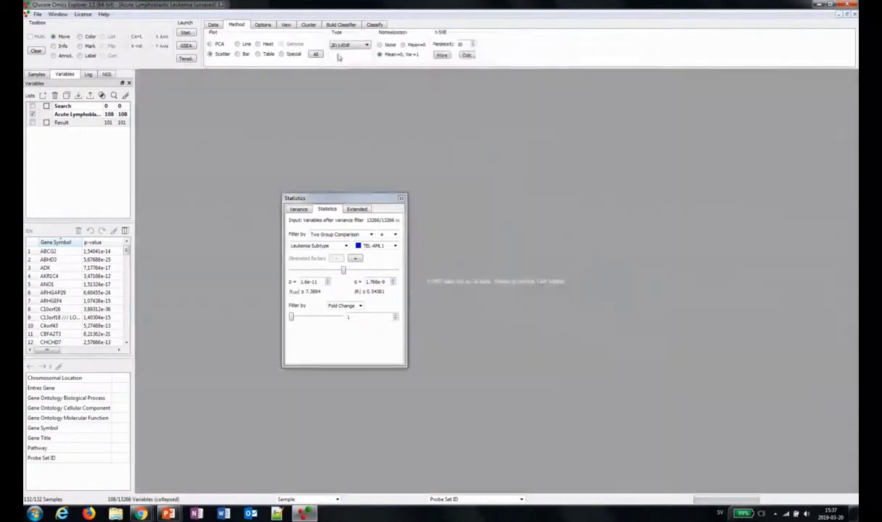
Calculate the t-SNE plot coloured by Leukemia Subtype, then return to the 3-D PCA view
{"action": "left_click", "coordinate": [467, 56]}
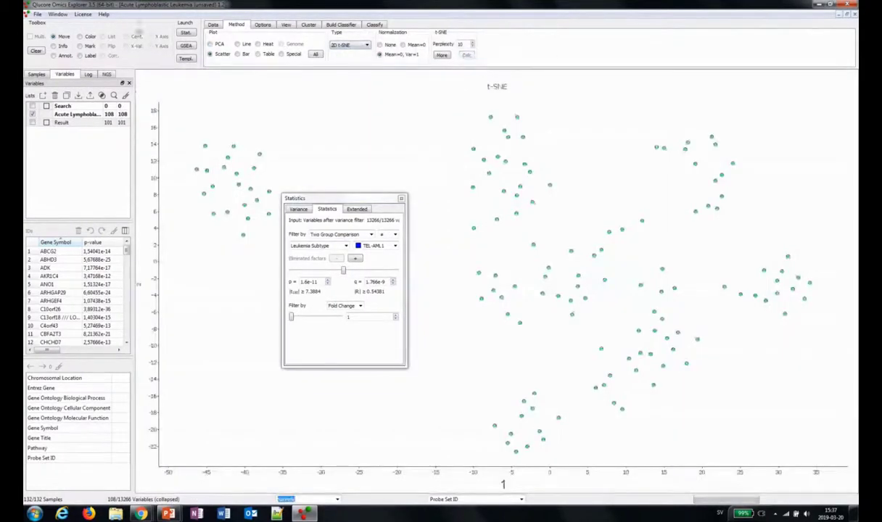
{"action": "left_click", "coordinate": [37, 73]}
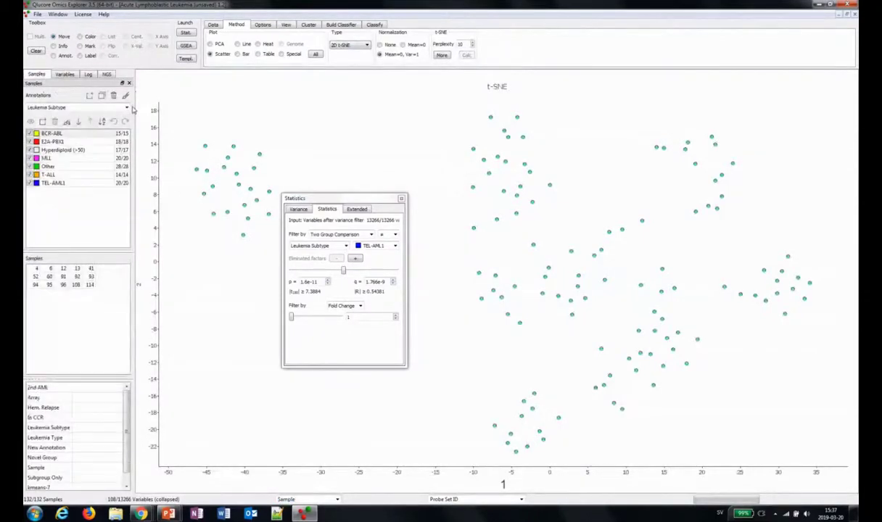
{"action": "left_click", "coordinate": [116, 92]}
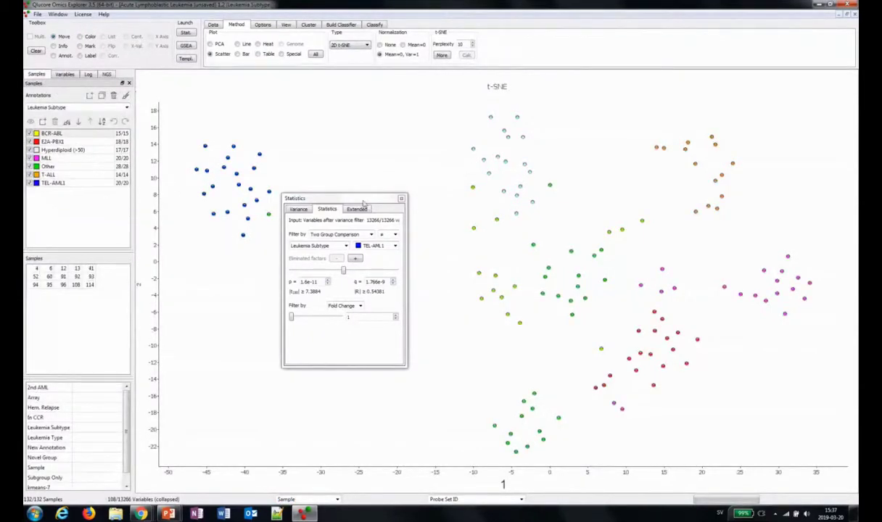
{"action": "left_click_drag", "start_coordinate": [365, 201], "coordinate": [544, 195]}
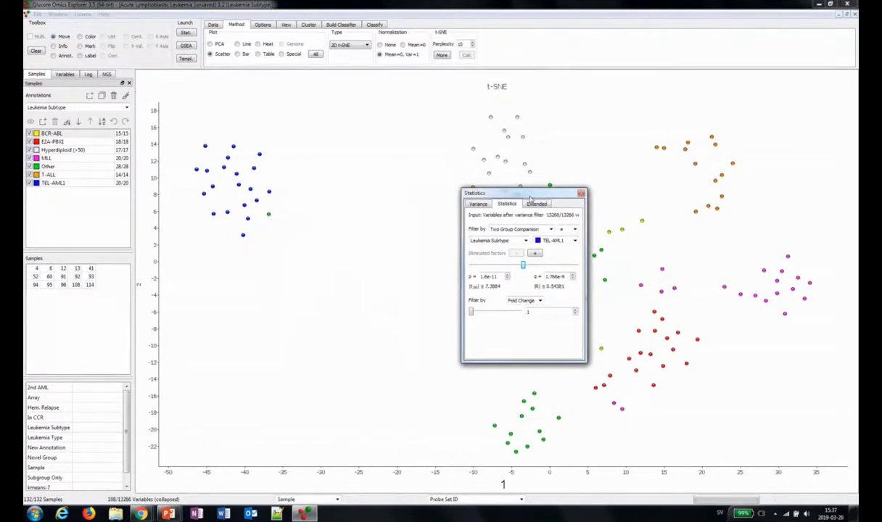
{"action": "left_click_drag", "start_coordinate": [530, 200], "coordinate": [427, 176]}
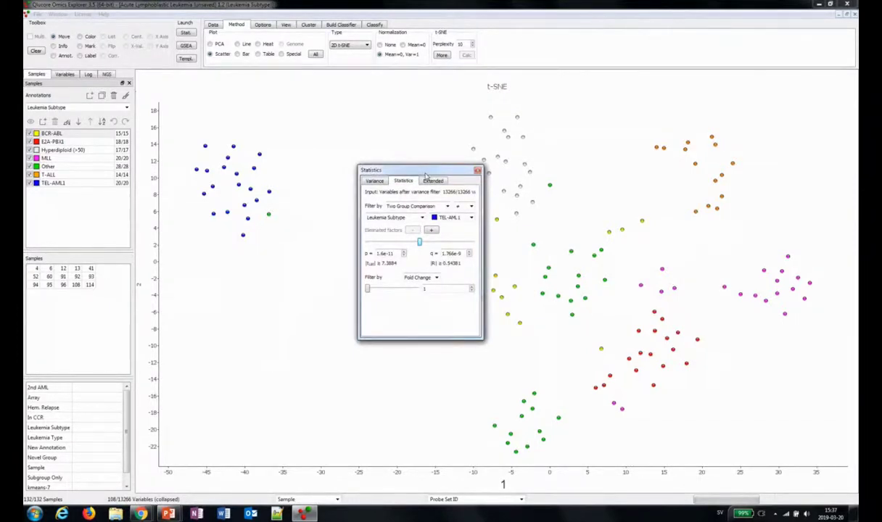
{"action": "left_click", "coordinate": [211, 44]}
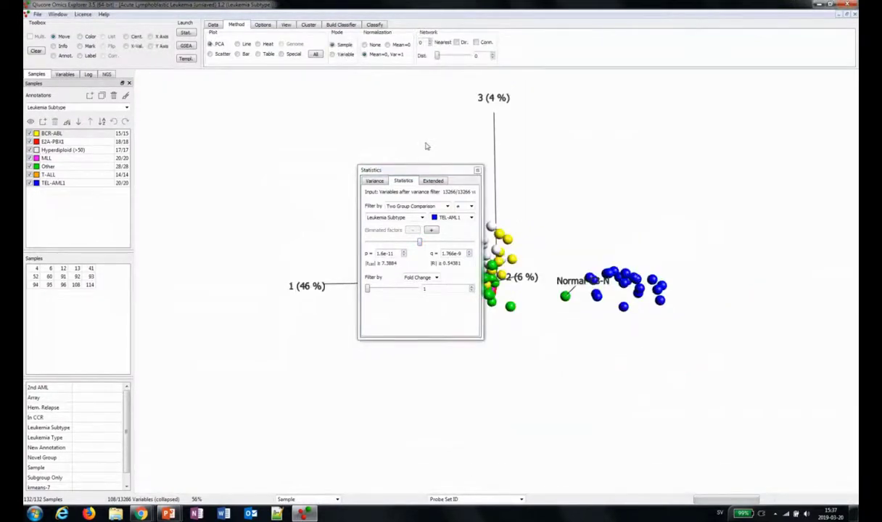
Show the variable lists and move the statistics panel off the pink and orange samples
{"action": "left_click", "coordinate": [67, 75]}
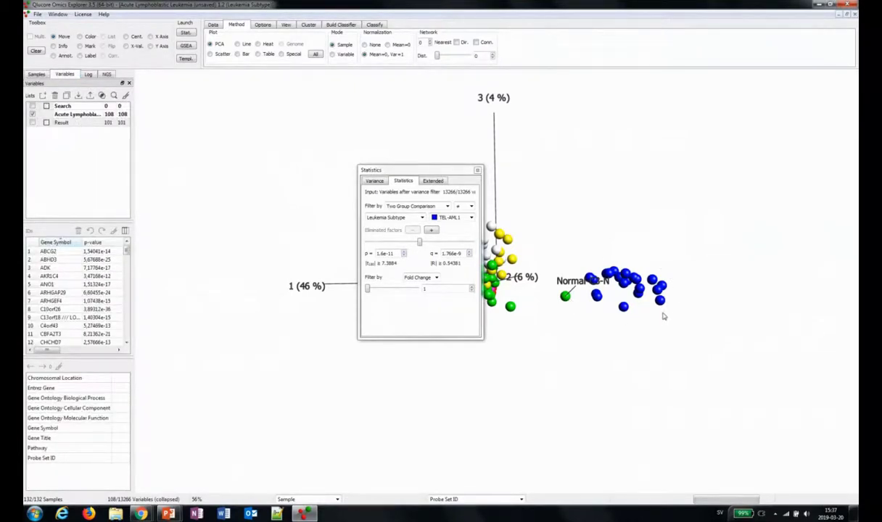
{"action": "left_click", "coordinate": [455, 172]}
{"action": "left_click_drag", "start_coordinate": [455, 172], "coordinate": [702, 204]}
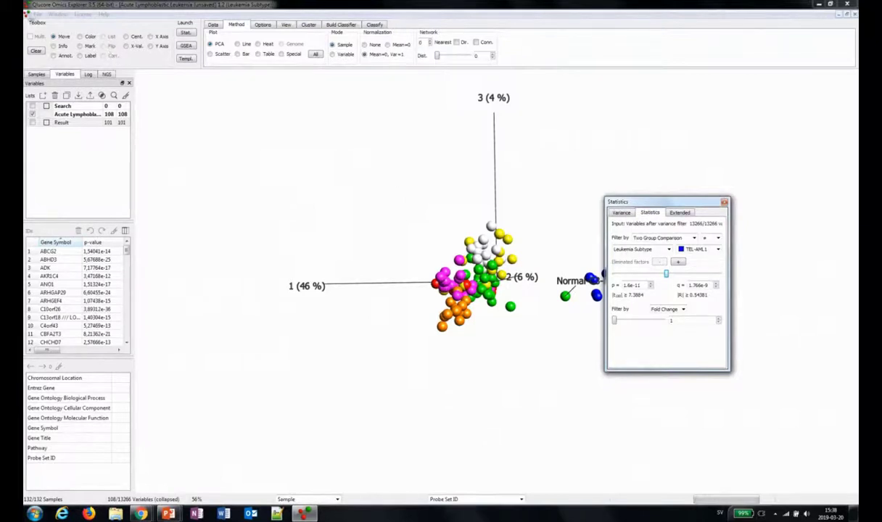
{"action": "left_click", "coordinate": [29, 15]}
Download GEO series GSE13425 and accept its variable annotations for import
{"action": "left_click", "coordinate": [35, 13]}
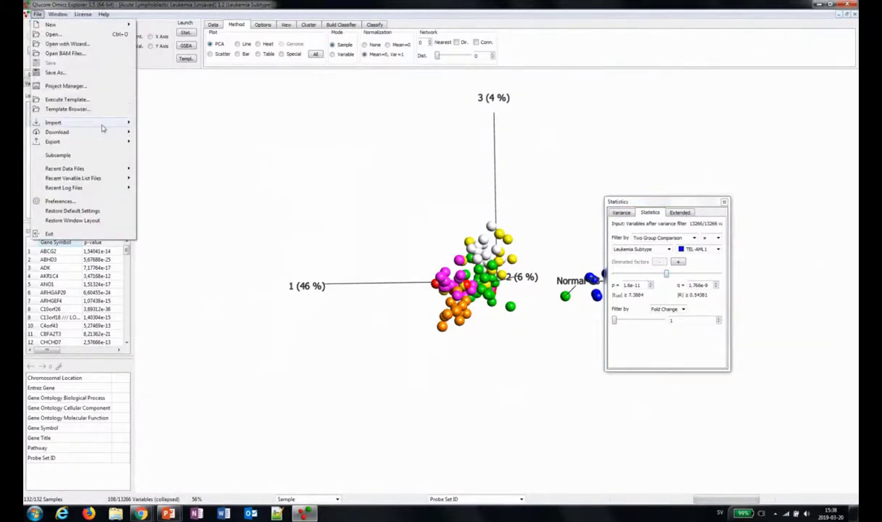
{"action": "mouse_move", "coordinate": [102, 125]}
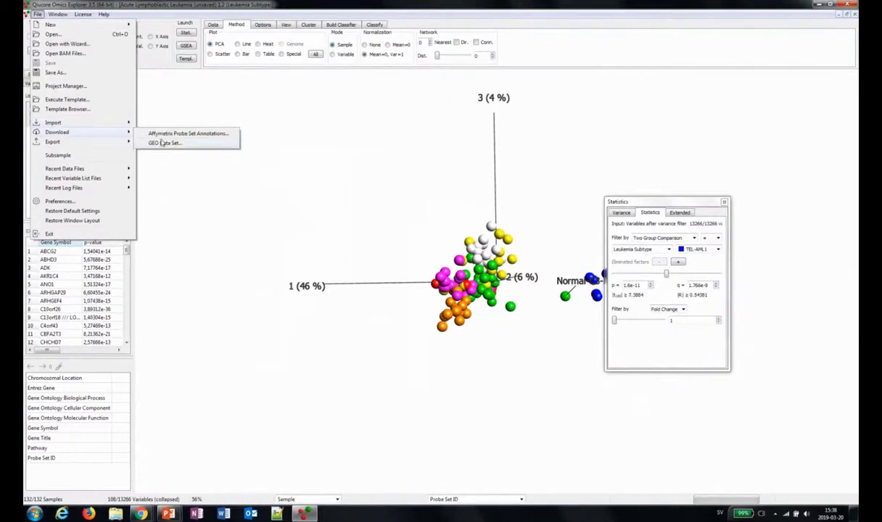
{"action": "left_click", "coordinate": [161, 143]}
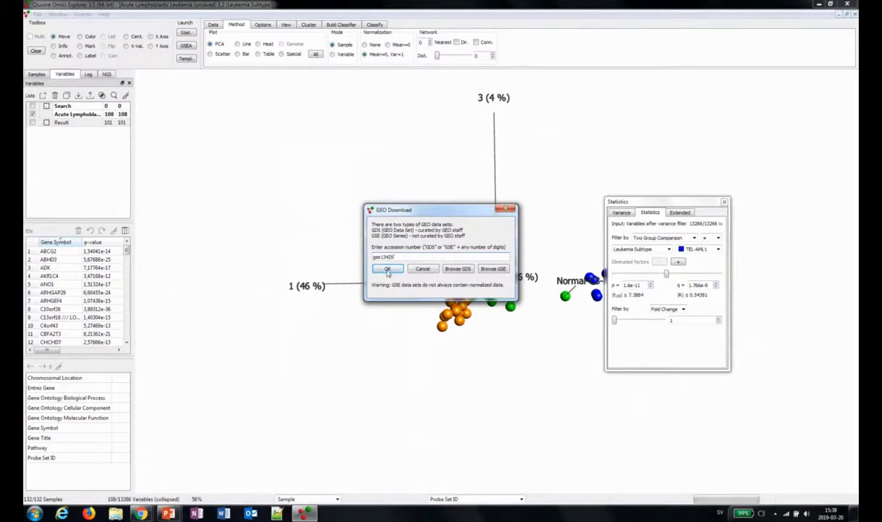
{"action": "left_click", "coordinate": [387, 269]}
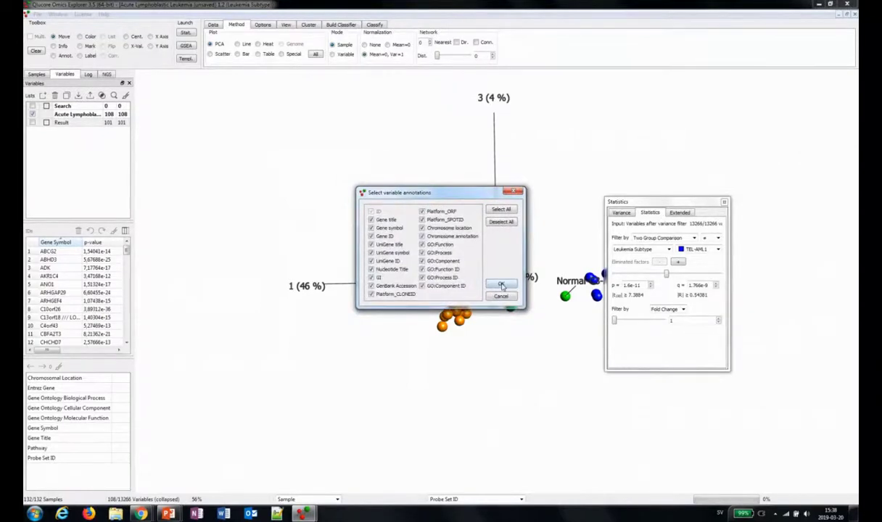
{"action": "left_click", "coordinate": [501, 287]}
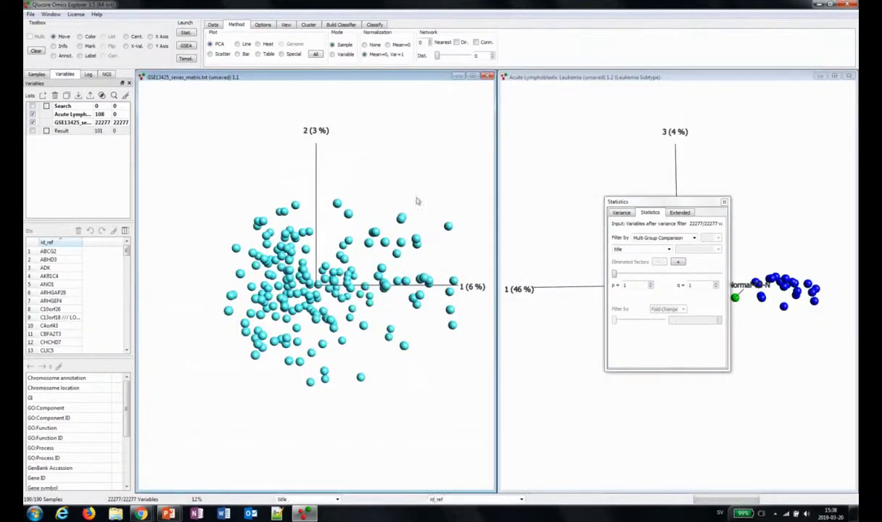
Identify the GSE13425 variables by Gene symbol and collapse duplicate genes by median
{"action": "left_click_drag", "start_coordinate": [417, 201], "coordinate": [261, 98]}
{"action": "left_click_drag", "start_coordinate": [433, 242], "coordinate": [376, 138]}
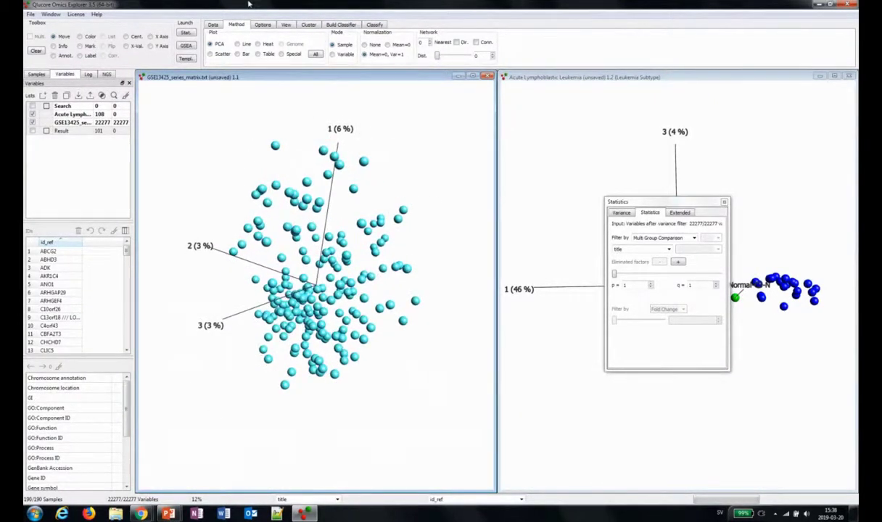
{"action": "left_click", "coordinate": [215, 26]}
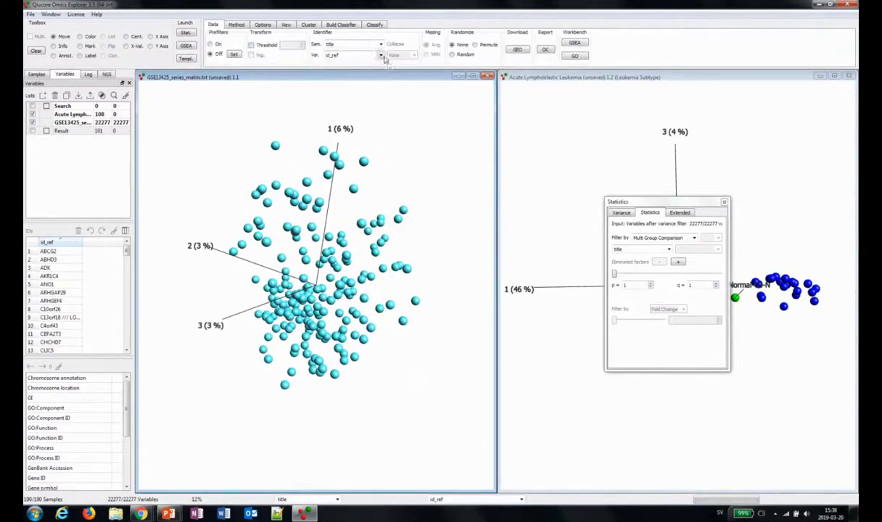
{"action": "left_click", "coordinate": [371, 55]}
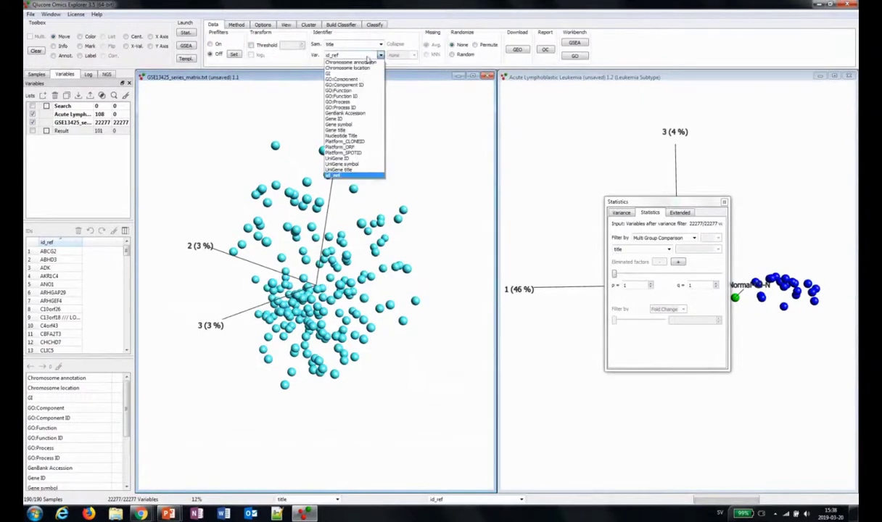
{"action": "left_click", "coordinate": [341, 124]}
{"action": "left_click", "coordinate": [415, 57]}
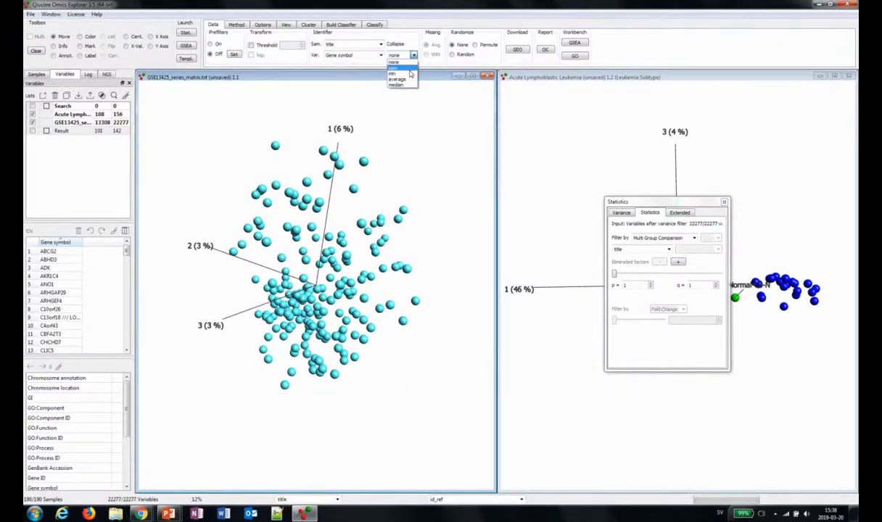
{"action": "left_click", "coordinate": [404, 87]}
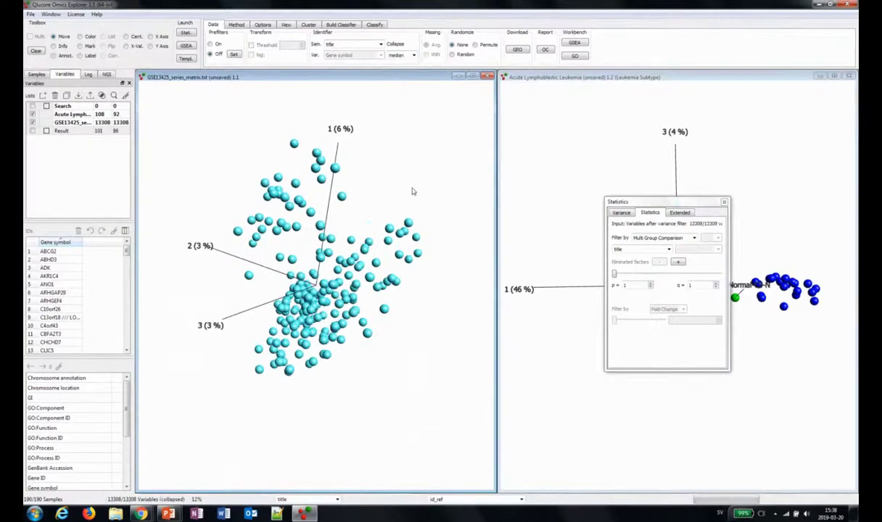
Restrict the data to the 86-gene Result list so the samples split into two clusters
{"action": "left_click_drag", "start_coordinate": [414, 190], "coordinate": [249, 235]}
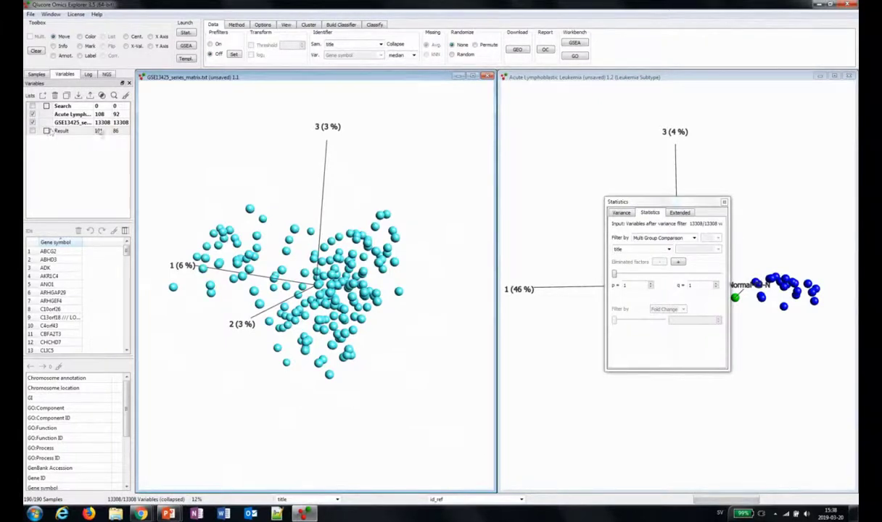
{"action": "left_click_drag", "start_coordinate": [312, 305], "coordinate": [345, 317]}
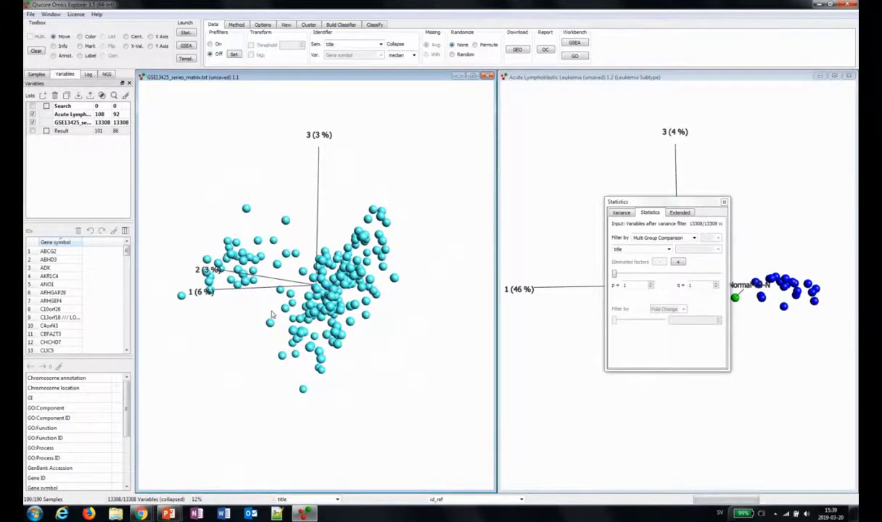
{"action": "left_click", "coordinate": [32, 131]}
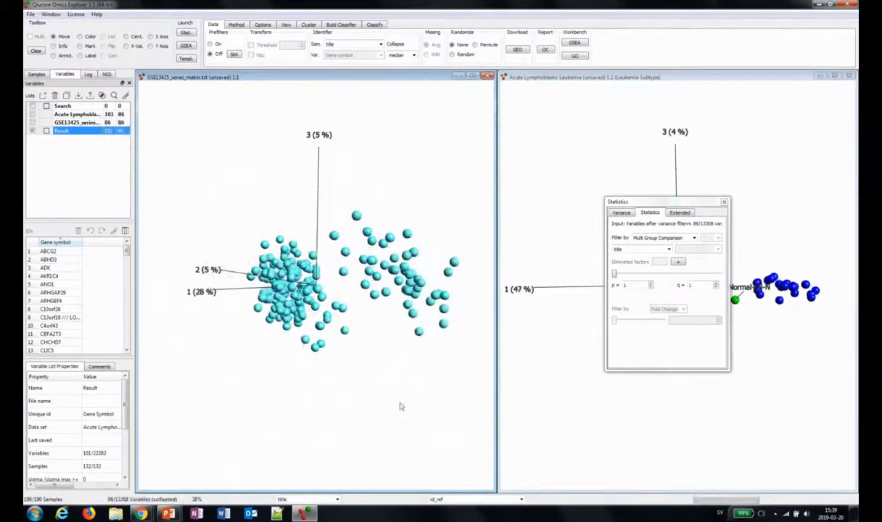
{"action": "left_click_drag", "start_coordinate": [375, 400], "coordinate": [254, 210]}
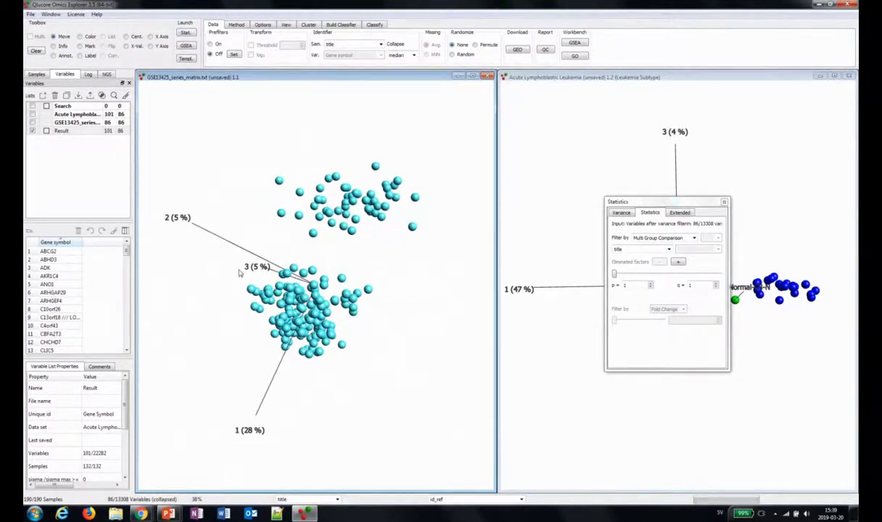
Colour the GSE13425 samples by the characteristics_ch1 annotation
{"action": "left_click", "coordinate": [38, 74]}
{"action": "left_click", "coordinate": [94, 107]}
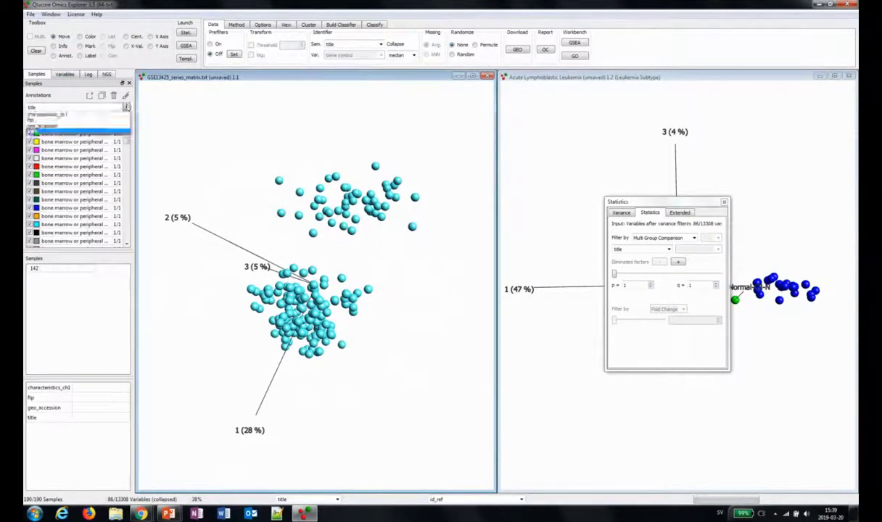
{"action": "left_click", "coordinate": [94, 115]}
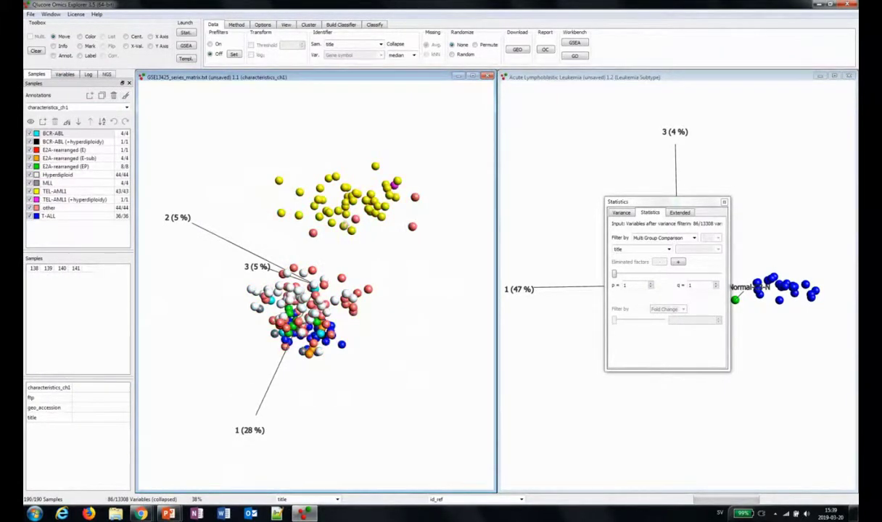
{"action": "left_click_drag", "start_coordinate": [410, 229], "coordinate": [338, 189]}
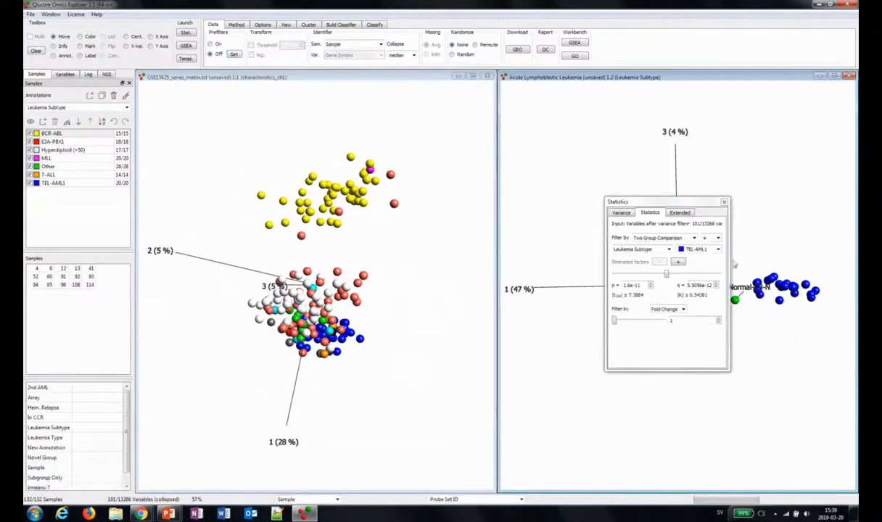
Rotate the sample plot to inspect the TEL-AML1 cluster, then Alt+Tab to the slides
{"action": "left_click", "coordinate": [349, 78]}
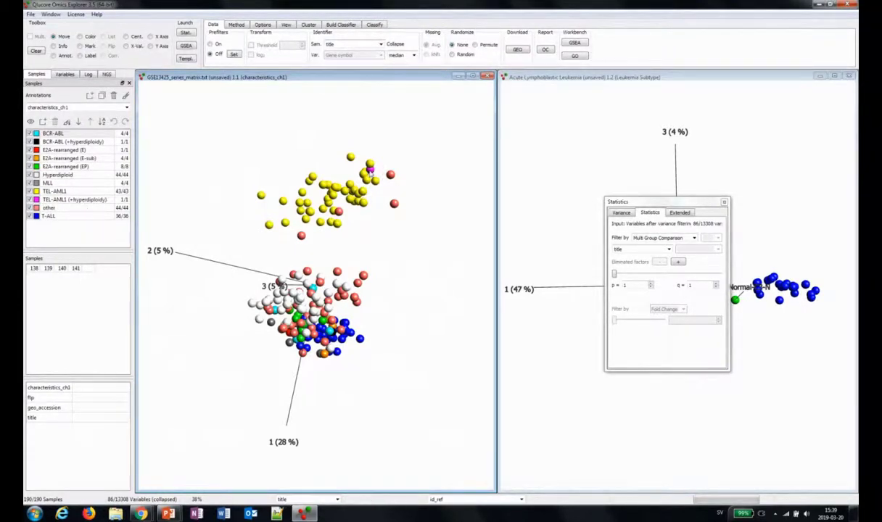
{"action": "mouse_move", "coordinate": [370, 172]}
{"action": "left_click_drag", "start_coordinate": [435, 283], "coordinate": [162, 142]}
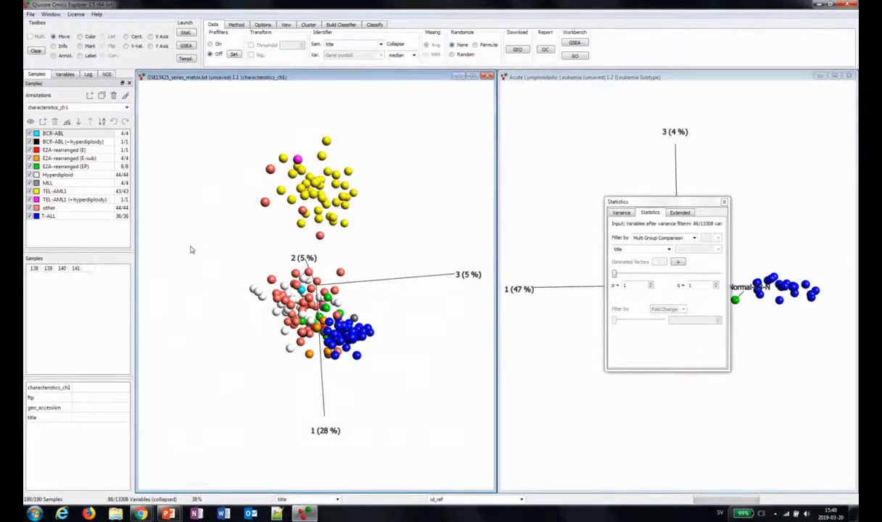
{"action": "key", "text": "alt+Tab"}
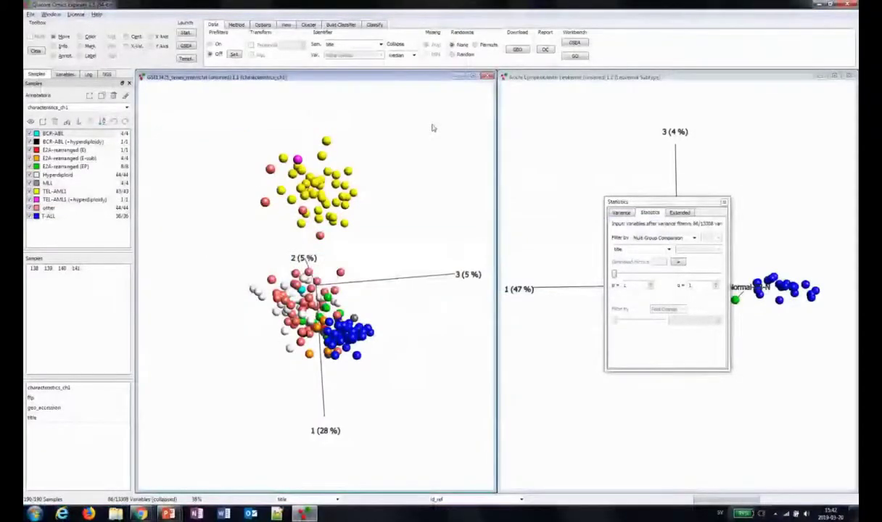
Close both GSE13425 dataset windows, discarding changes
{"action": "left_click", "coordinate": [489, 76]}
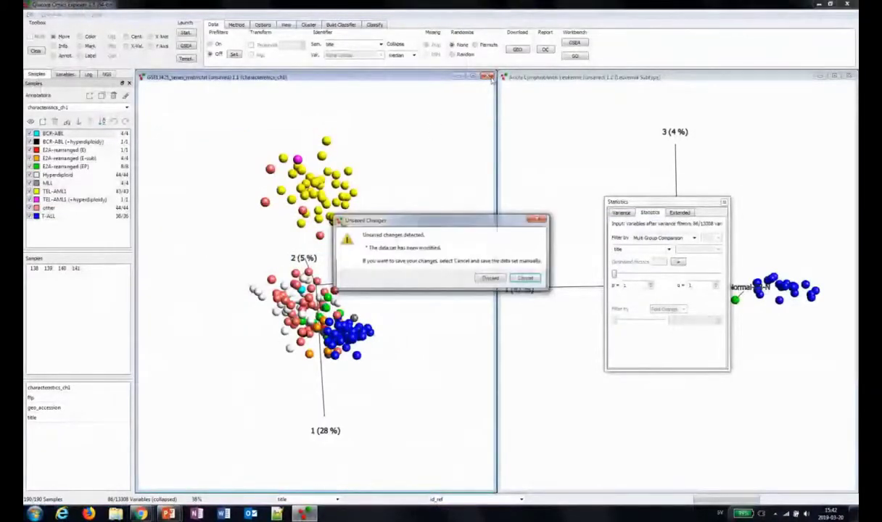
{"action": "left_click", "coordinate": [491, 279]}
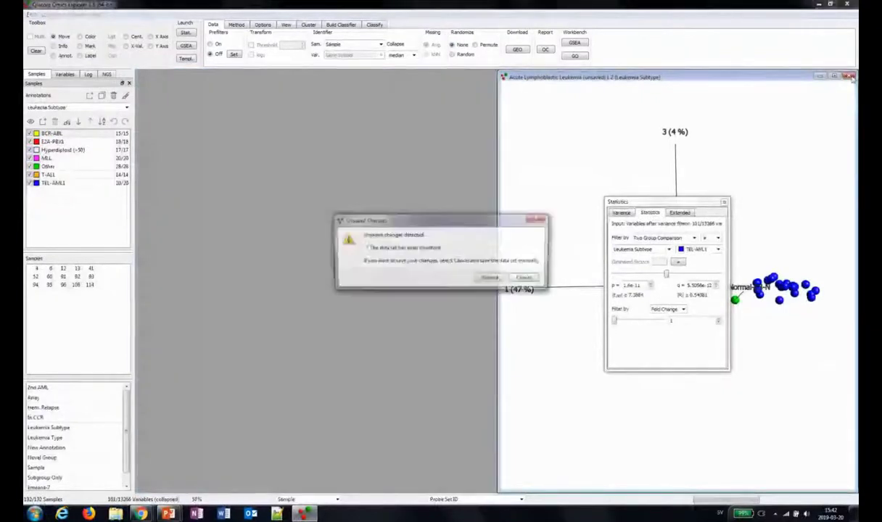
{"action": "left_click", "coordinate": [497, 281]}
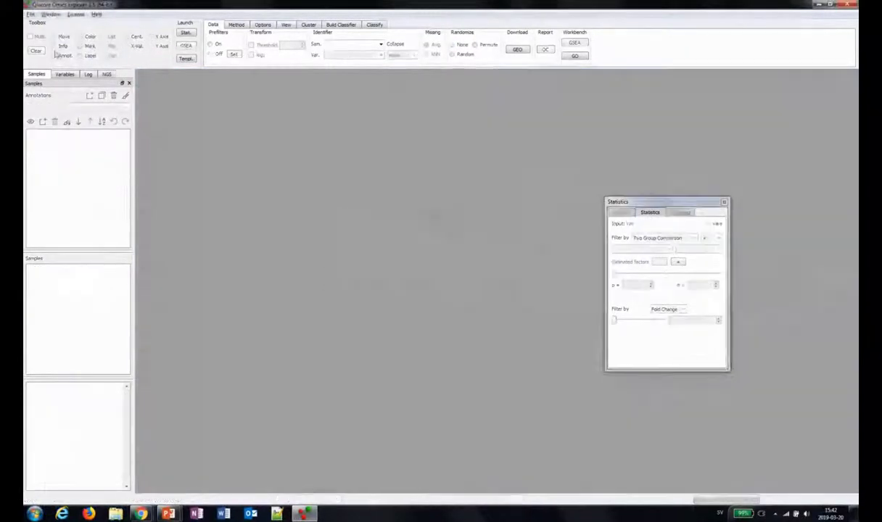
Open Training (Leukemia) Small and Validation (Leukemia) Small from the recent data files
{"action": "left_click", "coordinate": [31, 15]}
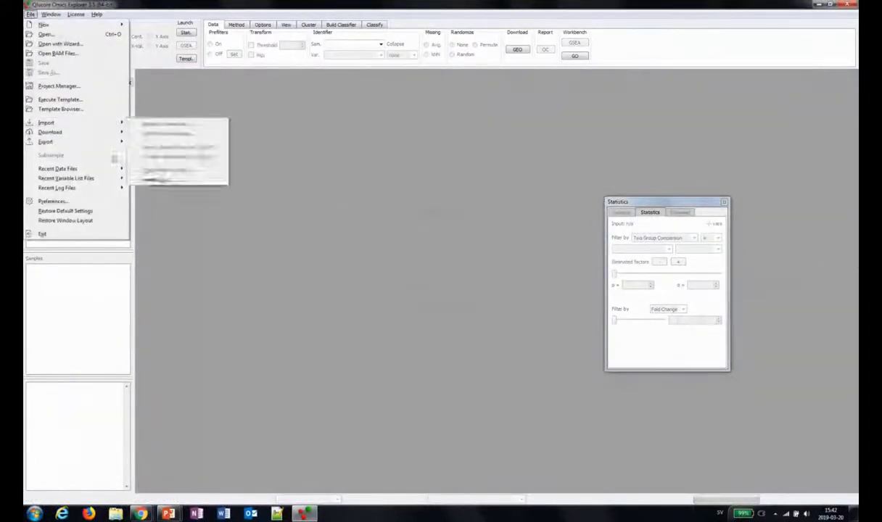
{"action": "mouse_move", "coordinate": [113, 168]}
{"action": "left_click", "coordinate": [174, 179]}
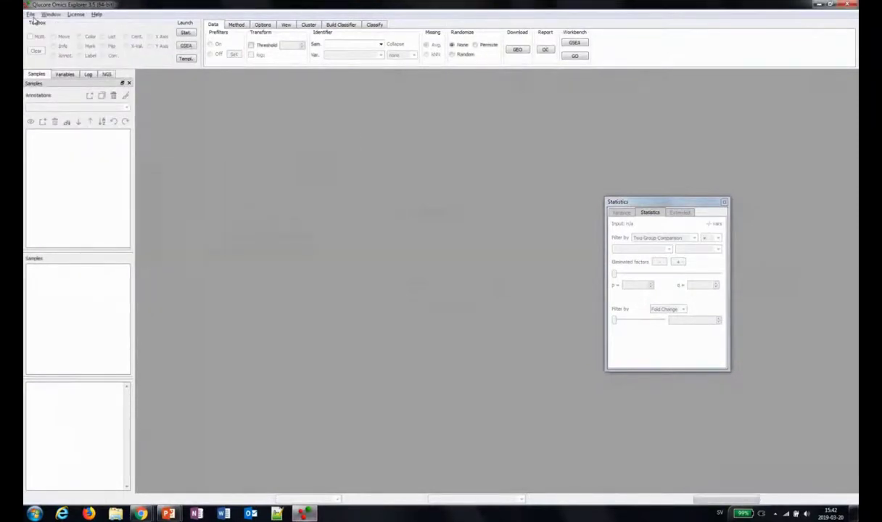
{"action": "left_click", "coordinate": [31, 15]}
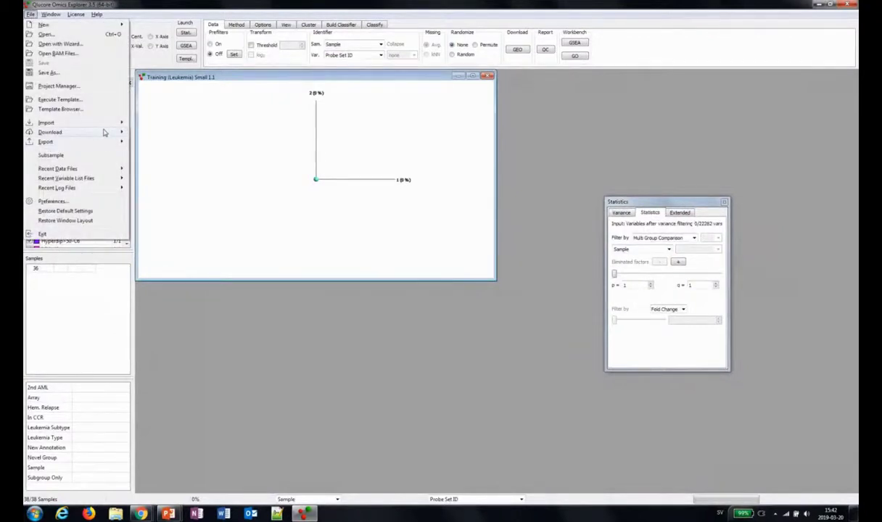
{"action": "mouse_move", "coordinate": [107, 127]}
{"action": "mouse_move", "coordinate": [101, 167]}
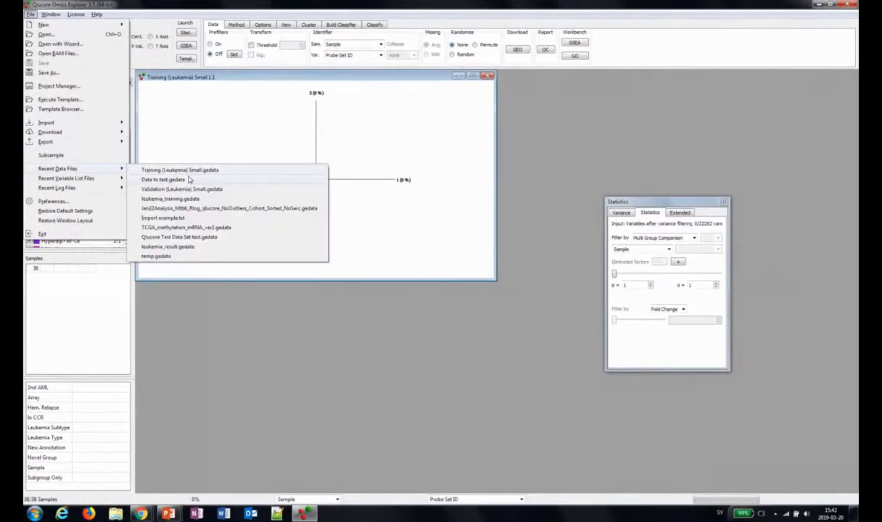
{"action": "left_click", "coordinate": [182, 190]}
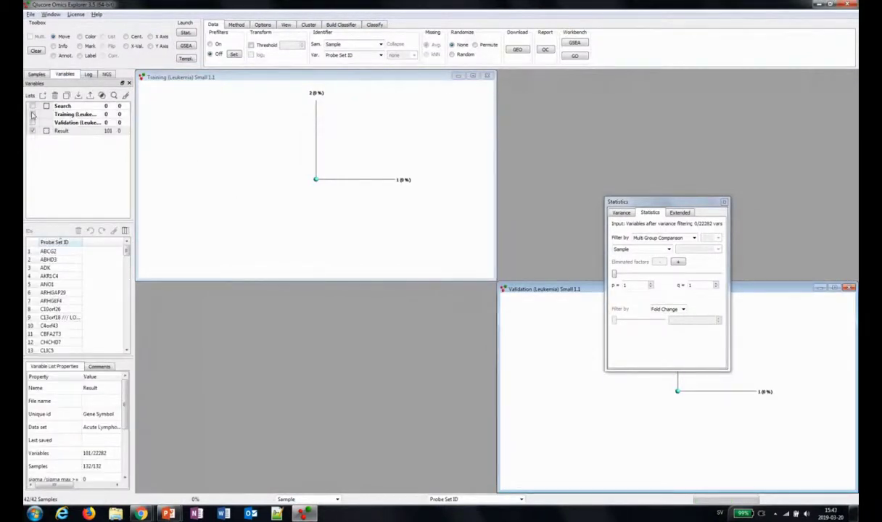
Reposition the statistics panel below the training plot's points
{"action": "left_click", "coordinate": [32, 115]}
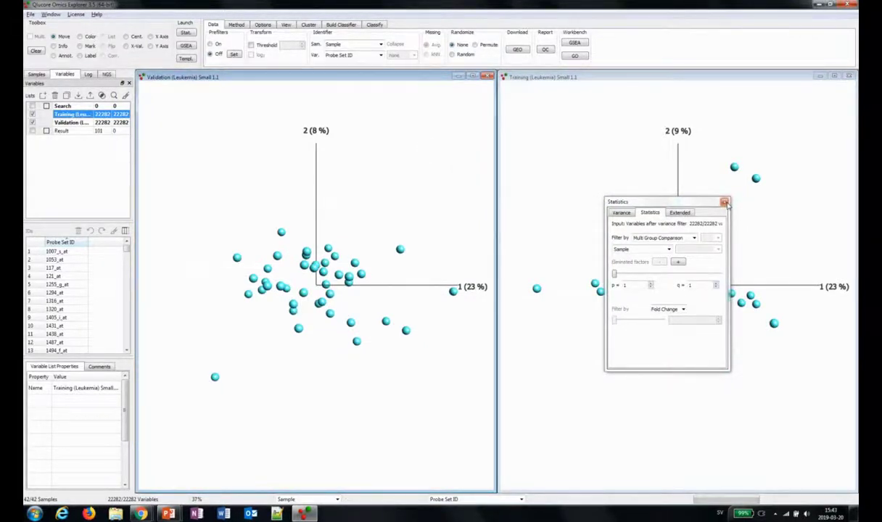
{"action": "left_click", "coordinate": [725, 202]}
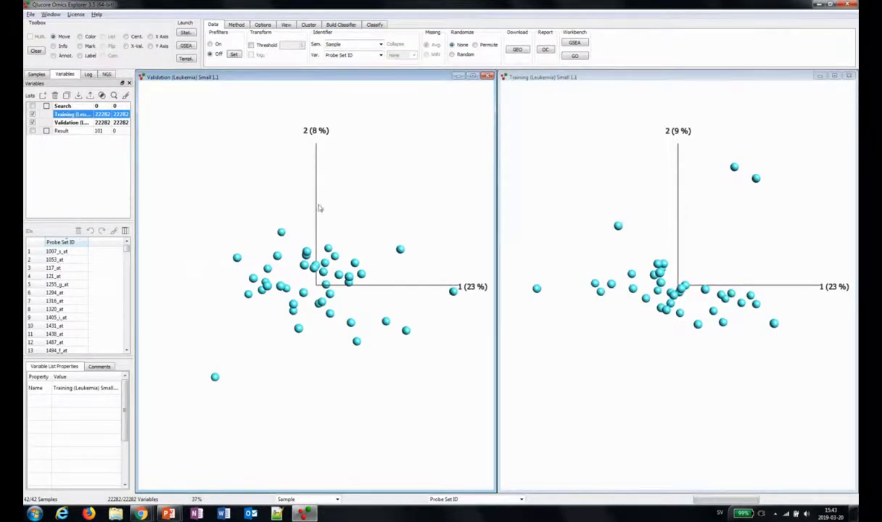
{"action": "left_click", "coordinate": [191, 34]}
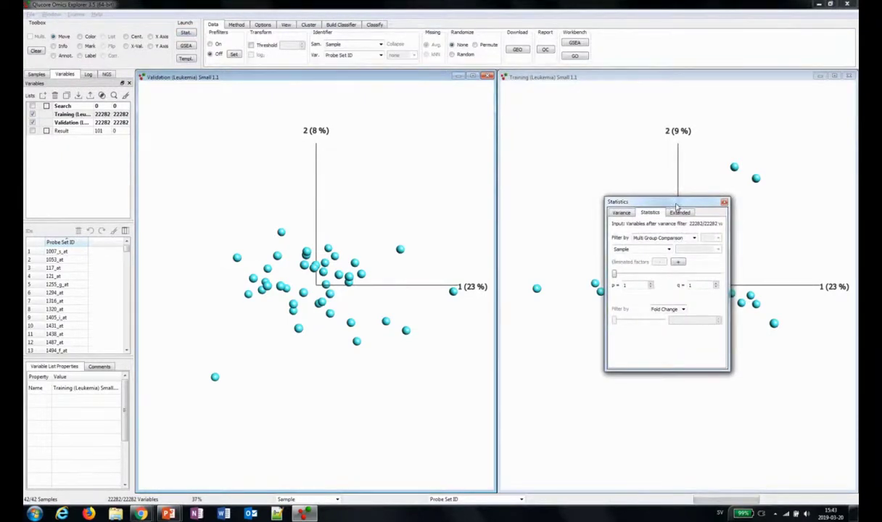
{"action": "left_click_drag", "start_coordinate": [643, 199], "coordinate": [425, 230]}
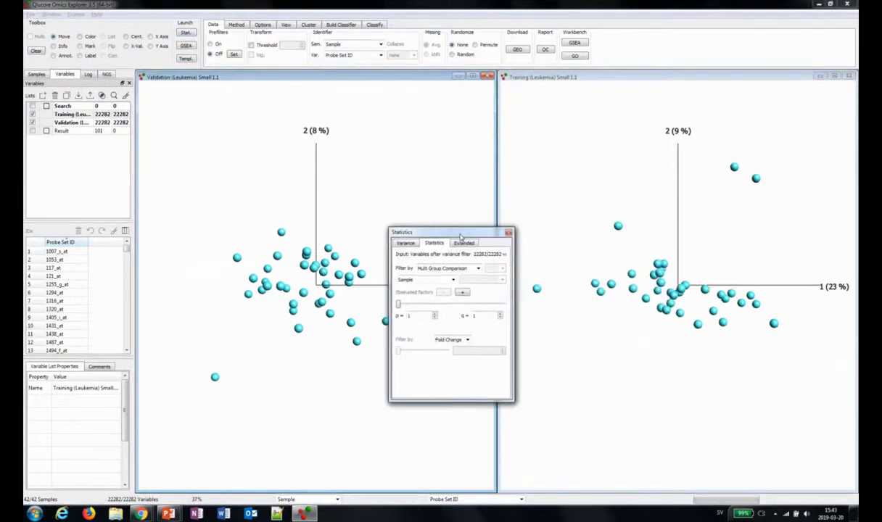
{"action": "left_click", "coordinate": [620, 78]}
{"action": "left_click_drag", "start_coordinate": [435, 233], "coordinate": [568, 314]}
Filter the training data by variance at 0.196, keeping 3498 of 22282 variables
{"action": "left_click", "coordinate": [537, 324]}
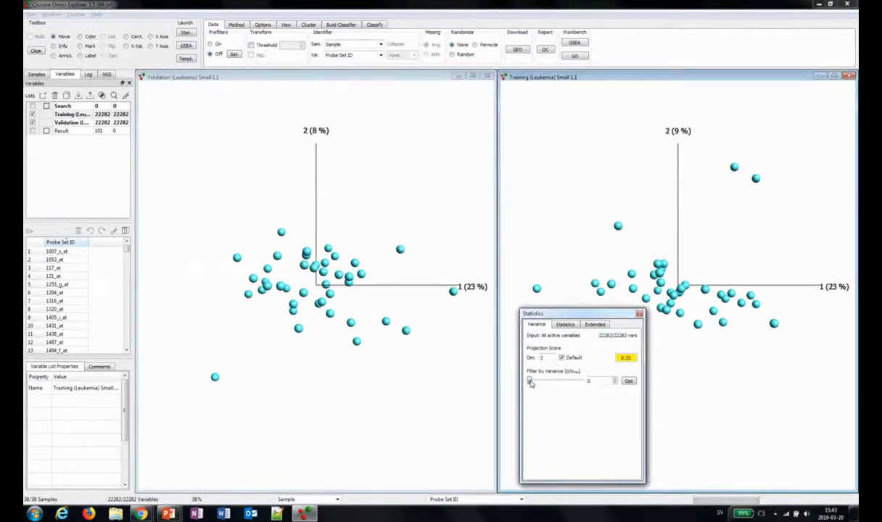
{"action": "left_click_drag", "start_coordinate": [530, 383], "coordinate": [569, 384]}
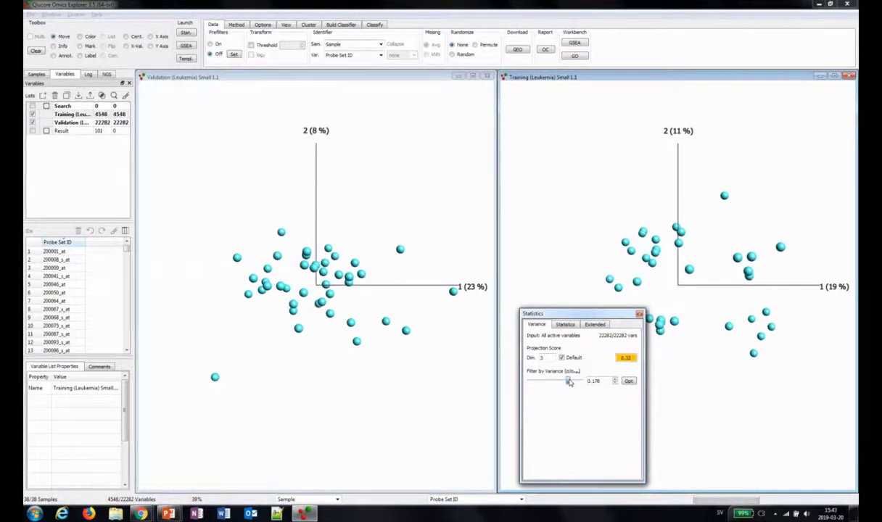
{"action": "left_click_drag", "start_coordinate": [569, 383], "coordinate": [570, 384]}
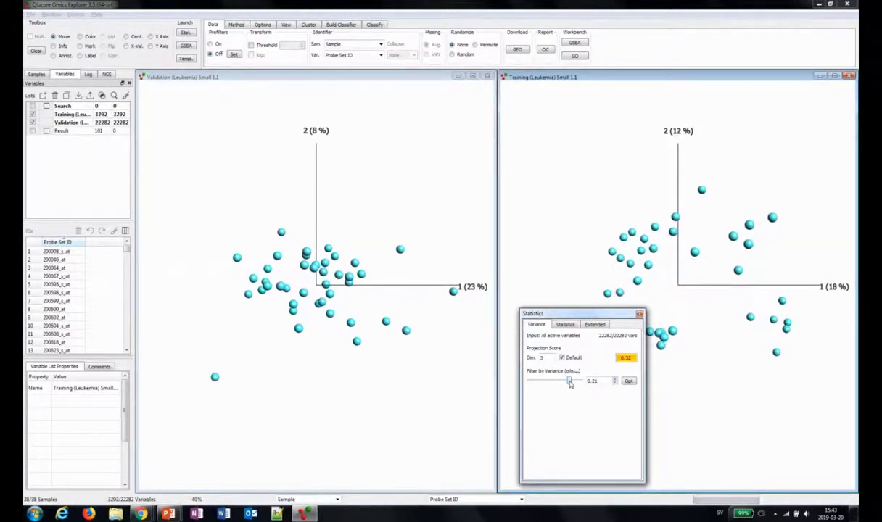
{"action": "left_click_drag", "start_coordinate": [570, 383], "coordinate": [568, 381]}
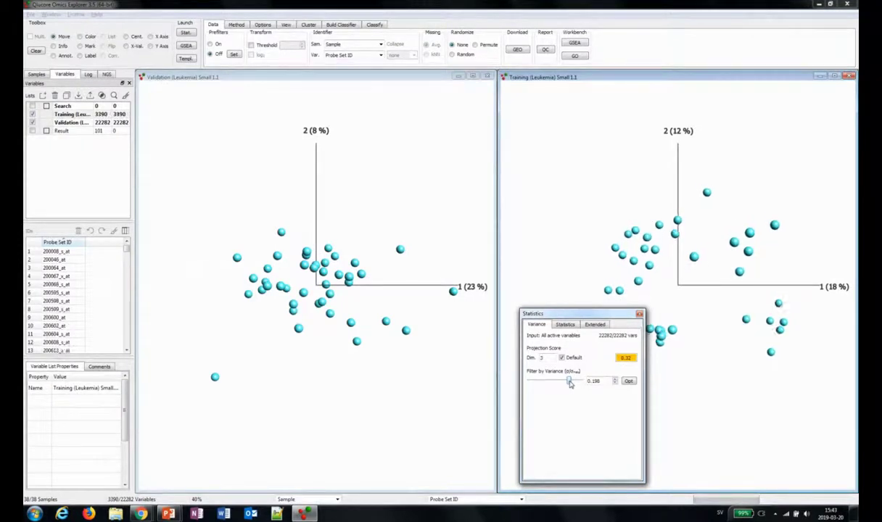
{"action": "left_click_drag", "start_coordinate": [760, 274], "coordinate": [528, 325]}
{"action": "left_click_drag", "start_coordinate": [682, 315], "coordinate": [610, 331]}
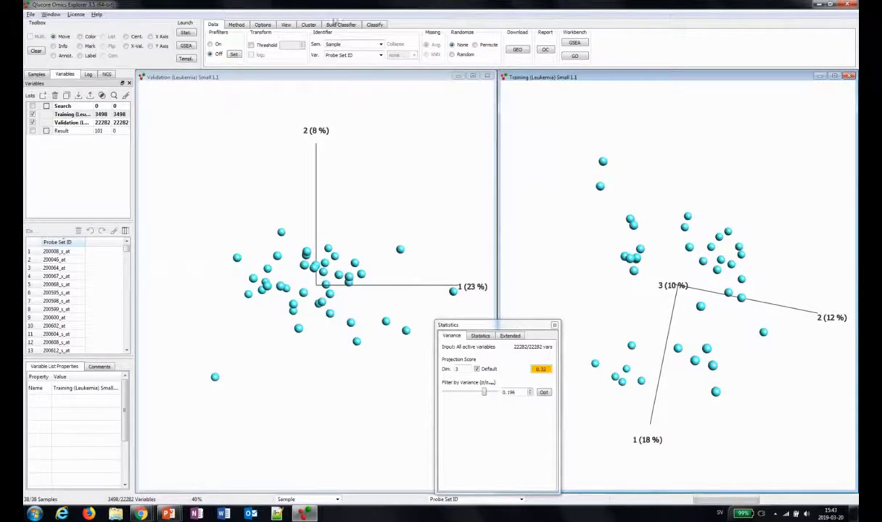
{"action": "left_click", "coordinate": [341, 25]}
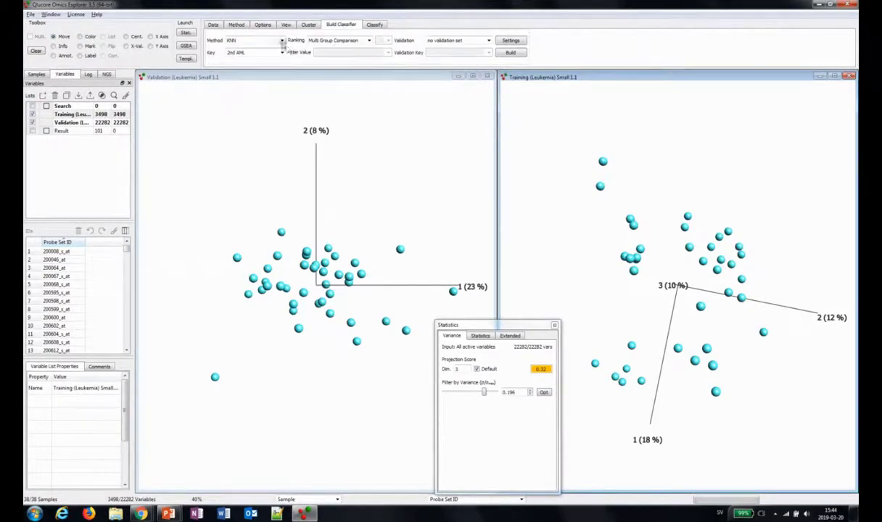
Choose SVM with Leukemia Subtype as key, keeping Multi Group Comparison ranking
{"action": "left_click", "coordinate": [282, 41]}
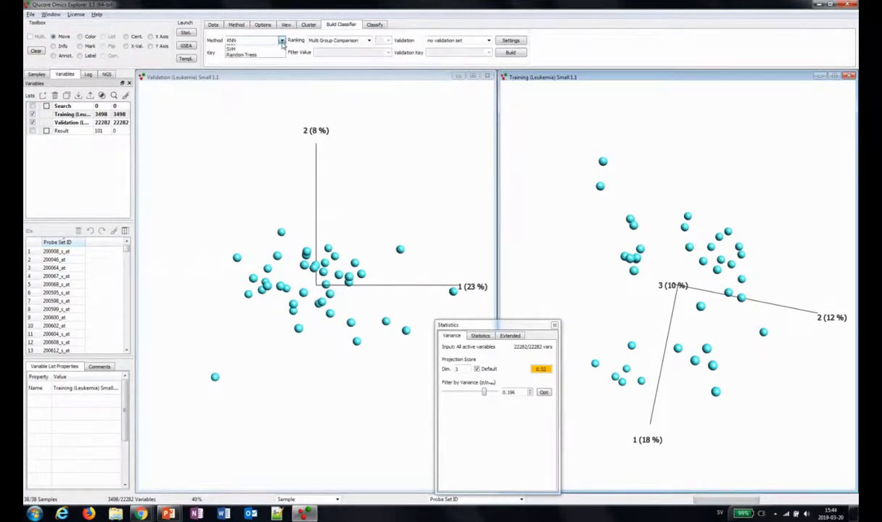
{"action": "left_click", "coordinate": [235, 54]}
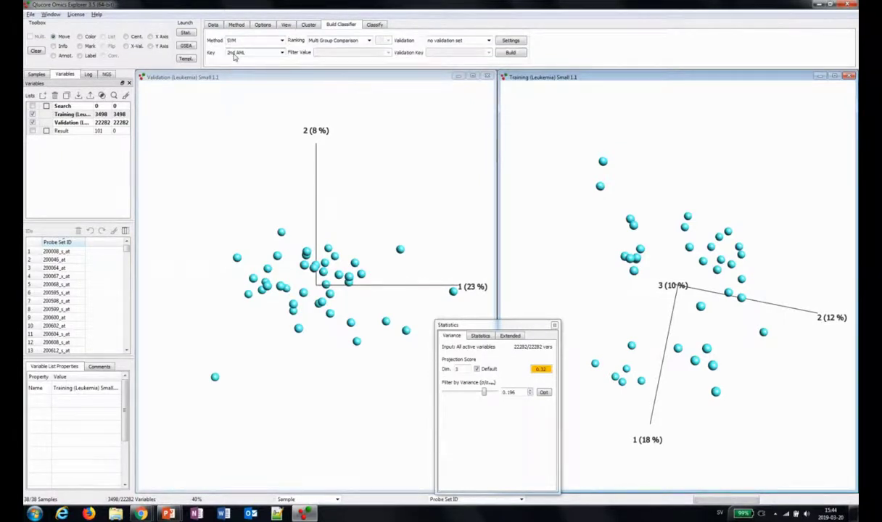
{"action": "left_click", "coordinate": [282, 54]}
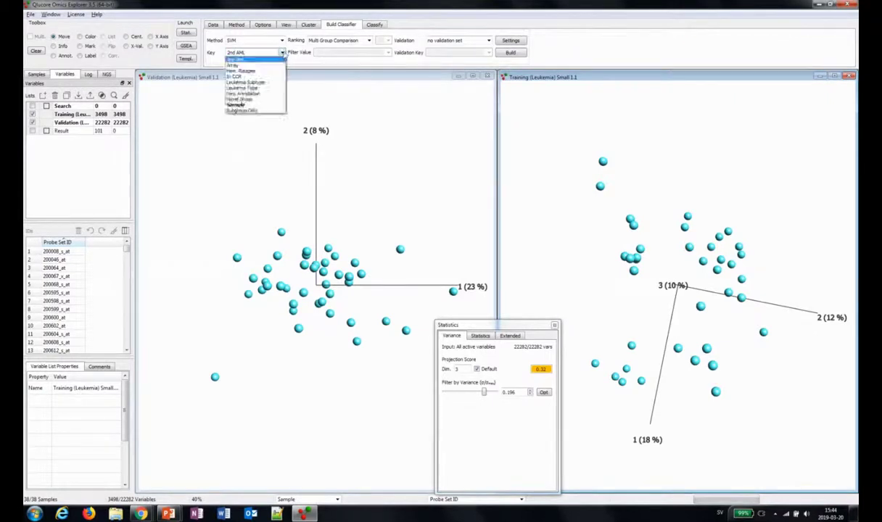
{"action": "left_click", "coordinate": [267, 84]}
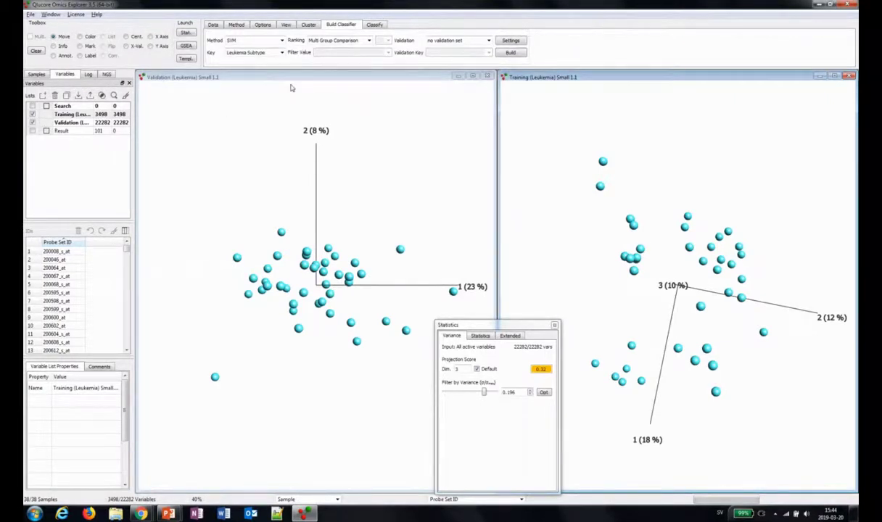
{"action": "left_click", "coordinate": [368, 41]}
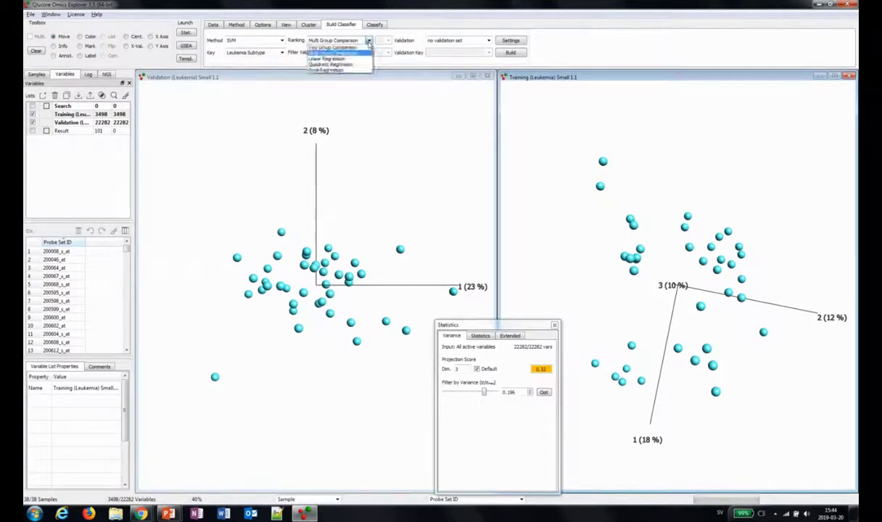
{"action": "left_click", "coordinate": [359, 55]}
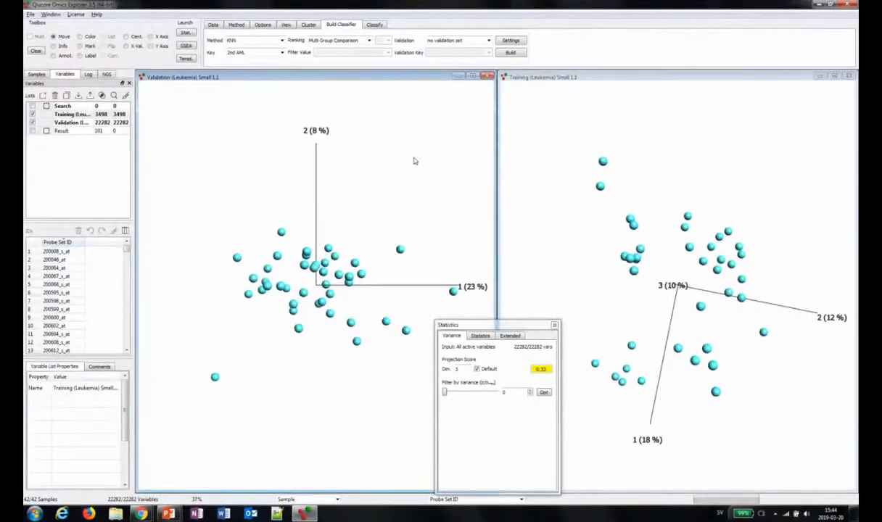
Validate against Validation (Leukemia) Small using Leukemia Subtype as the validation key
{"action": "left_click", "coordinate": [466, 41]}
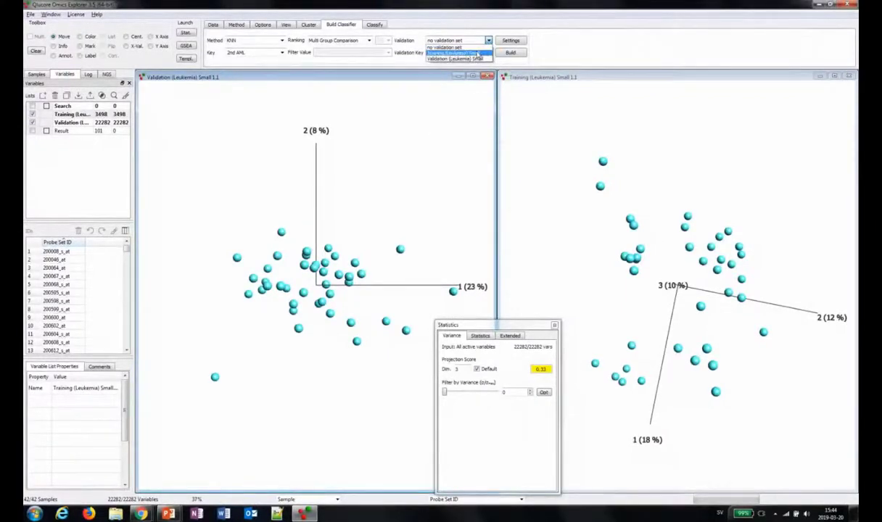
{"action": "left_click", "coordinate": [473, 61]}
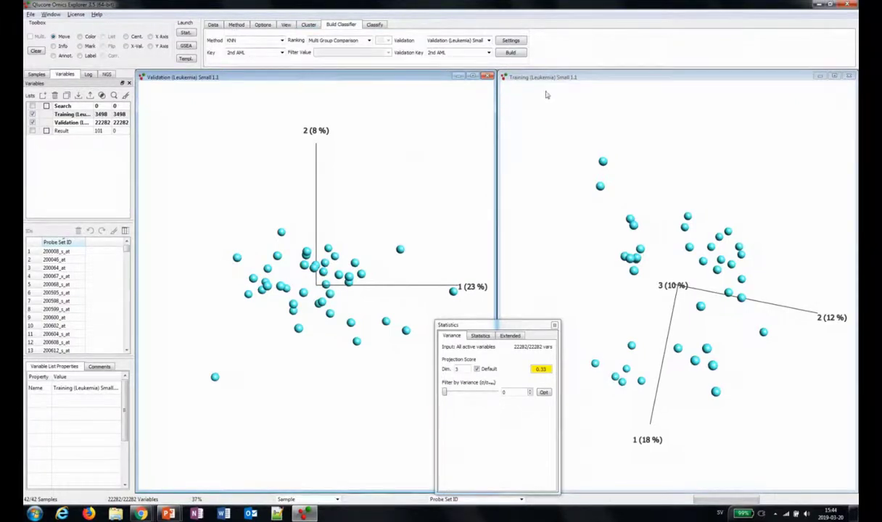
{"action": "left_click", "coordinate": [525, 79]}
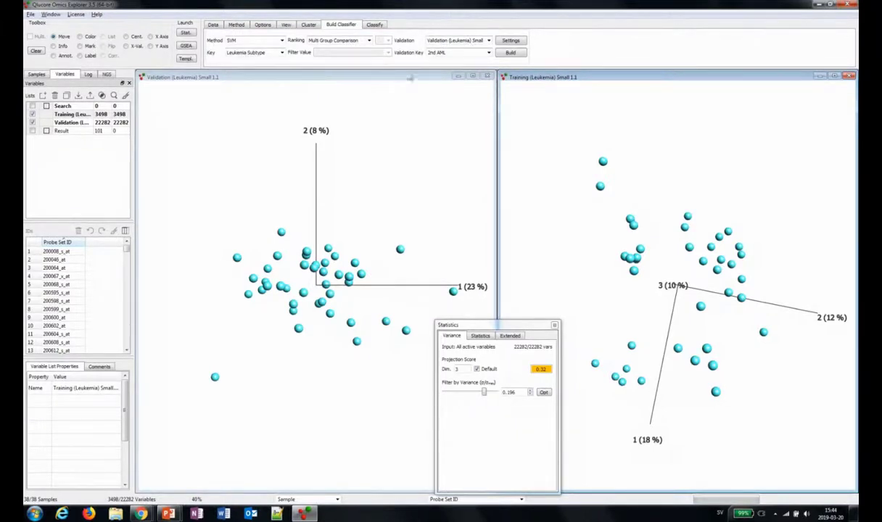
{"action": "left_click", "coordinate": [489, 55]}
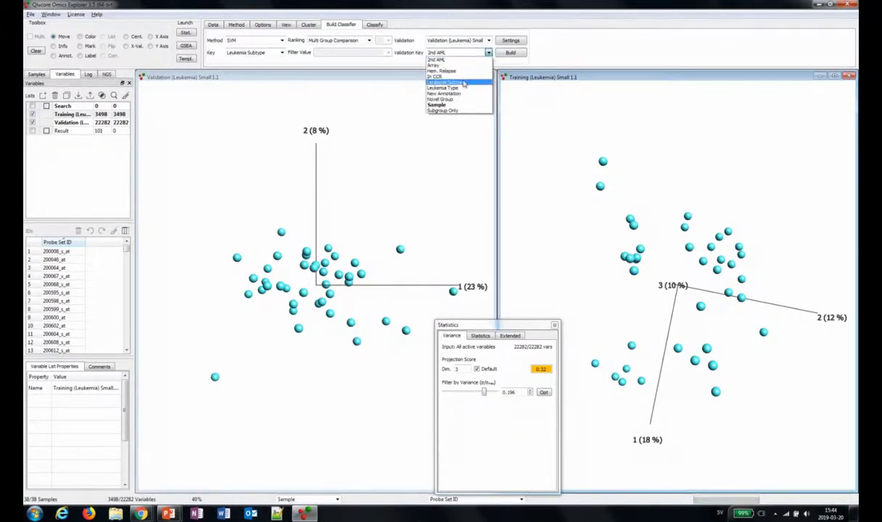
{"action": "left_click", "coordinate": [462, 80]}
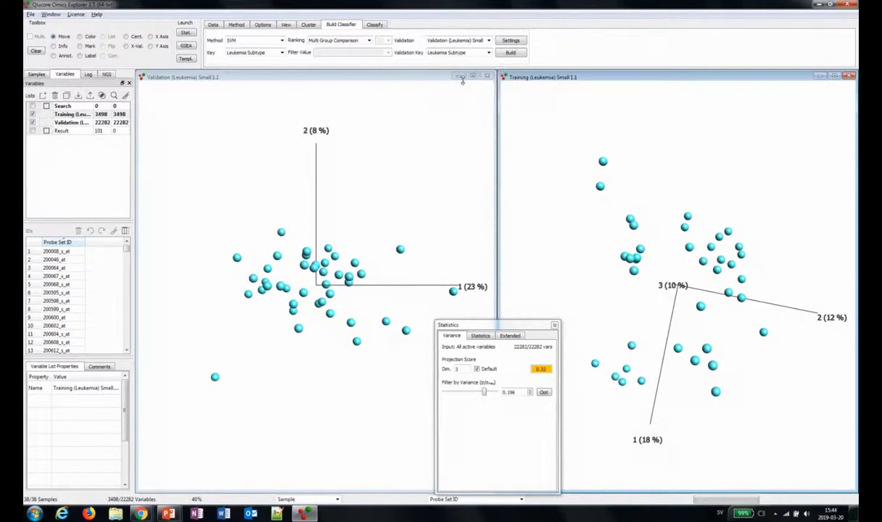
Save the classifier as Labroot2 and start the build
{"action": "left_click", "coordinate": [512, 53]}
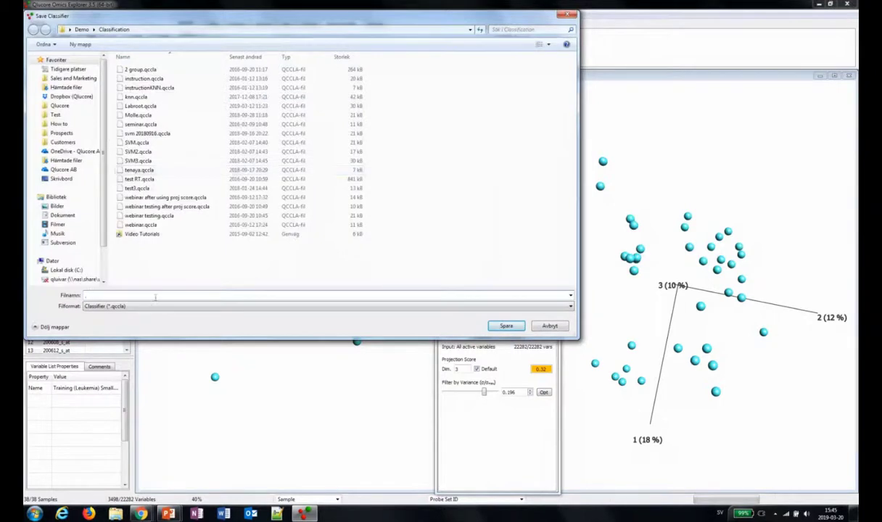
{"action": "type", "text": "Labn"}
{"action": "key", "text": "BackSpace"}
{"action": "key", "text": "BackSpace"}
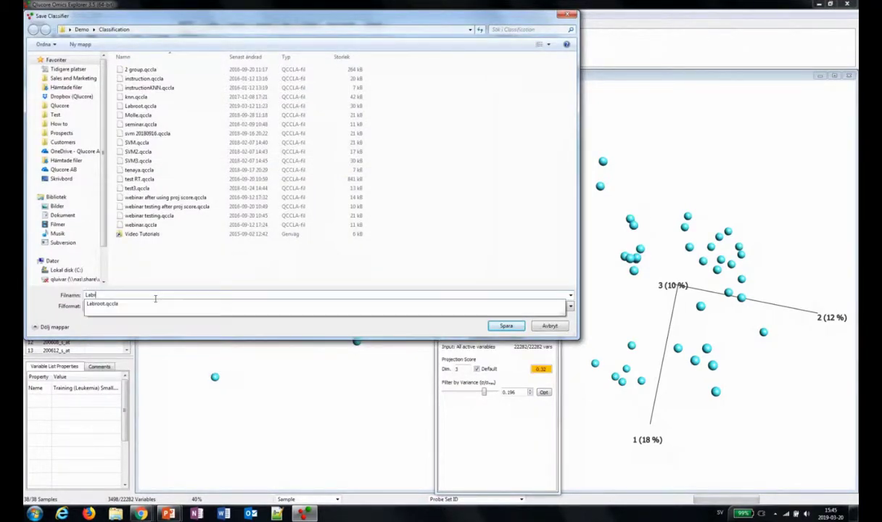
{"action": "type", "text": "oot2"}
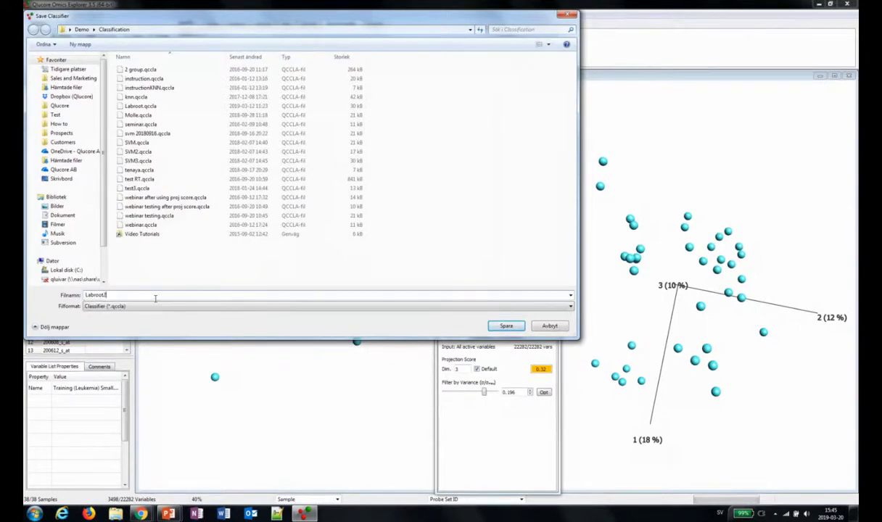
{"action": "left_click", "coordinate": [508, 327]}
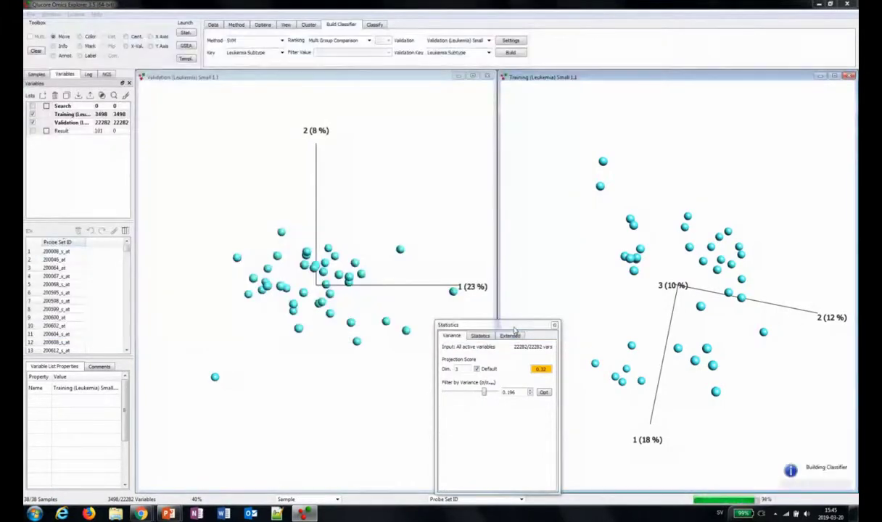
Enlarge the build report and review its validation scores, including the TEL-AML1 row
{"action": "left_click_drag", "start_coordinate": [557, 218], "coordinate": [559, 125]}
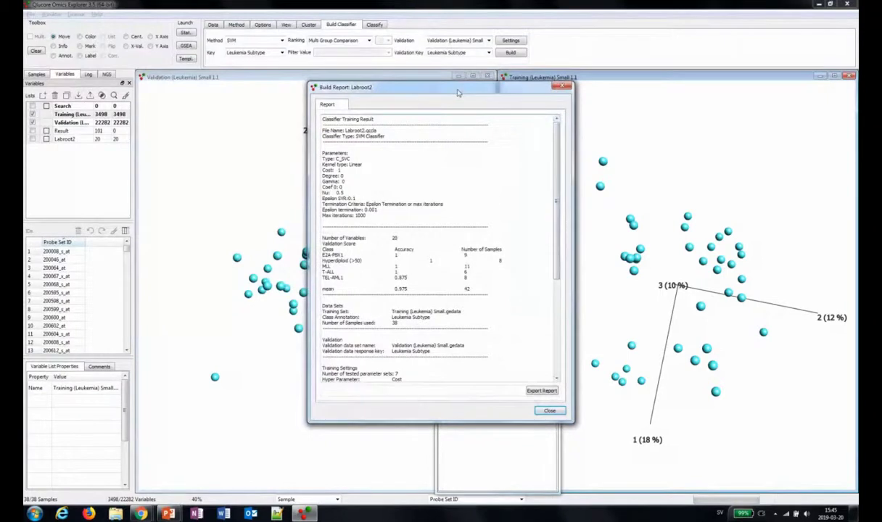
{"action": "left_click_drag", "start_coordinate": [457, 93], "coordinate": [356, 74]}
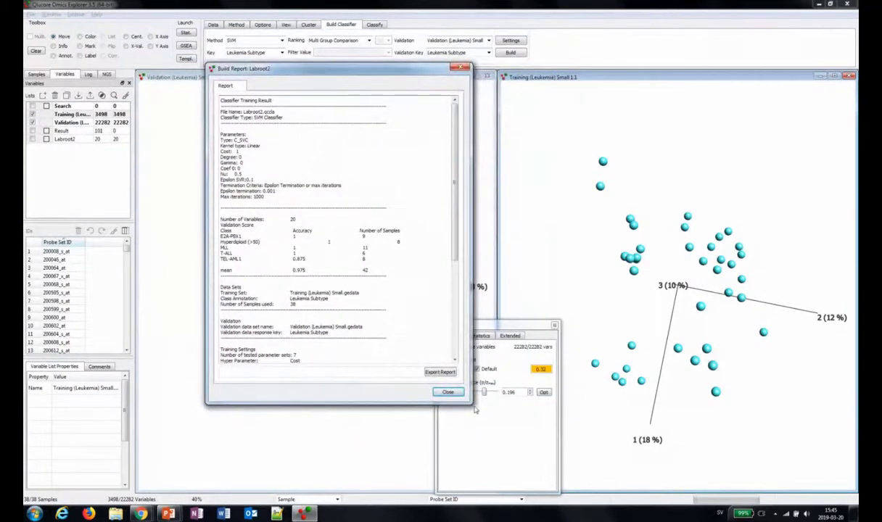
{"action": "left_click_drag", "start_coordinate": [469, 403], "coordinate": [690, 435]}
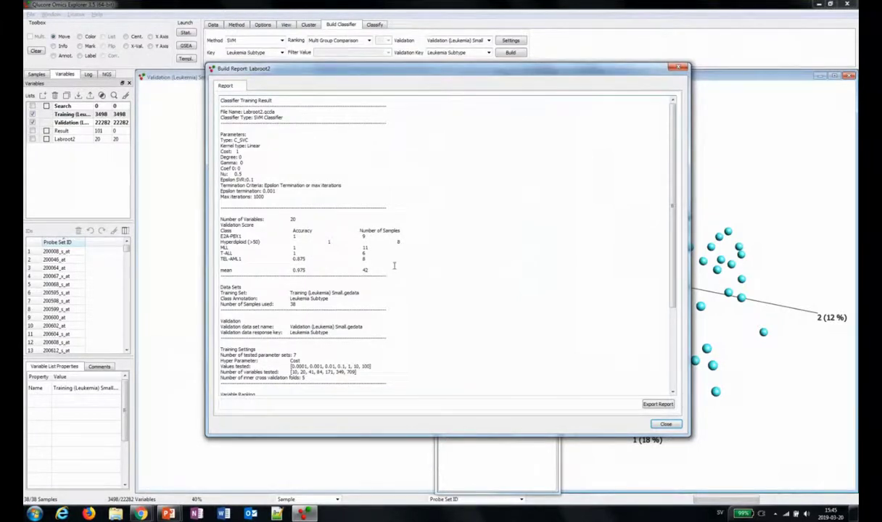
{"action": "left_click_drag", "start_coordinate": [368, 271], "coordinate": [211, 220]}
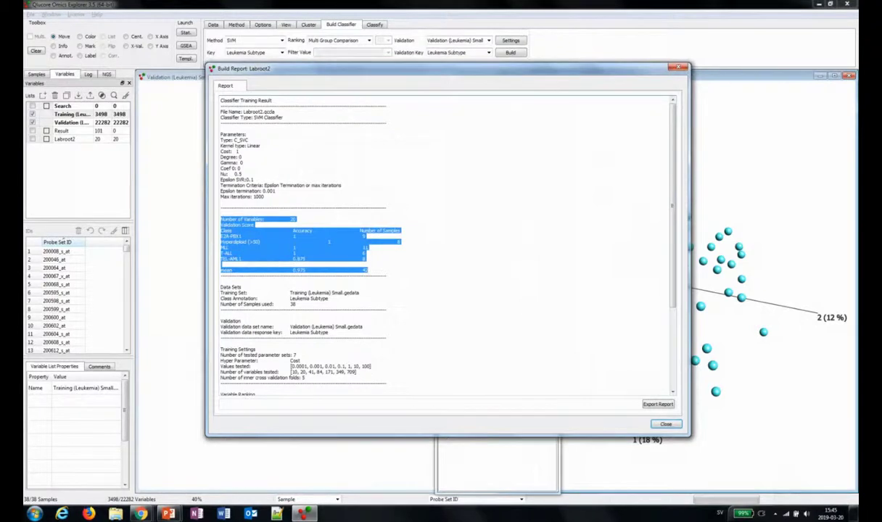
{"action": "left_click", "coordinate": [290, 254]}
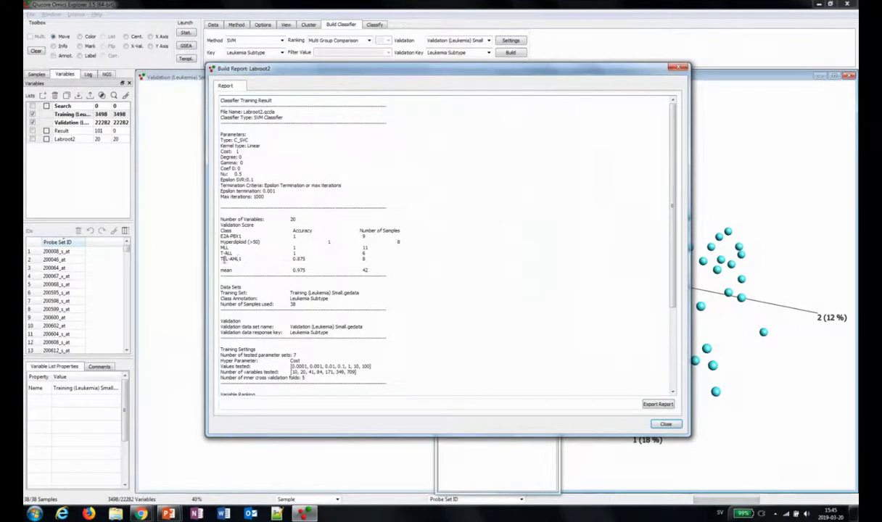
{"action": "left_click_drag", "start_coordinate": [223, 259], "coordinate": [366, 260]}
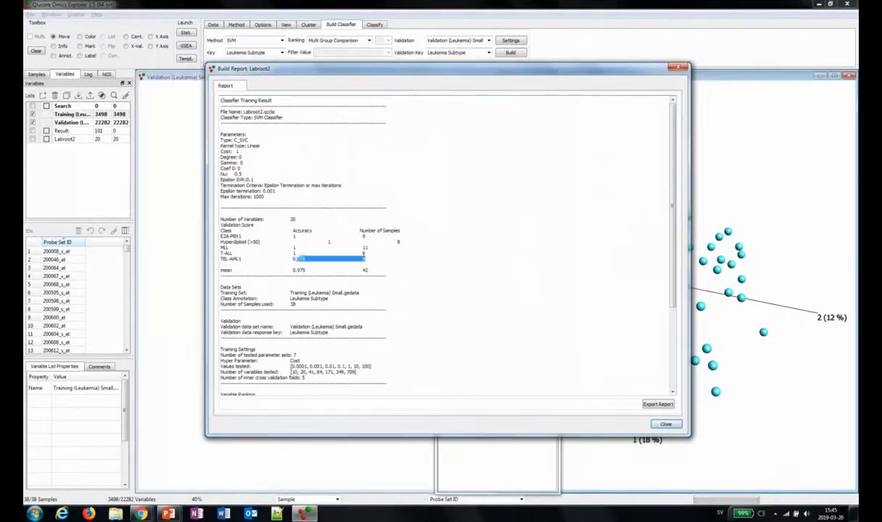
{"action": "left_click", "coordinate": [254, 269]}
{"action": "left_click_drag", "start_coordinate": [388, 274], "coordinate": [404, 231]}
{"action": "left_click", "coordinate": [308, 280]}
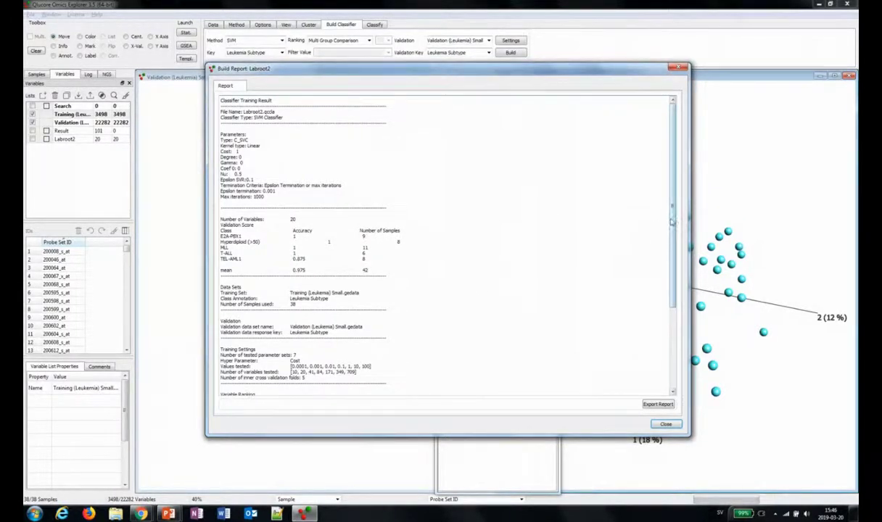
Review the 20 variables used by the classifier and close the report
{"action": "left_click_drag", "start_coordinate": [672, 221], "coordinate": [672, 286]}
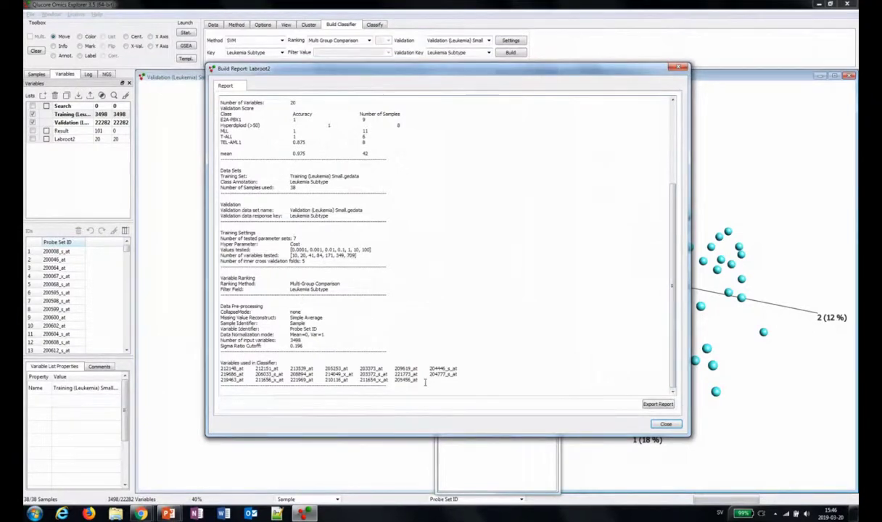
{"action": "left_click_drag", "start_coordinate": [430, 381], "coordinate": [221, 368]}
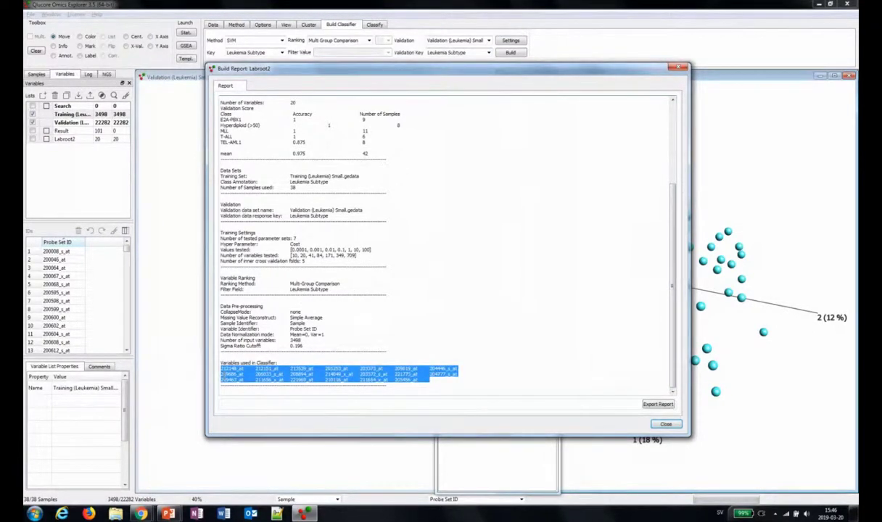
{"action": "left_click", "coordinate": [666, 424]}
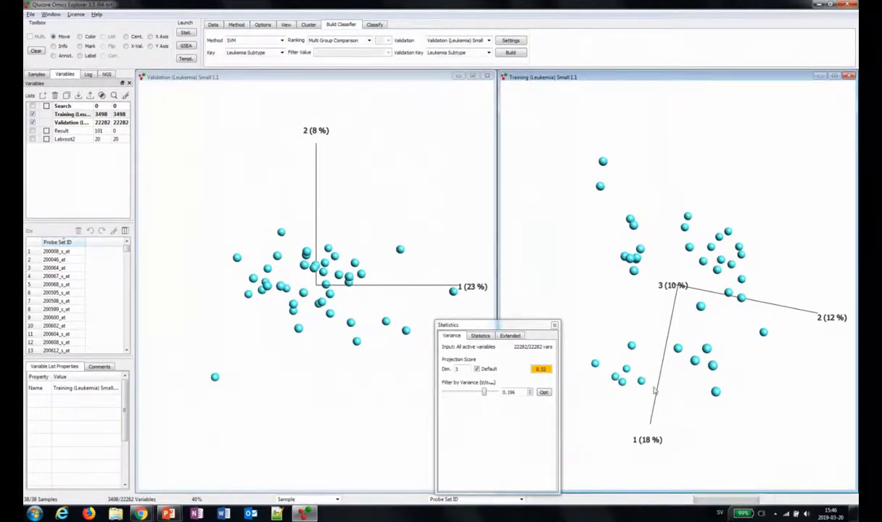
Minimize both plots and open Data to test.gedata from the recent files
{"action": "left_click", "coordinate": [458, 76]}
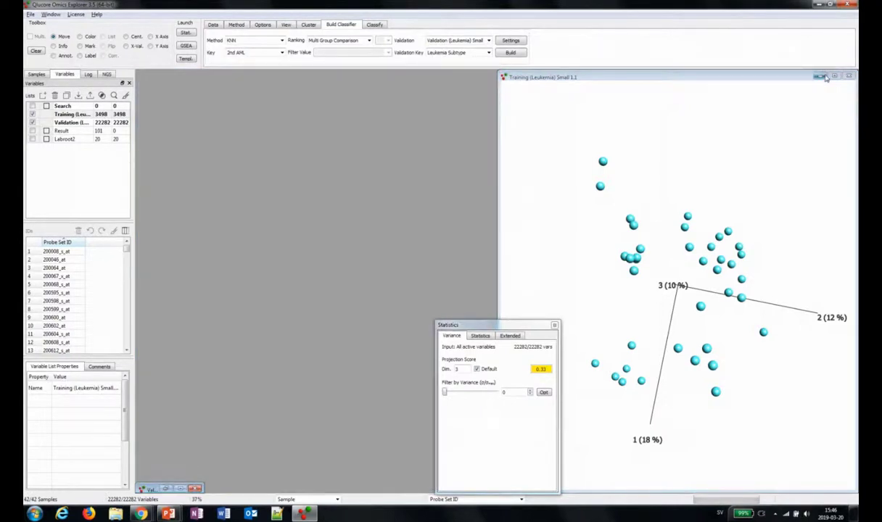
{"action": "left_click", "coordinate": [819, 75]}
{"action": "left_click", "coordinate": [30, 13]}
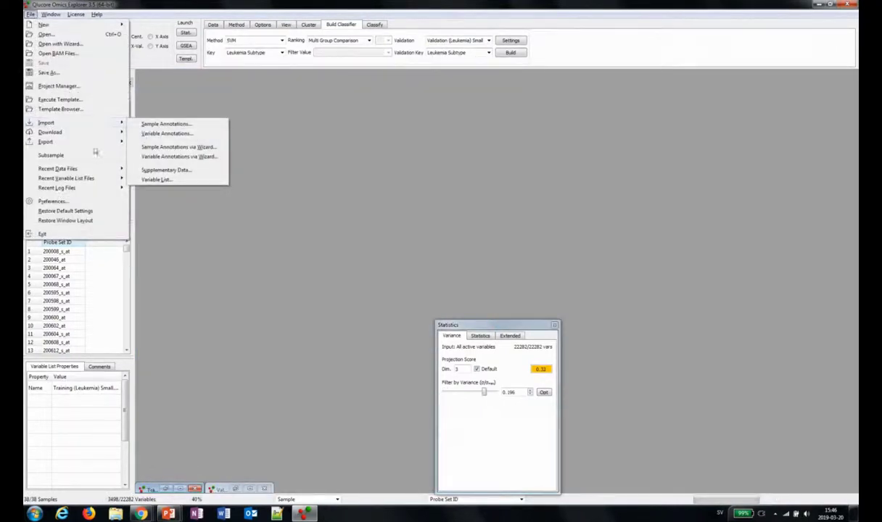
{"action": "mouse_move", "coordinate": [116, 170]}
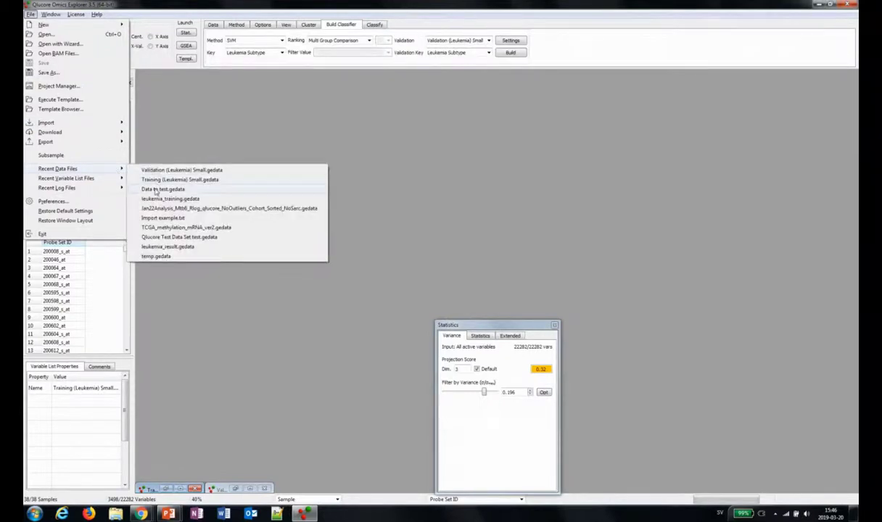
{"action": "left_click", "coordinate": [152, 188]}
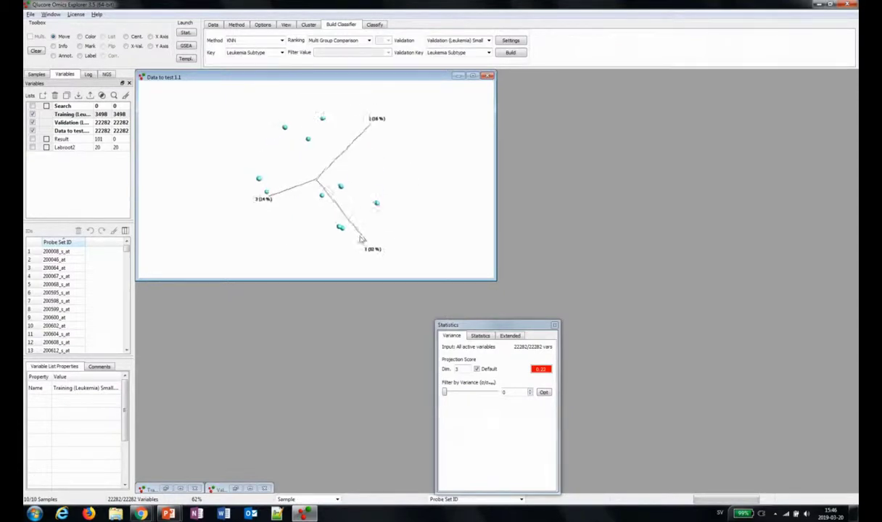
Classify the 10 test samples with Labroot2 and colour them by predicted: Leukemia Subtype
{"action": "left_click", "coordinate": [372, 26]}
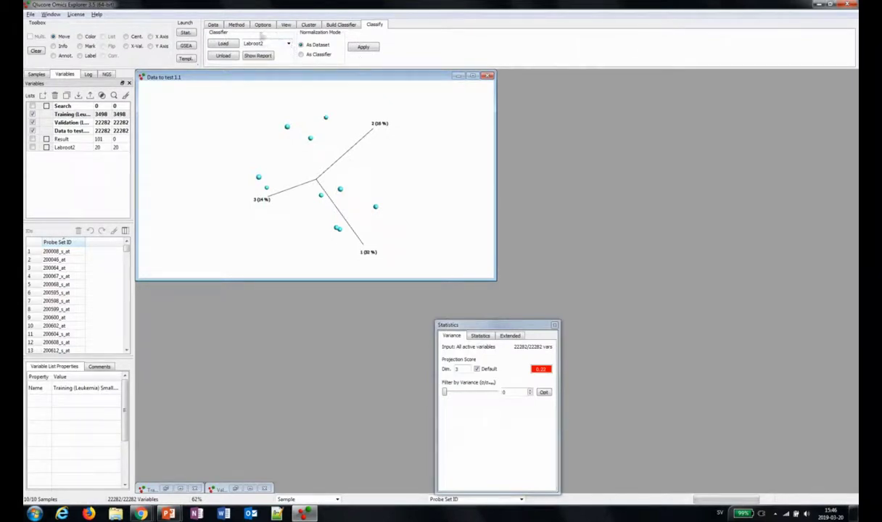
{"action": "left_click", "coordinate": [365, 48]}
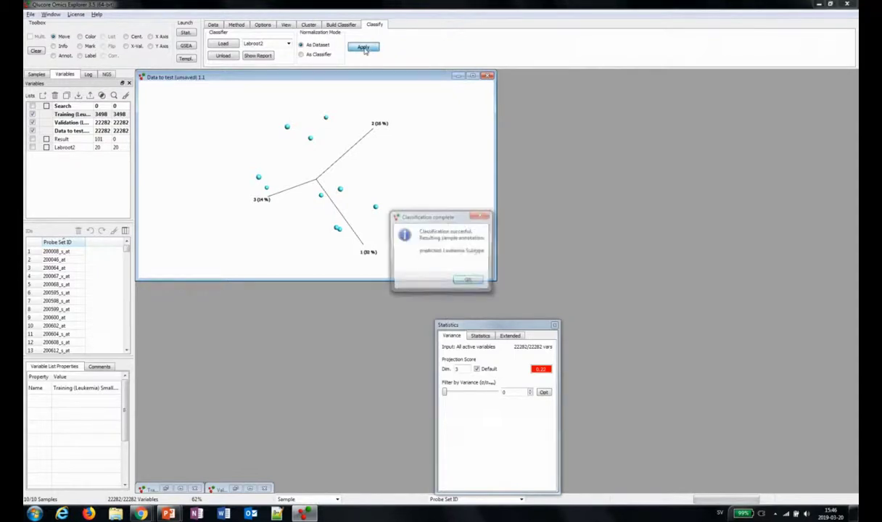
{"action": "left_click", "coordinate": [468, 279]}
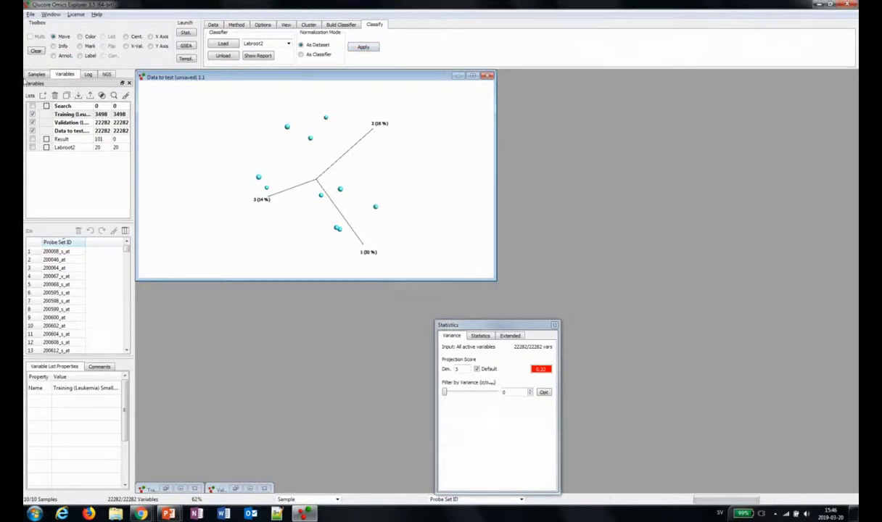
{"action": "left_click", "coordinate": [35, 75]}
{"action": "left_click", "coordinate": [87, 107]}
{"action": "left_click", "coordinate": [87, 126]}
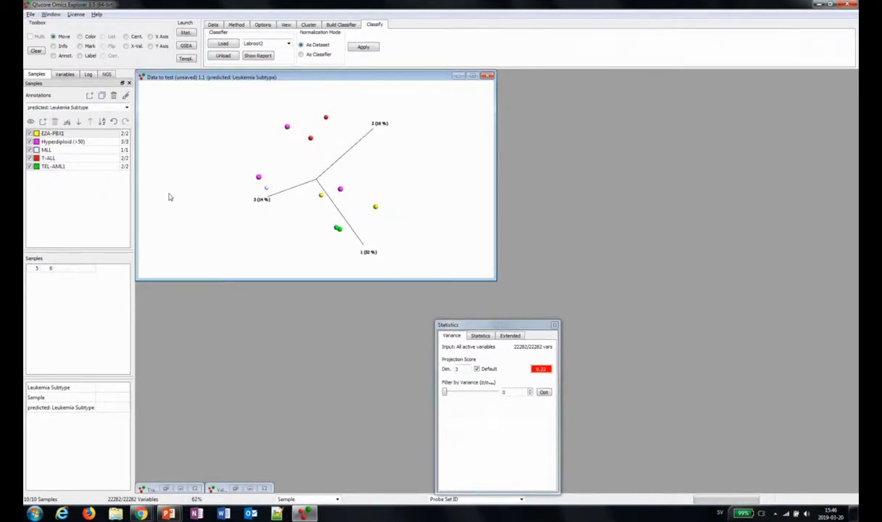
Colour the test samples by Leukemia Subtype and label all points with their names
{"action": "left_click", "coordinate": [121, 108]}
{"action": "left_click", "coordinate": [105, 115]}
{"action": "left_click", "coordinate": [78, 55]}
{"action": "mouse_move", "coordinate": [217, 202]}
{"action": "left_mouse_down"}
{"action": "mouse_move", "coordinate": [345, 105]}
{"action": "mouse_move", "coordinate": [429, 216]}
{"action": "left_mouse_up"}
{"action": "left_click_drag", "start_coordinate": [203, 201], "coordinate": [206, 201]}
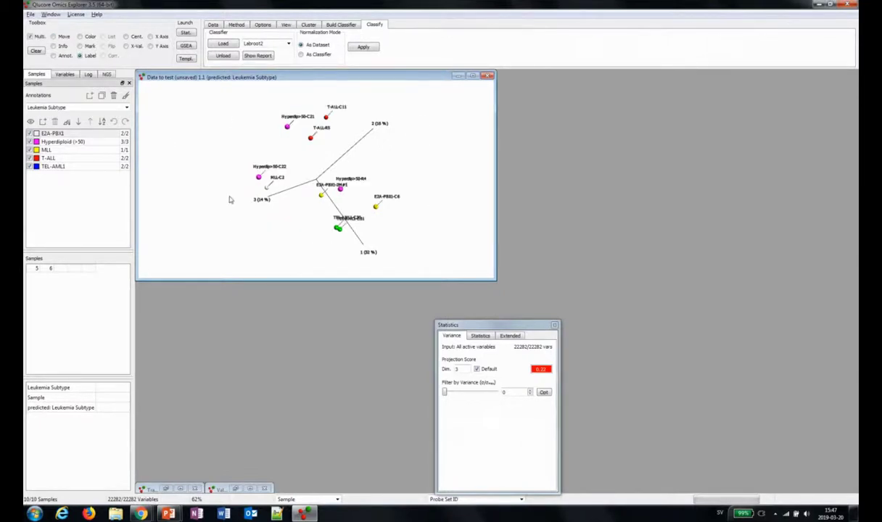
Maximize the plot, move the statistics panel aside, and rotate the labelled samples
{"action": "left_click", "coordinate": [473, 75]}
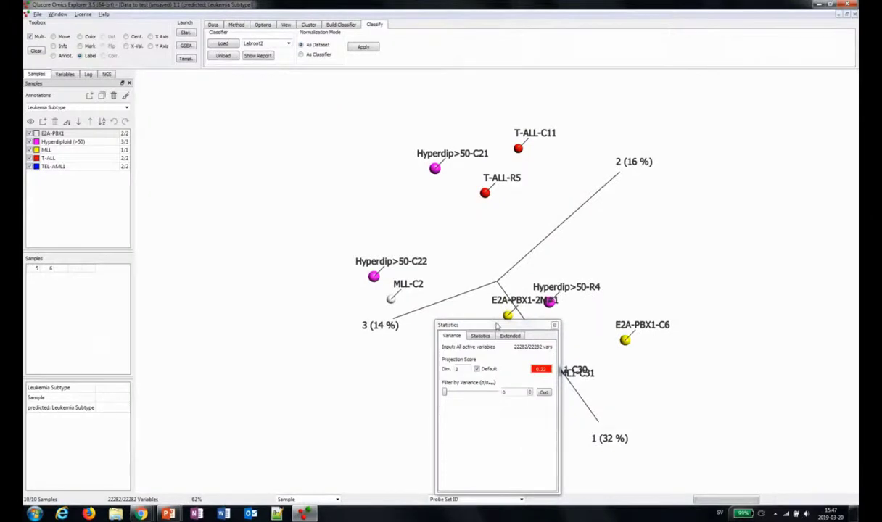
{"action": "left_click_drag", "start_coordinate": [496, 325], "coordinate": [195, 167]}
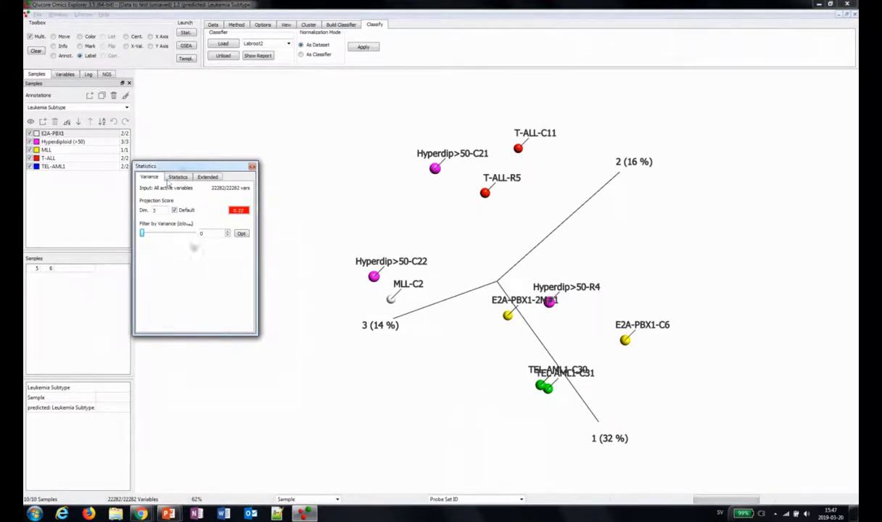
{"action": "left_click", "coordinate": [502, 363]}
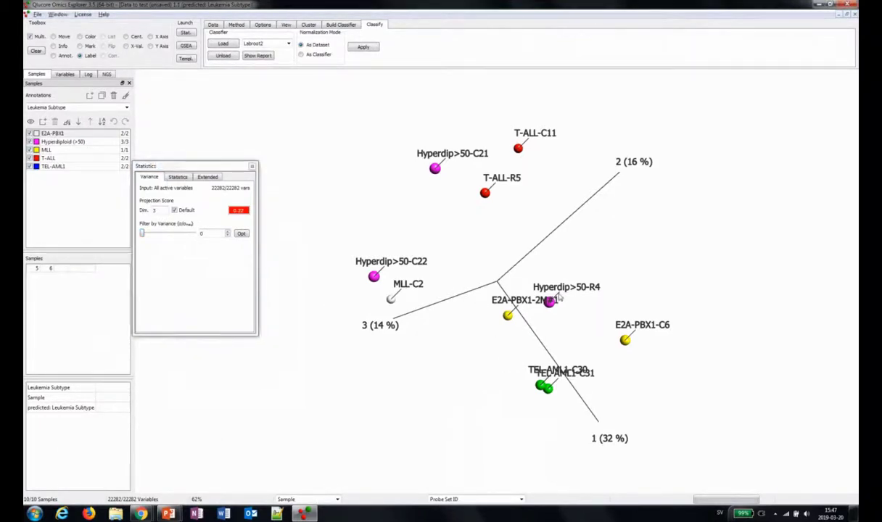
{"action": "left_click", "coordinate": [53, 36]}
{"action": "left_click_drag", "start_coordinate": [521, 335], "coordinate": [511, 234]}
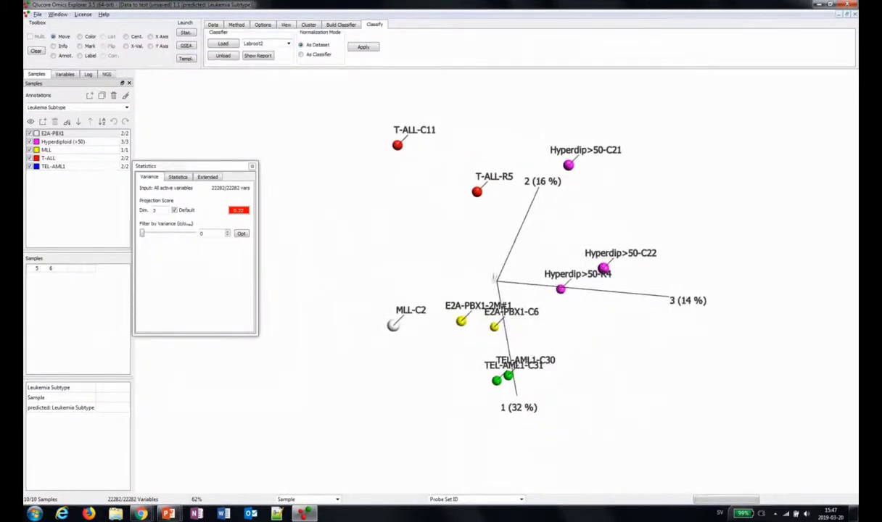
{"action": "left_click_drag", "start_coordinate": [367, 256], "coordinate": [609, 286]}
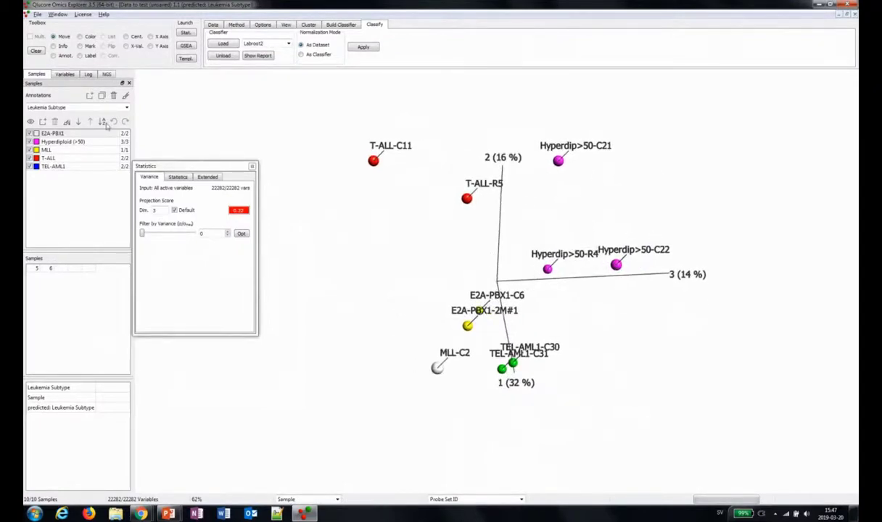
{"action": "left_click_drag", "start_coordinate": [344, 243], "coordinate": [332, 238]}
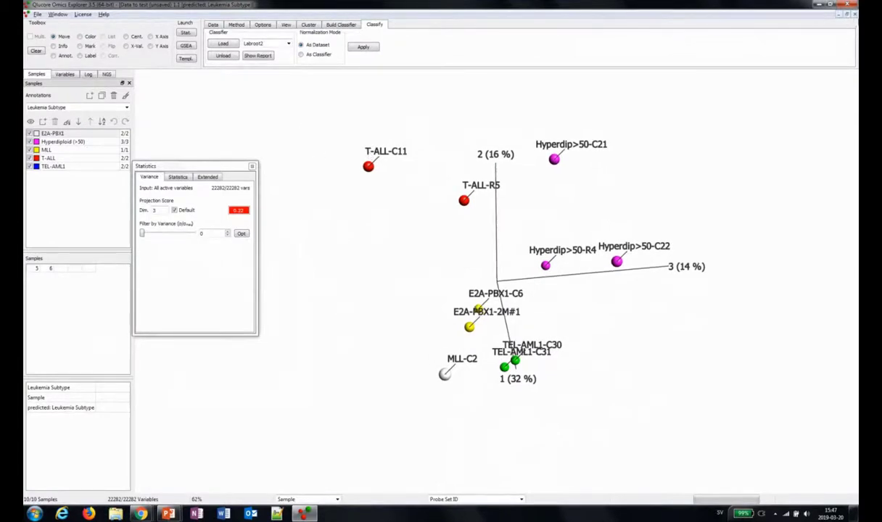